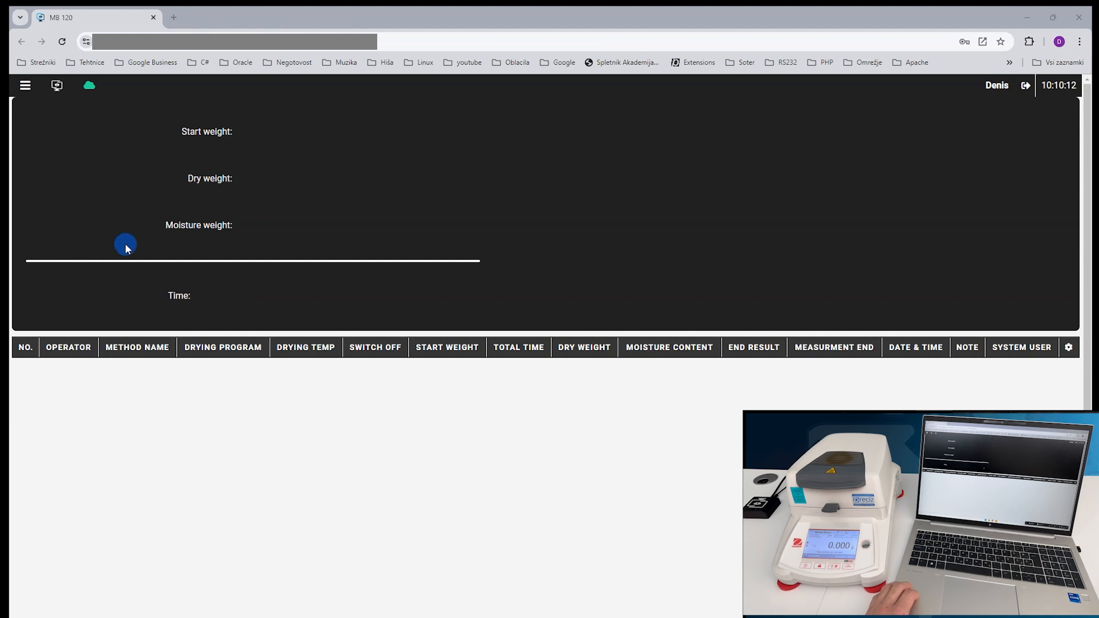
Open the virtual printer settings and enable the use of identification strings for parsing the received scale data.
{"action": "left_click", "coordinate": [25, 85]}
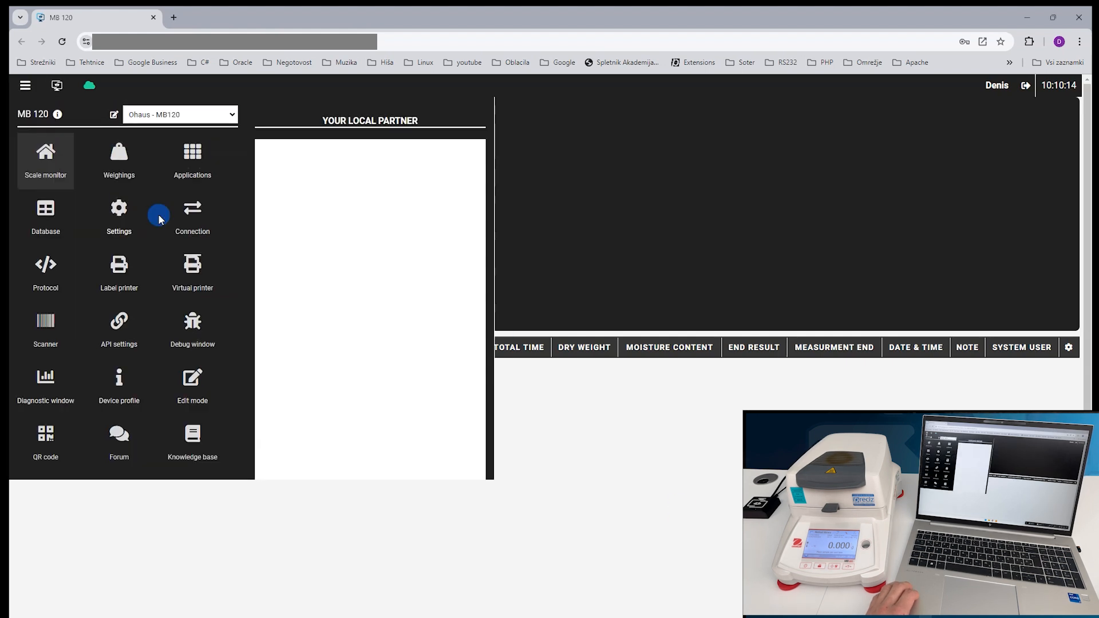
{"action": "left_click", "coordinate": [192, 268]}
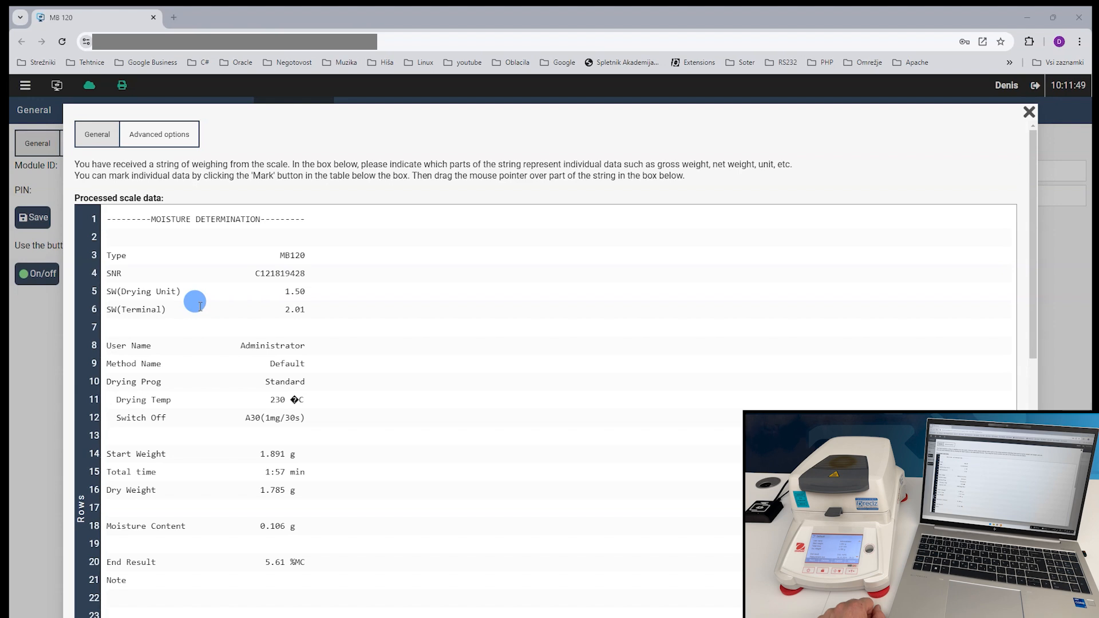
{"action": "scroll", "coordinate": [195, 302], "scroll_direction": "down", "scroll_amount": 2}
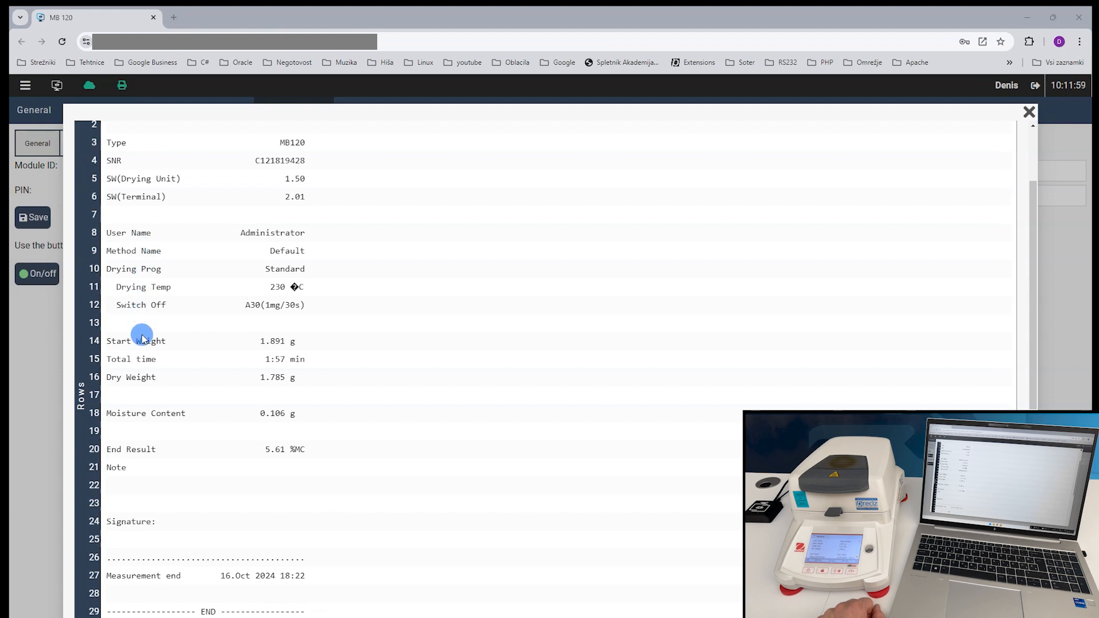
{"action": "scroll", "coordinate": [144, 333], "scroll_direction": "down", "scroll_amount": 1}
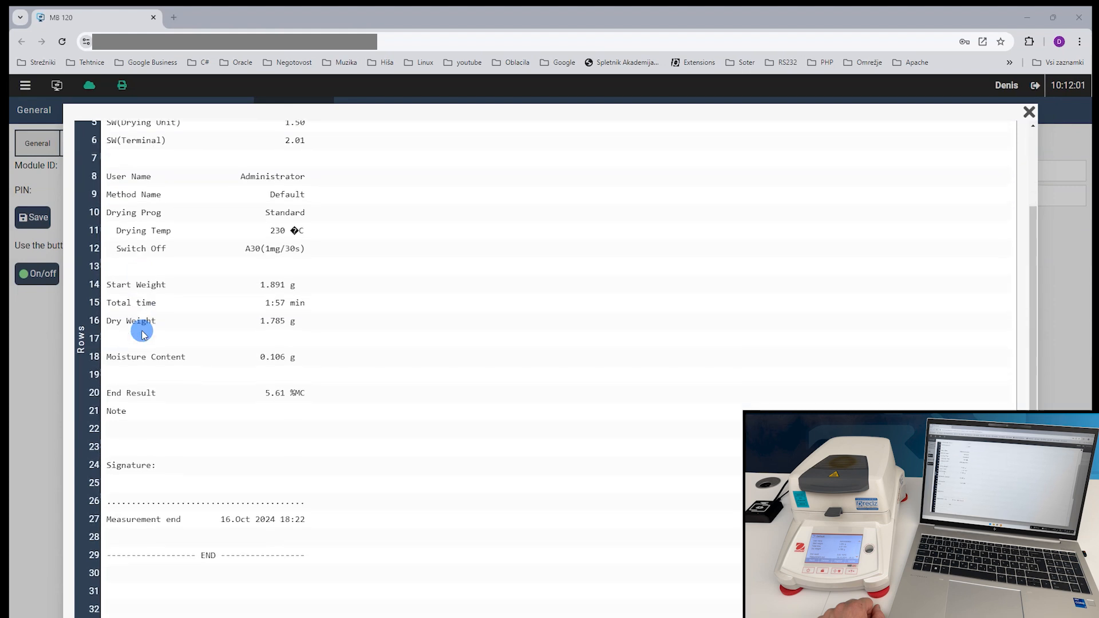
{"action": "scroll", "coordinate": [143, 334], "scroll_direction": "down", "scroll_amount": 5}
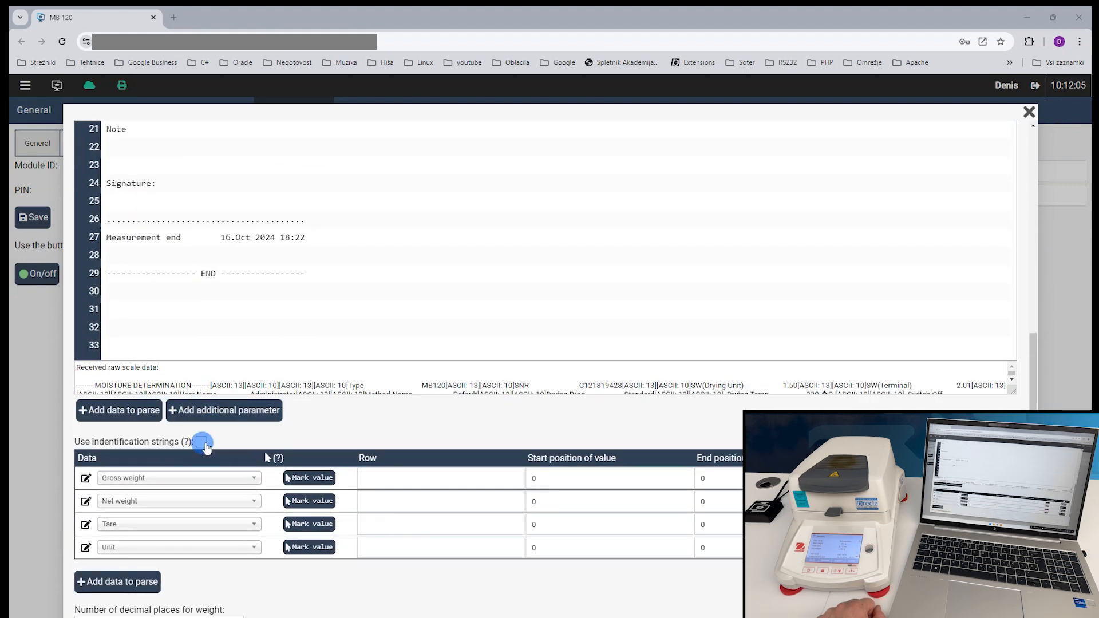
{"action": "mouse_move", "coordinate": [206, 447]}
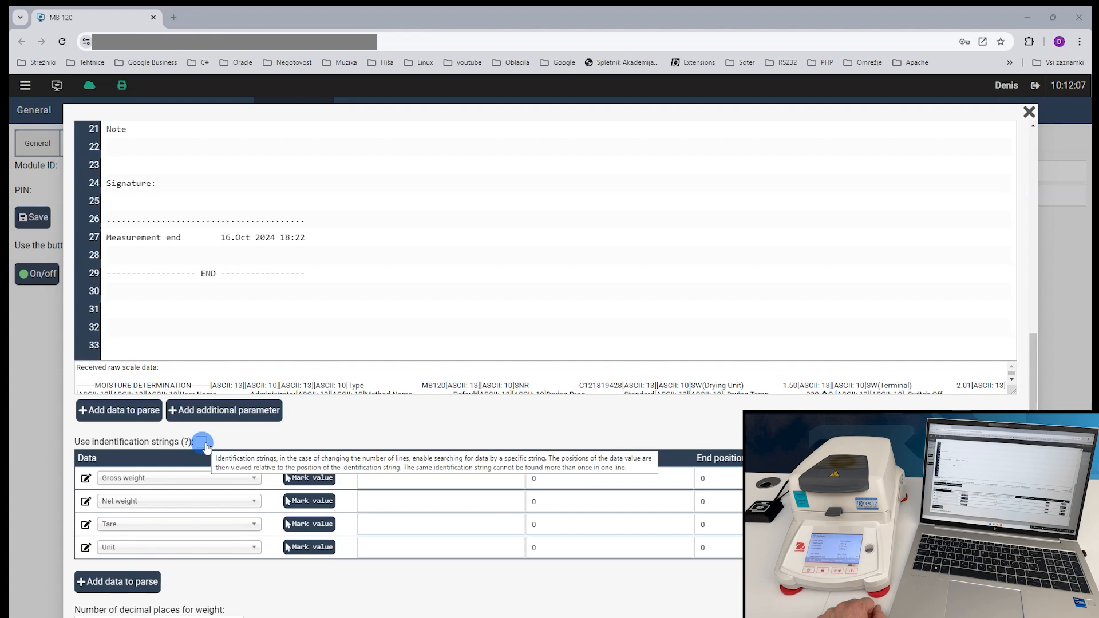
{"action": "left_click", "coordinate": [203, 443]}
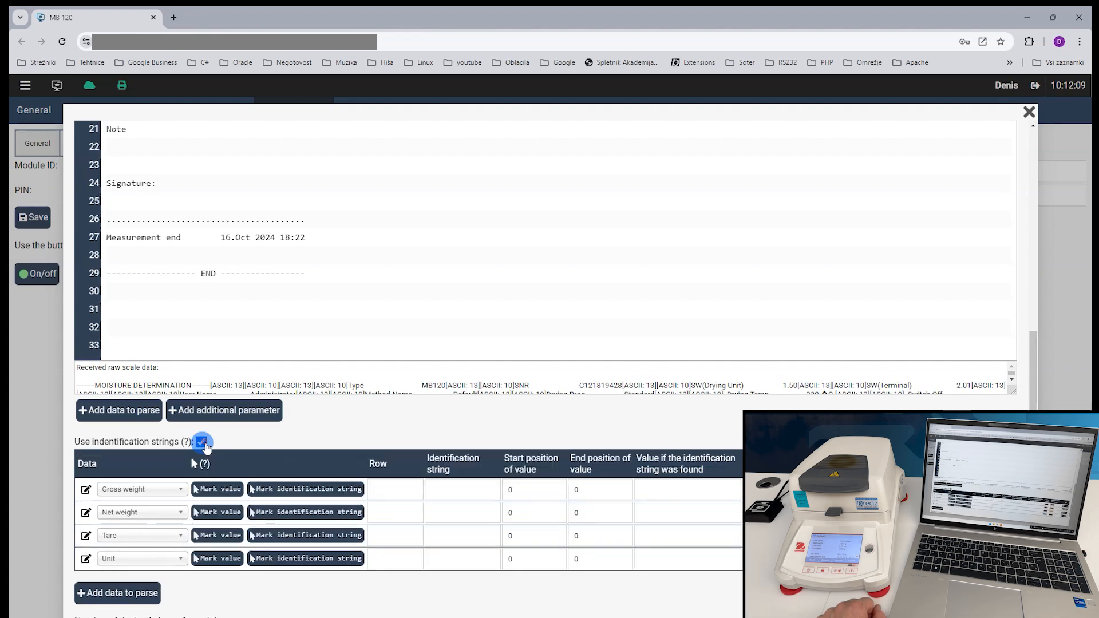
Add an additional parameter with the default title SNR and save it.
{"action": "scroll", "coordinate": [287, 461], "scroll_direction": "up", "scroll_amount": 8}
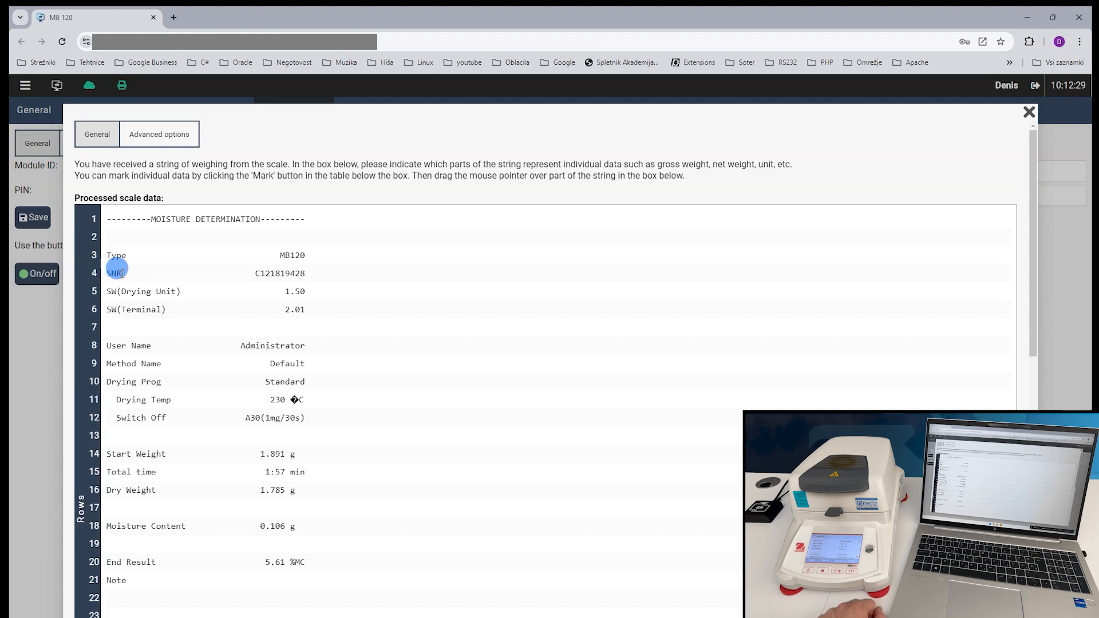
{"action": "scroll", "coordinate": [132, 280], "scroll_direction": "down", "scroll_amount": 8}
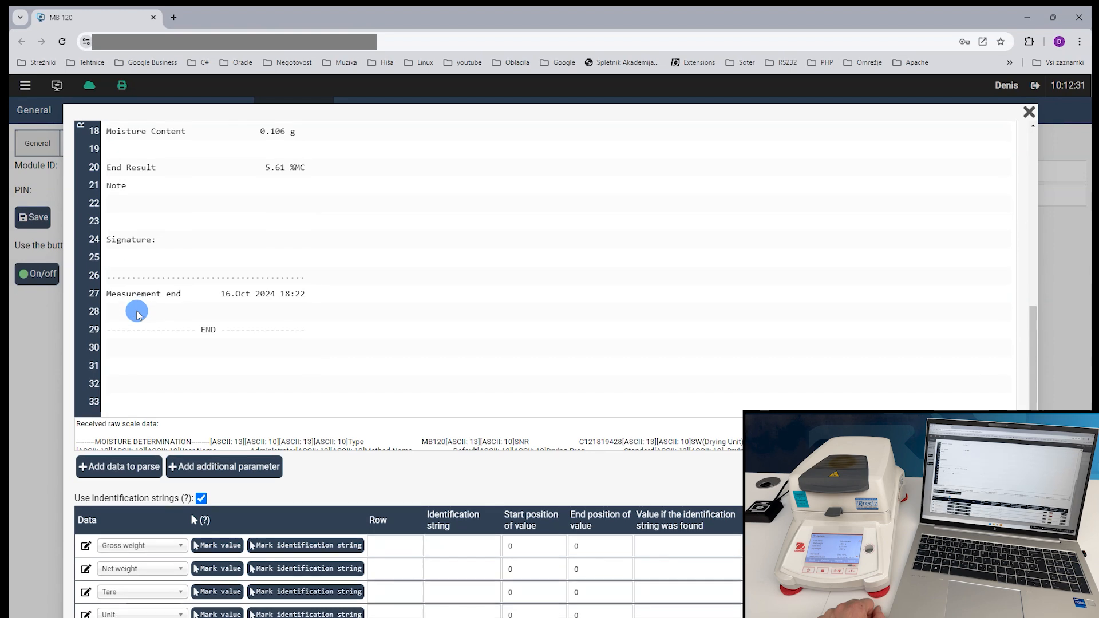
{"action": "left_click", "coordinate": [219, 411]}
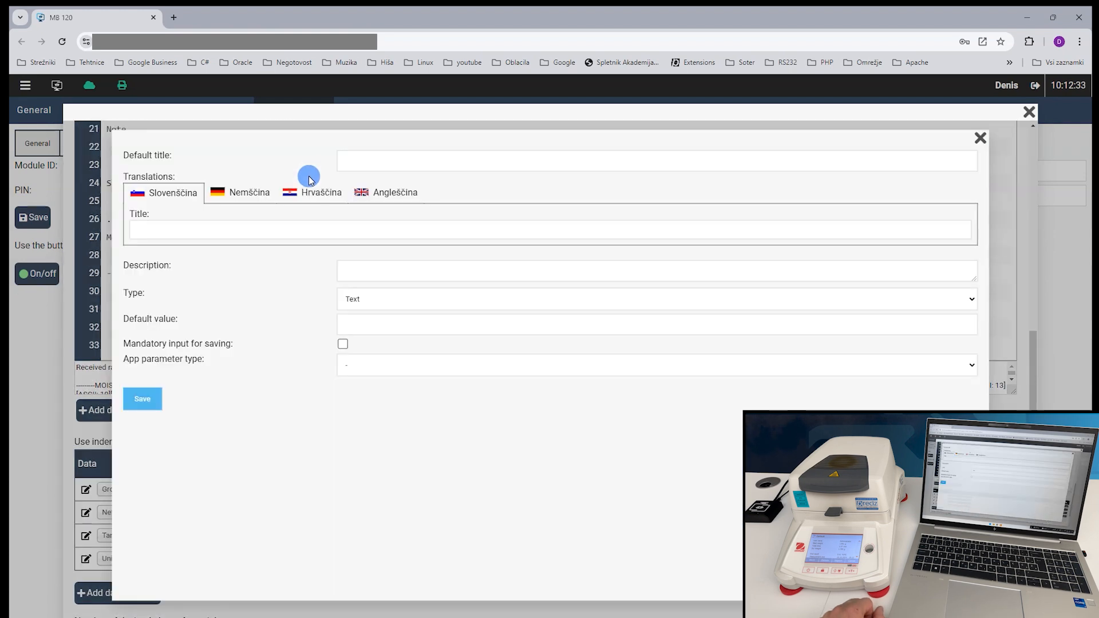
{"action": "left_click", "coordinate": [353, 160]}
{"action": "type", "text": "SNR"}
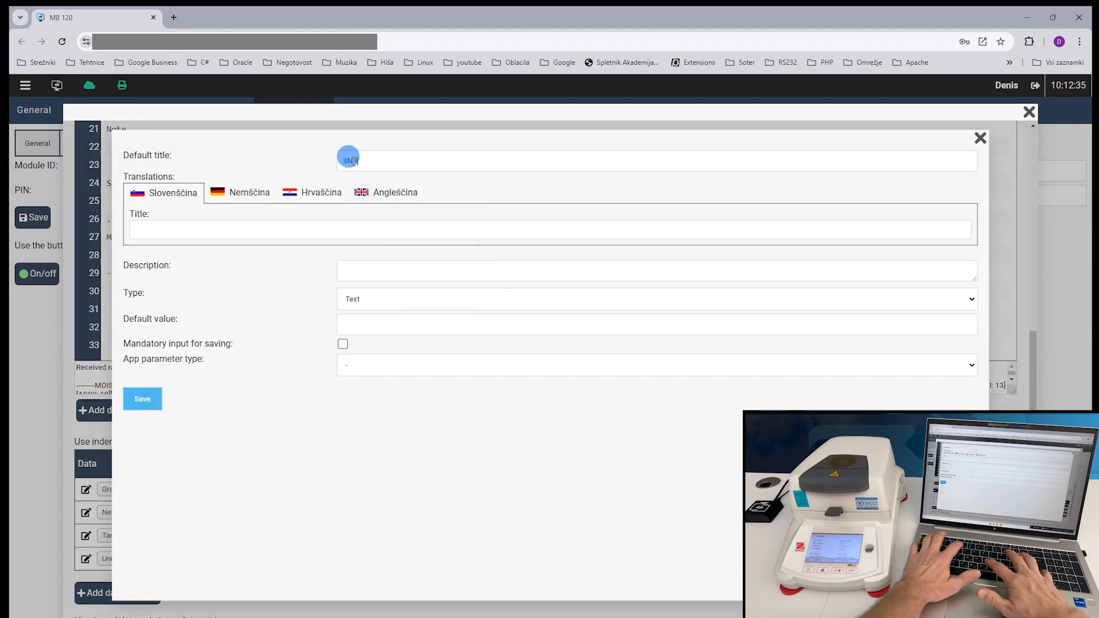
{"action": "left_click", "coordinate": [143, 399]}
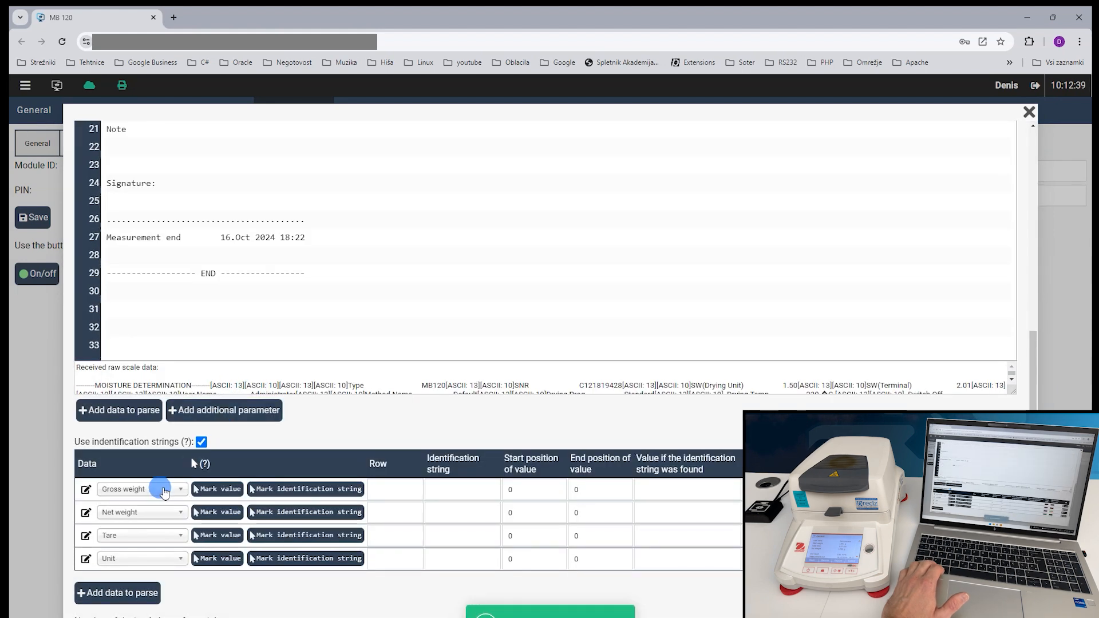
Change the Gross weight parsing entry to the additional parameter SNR and mark "SNR" in data line 4 as its identification string.
{"action": "left_click", "coordinate": [164, 491]}
{"action": "type", "text": "snr"}
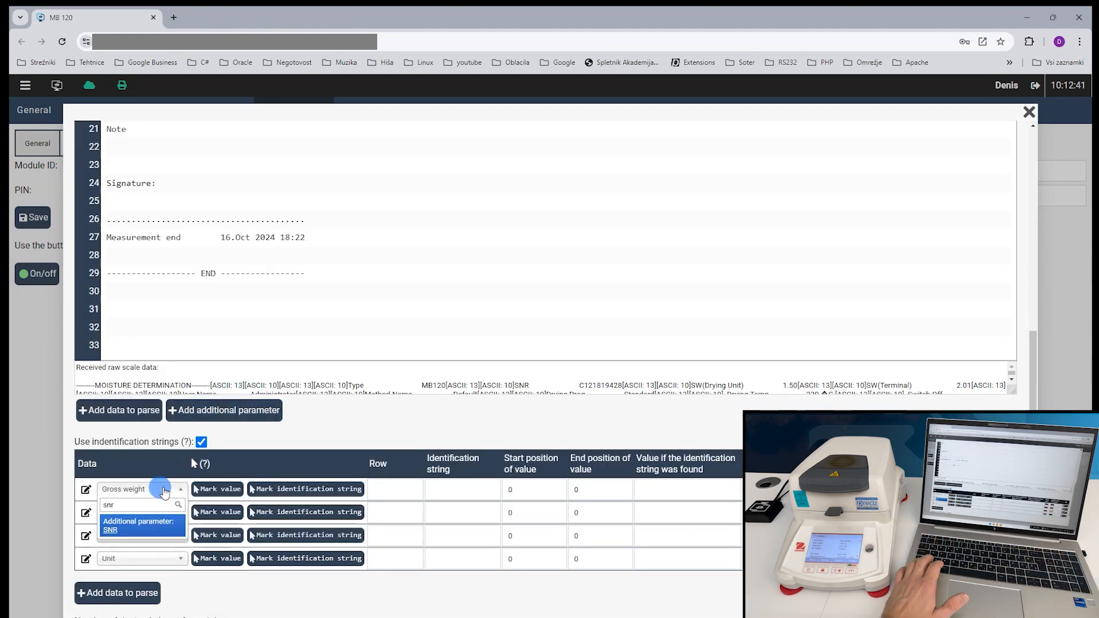
{"action": "left_click", "coordinate": [140, 525]}
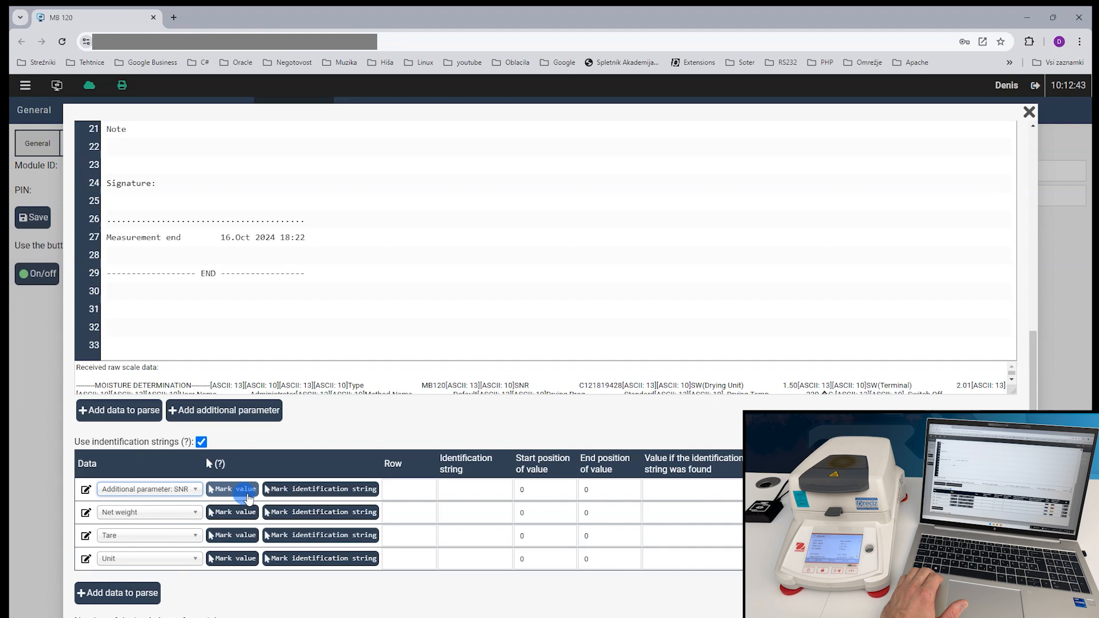
{"action": "left_click", "coordinate": [339, 493]}
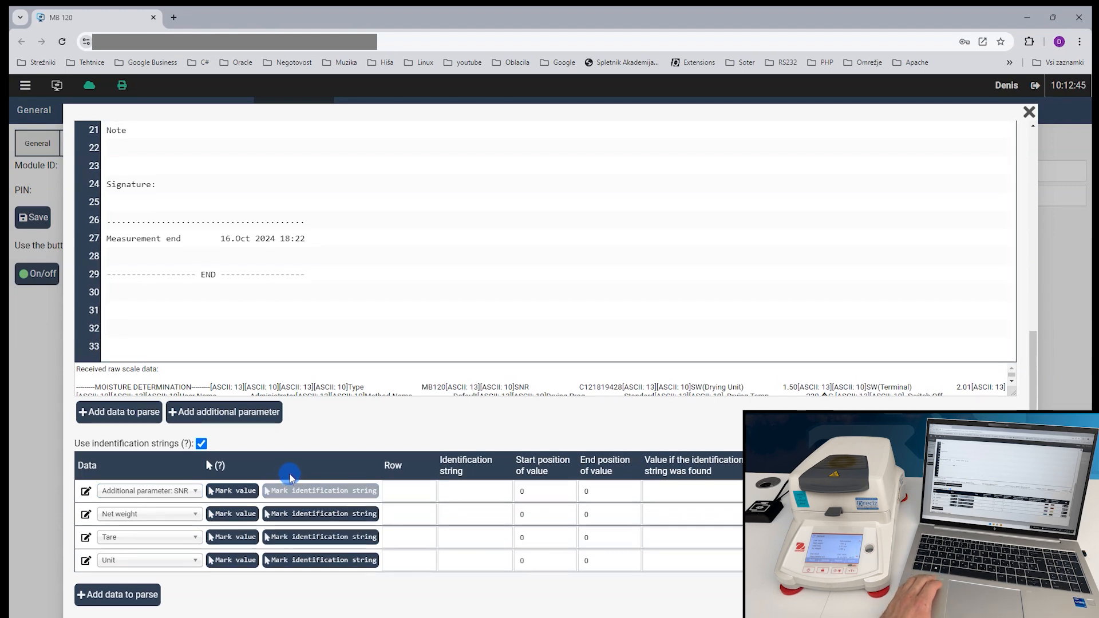
{"action": "scroll", "coordinate": [259, 423], "scroll_direction": "up", "scroll_amount": 2}
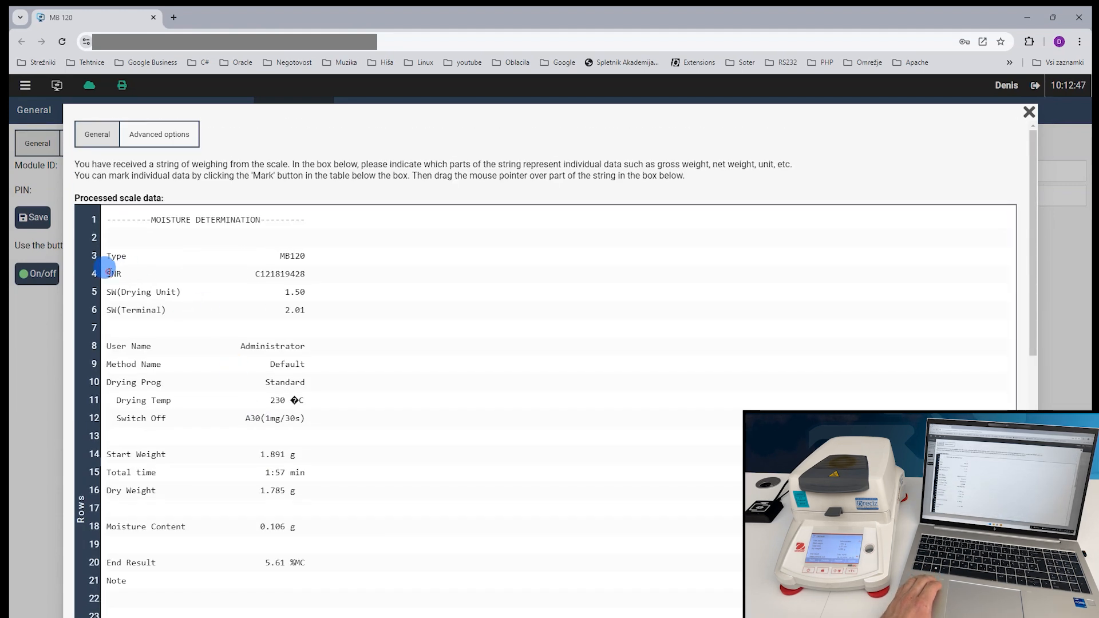
{"action": "left_click_drag", "start_coordinate": [106, 274], "coordinate": [122, 271]}
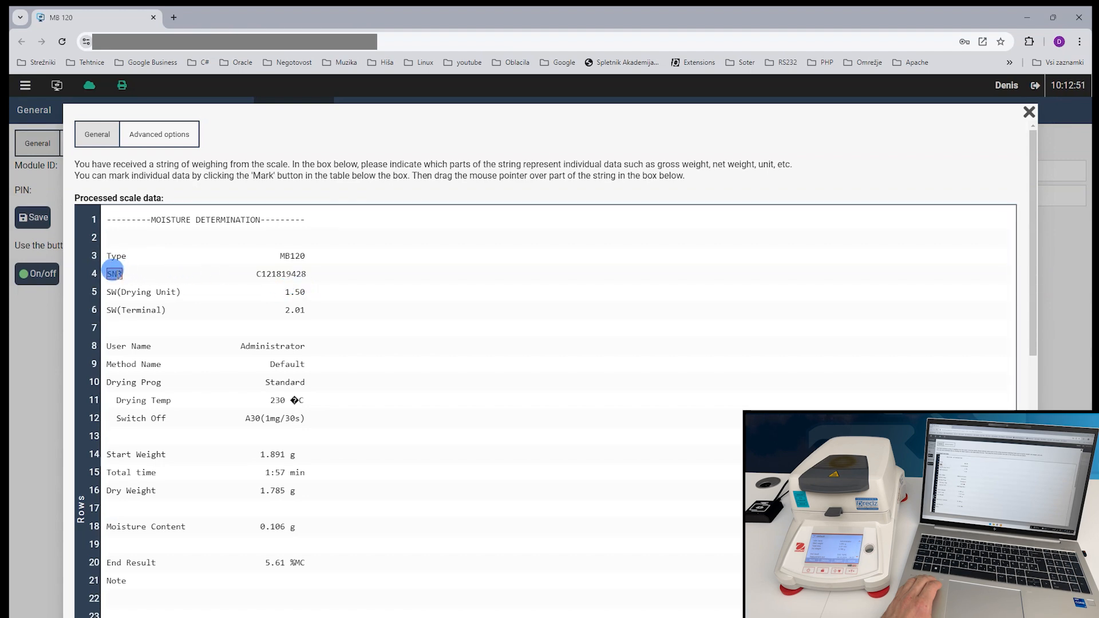
{"action": "left_click_drag", "start_coordinate": [108, 274], "coordinate": [123, 276]}
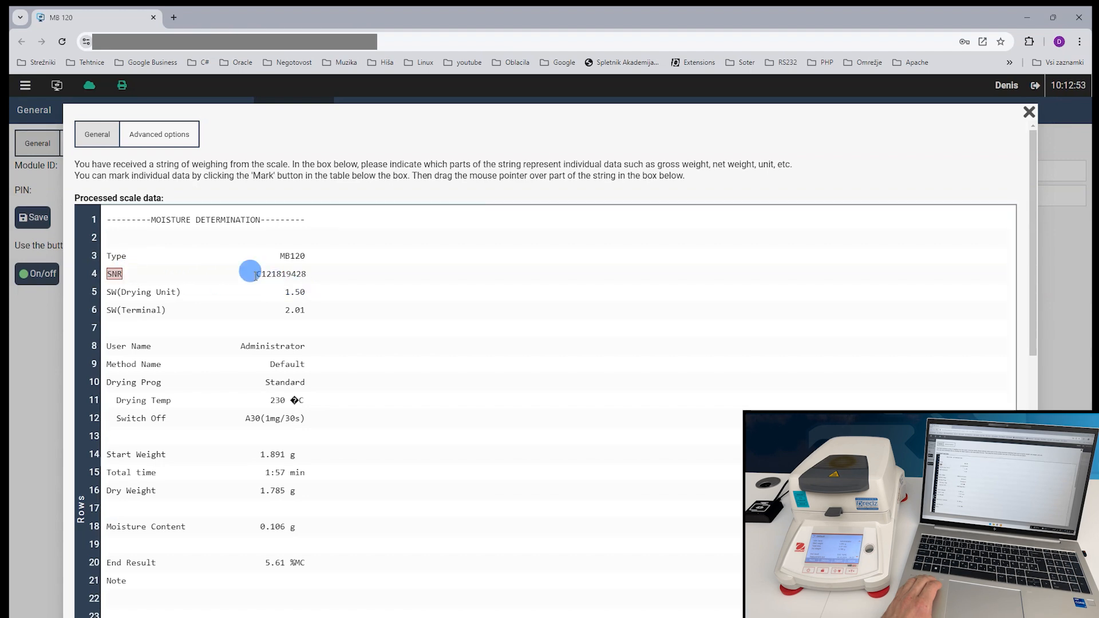
Mark the serial number on line 4, including blank space before it, as the SNR parameter's value.
{"action": "scroll", "coordinate": [159, 335], "scroll_direction": "down", "scroll_amount": 8}
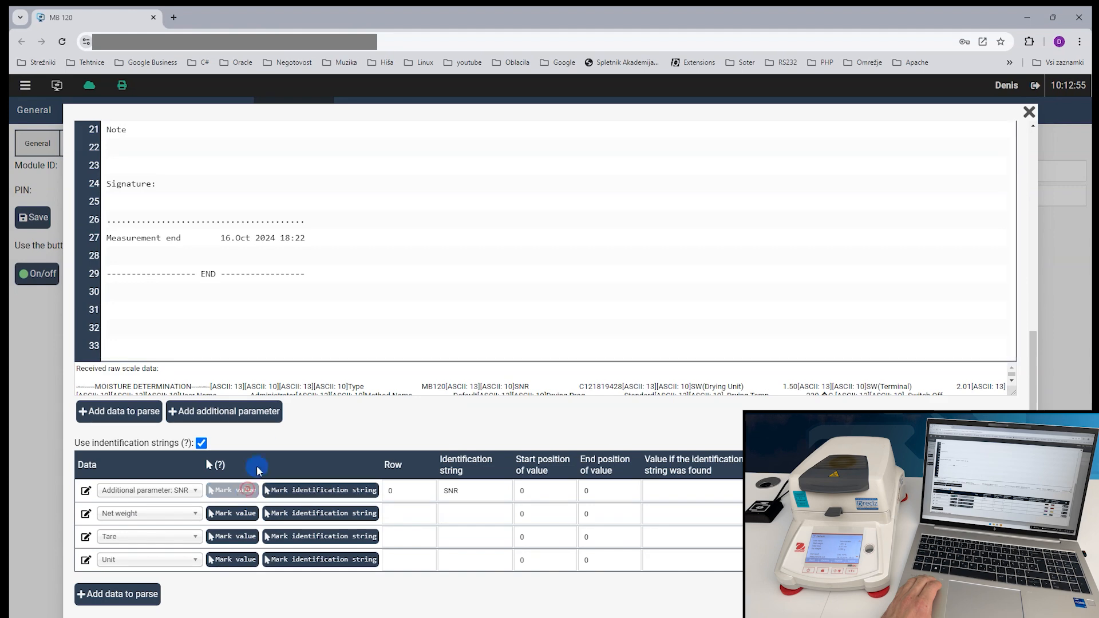
{"action": "scroll", "coordinate": [269, 352], "scroll_direction": "up", "scroll_amount": 5}
{"action": "scroll", "coordinate": [270, 352], "scroll_direction": "up", "scroll_amount": 4}
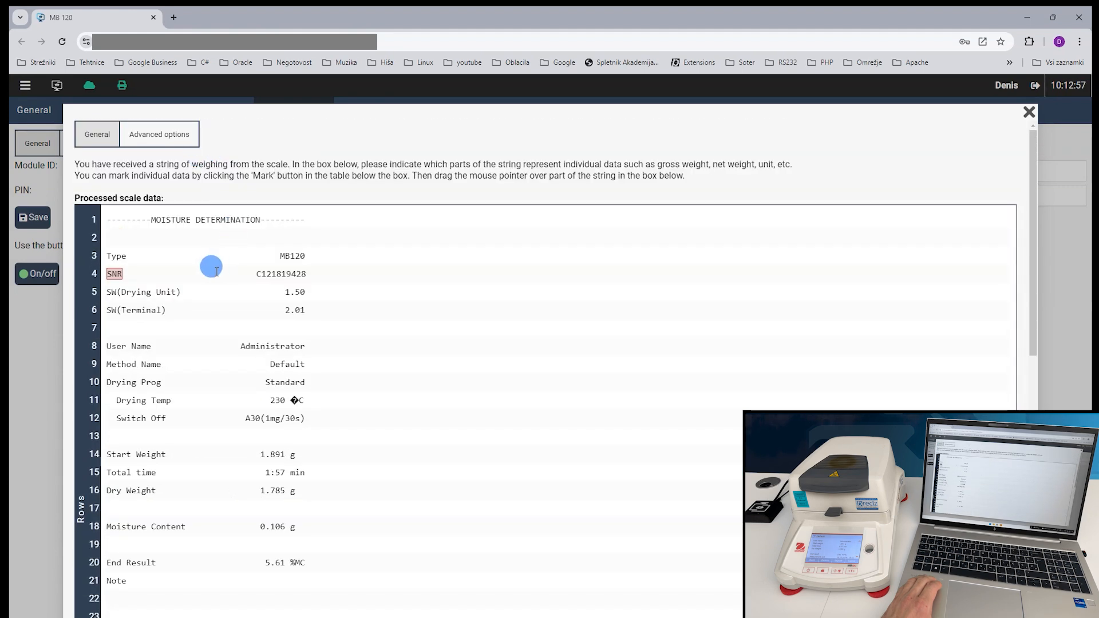
{"action": "left_click_drag", "start_coordinate": [214, 271], "coordinate": [309, 282]}
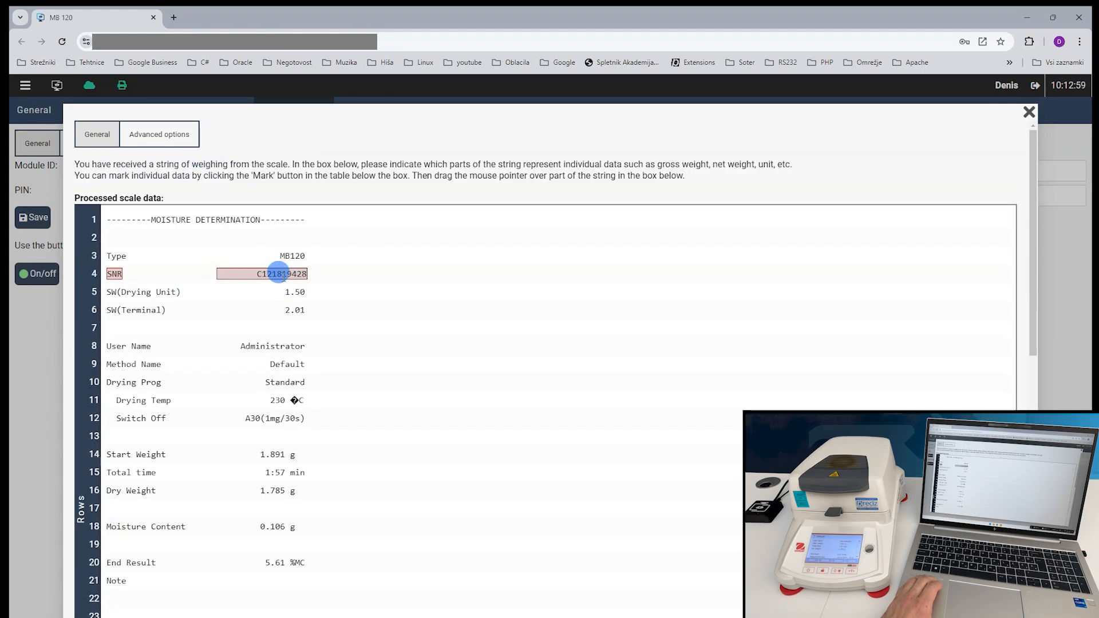
{"action": "scroll", "coordinate": [290, 324], "scroll_direction": "down", "scroll_amount": 8}
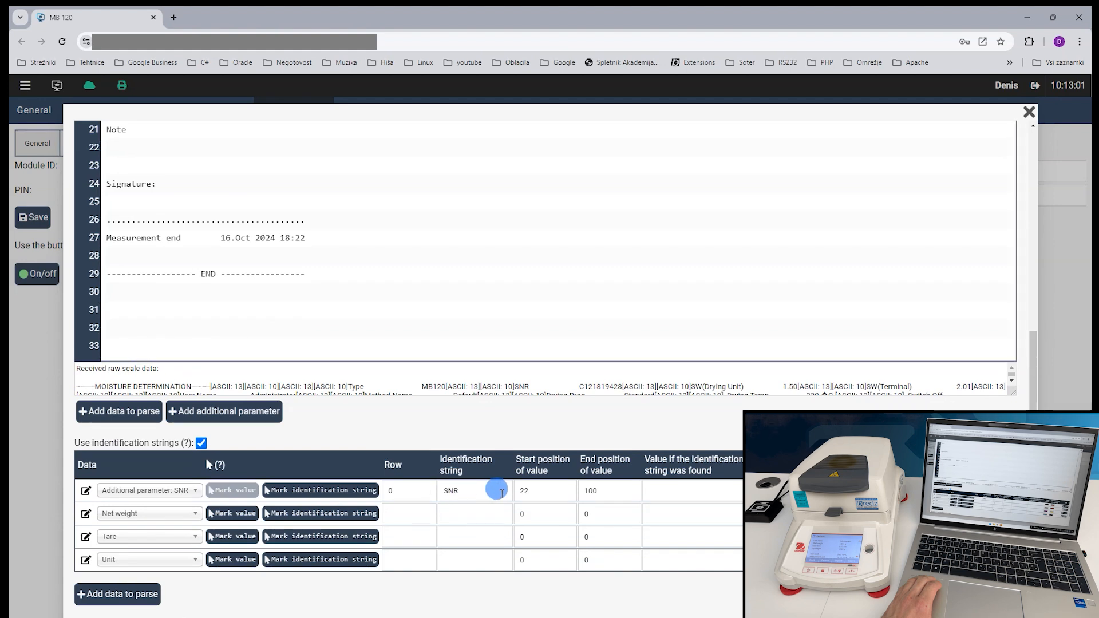
{"action": "left_click", "coordinate": [533, 493]}
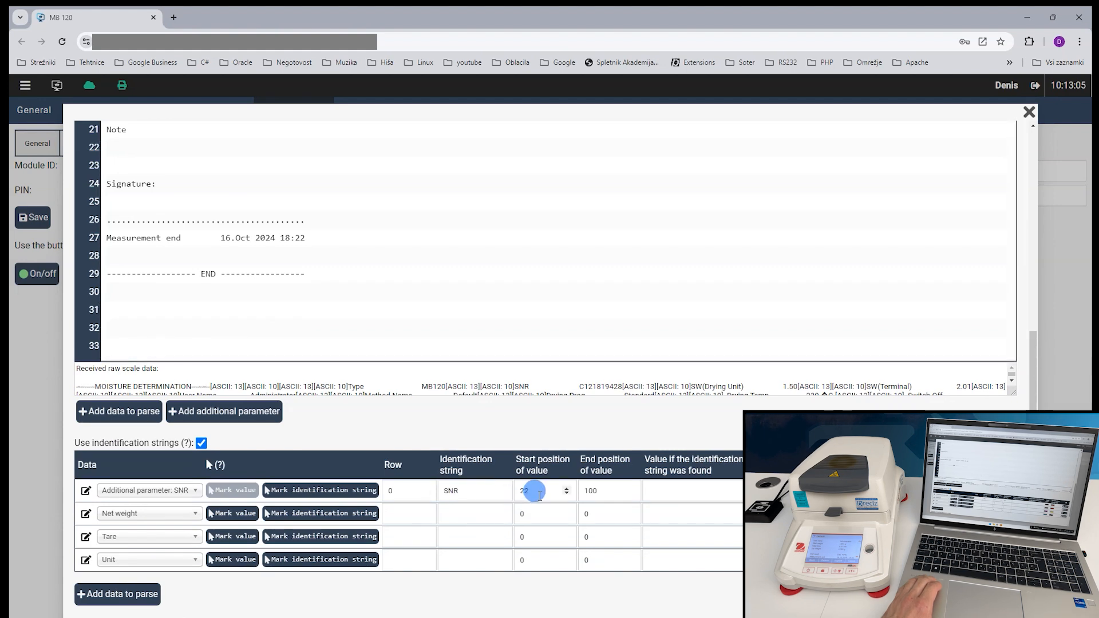
{"action": "left_click", "coordinate": [630, 495]}
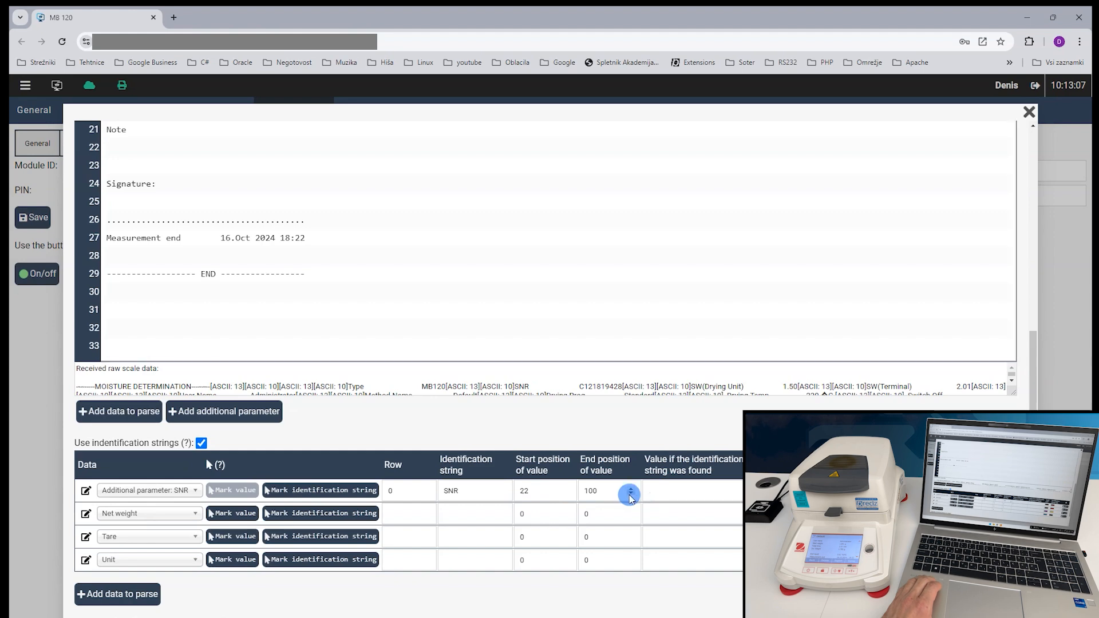
Change the Net weight parsing entry to the additional parameter Operator.
{"action": "scroll", "coordinate": [596, 489], "scroll_direction": "up", "scroll_amount": 8}
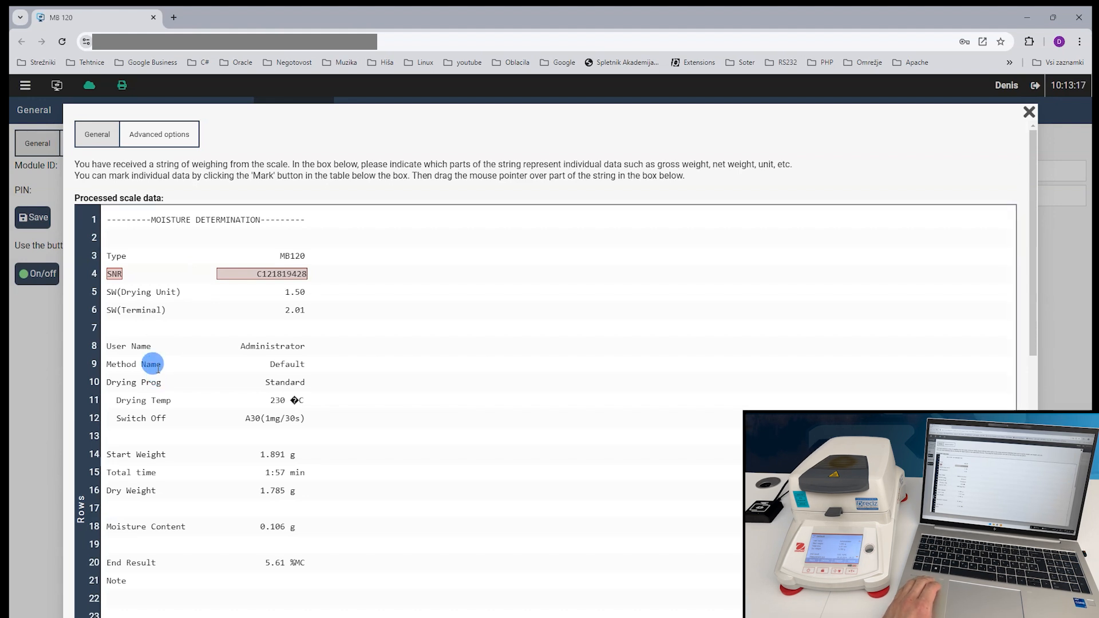
{"action": "scroll", "coordinate": [158, 369], "scroll_direction": "down", "scroll_amount": 4}
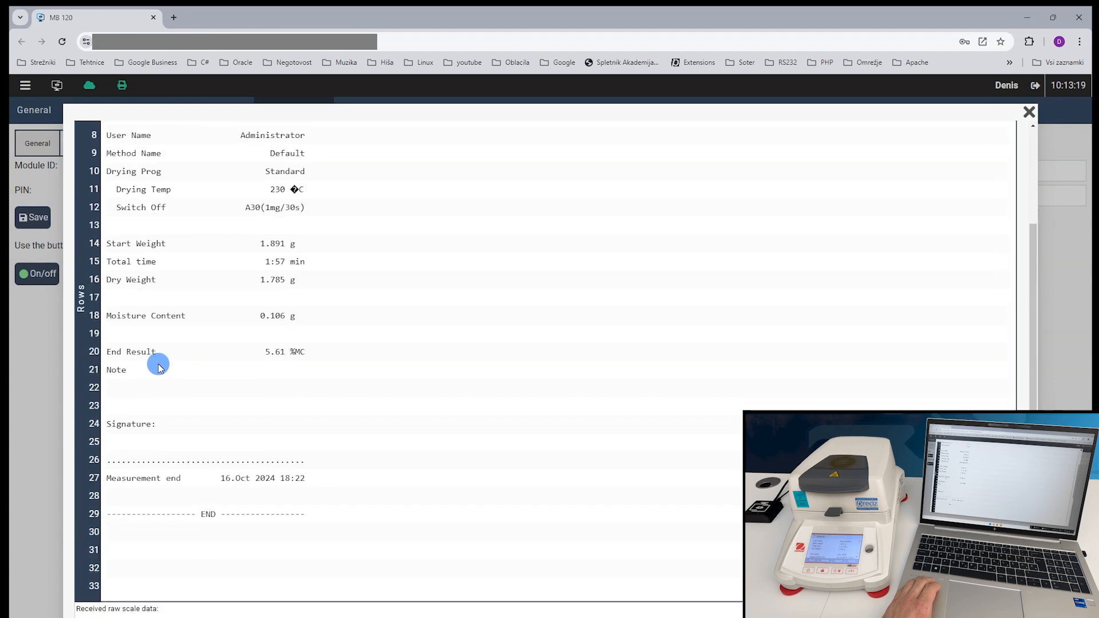
{"action": "scroll", "coordinate": [158, 368], "scroll_direction": "down", "scroll_amount": 7}
{"action": "left_click", "coordinate": [161, 377]}
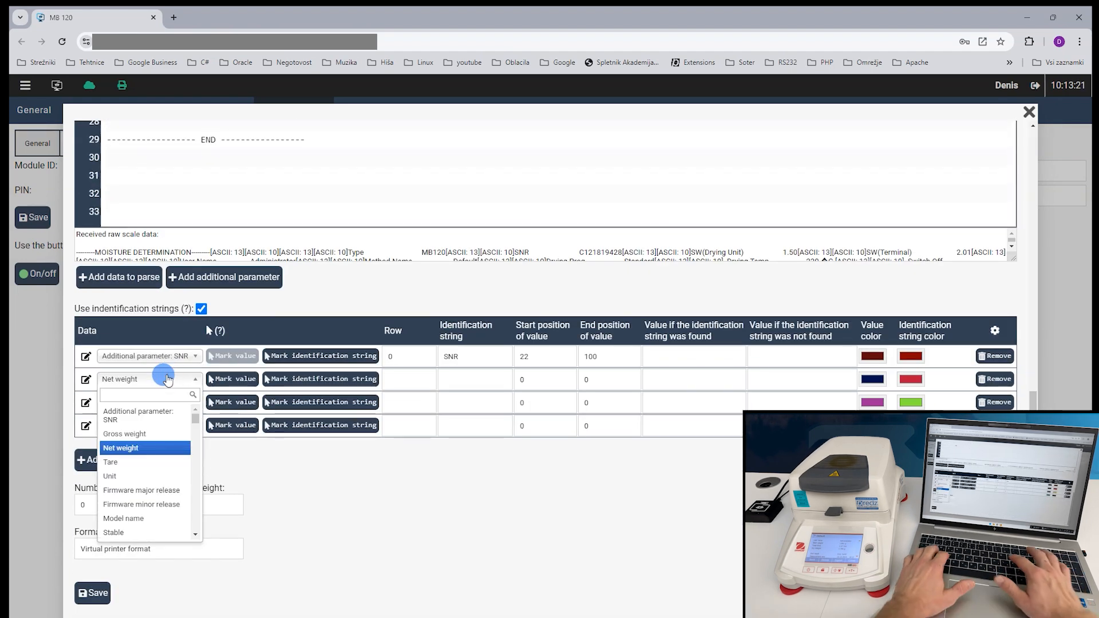
{"action": "type", "text": "operat"}
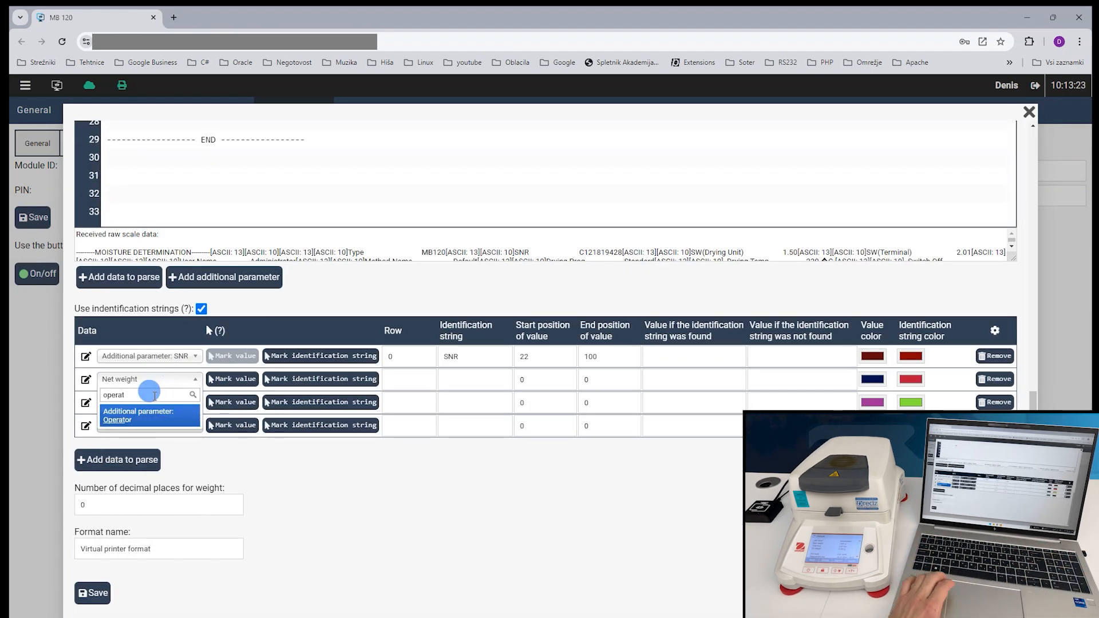
{"action": "left_click", "coordinate": [144, 413]}
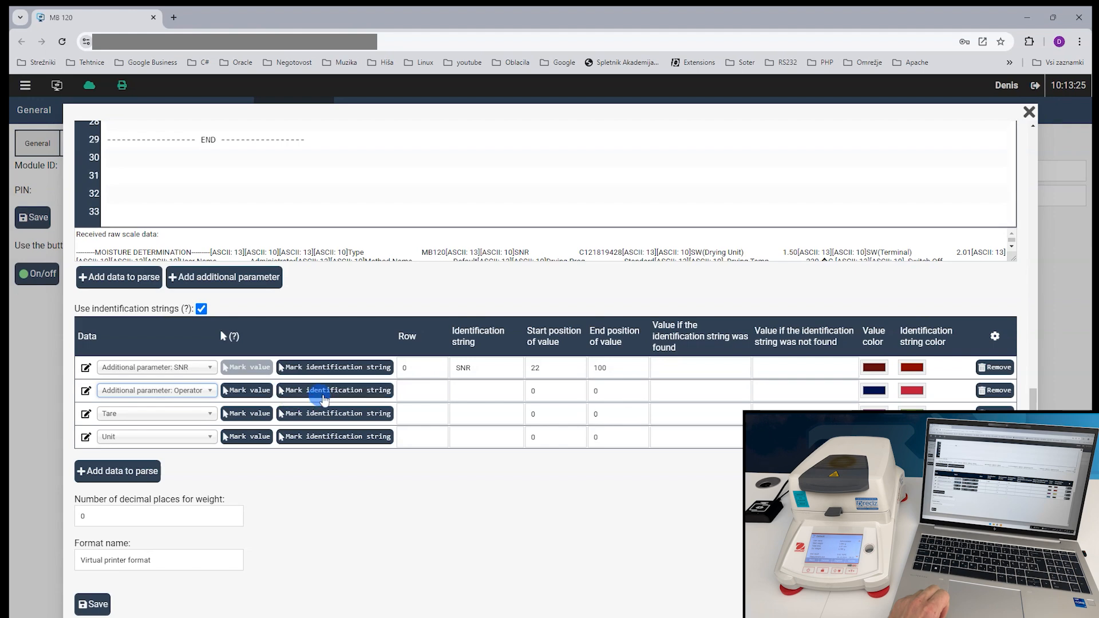
For Operator, mark "User Name" on line 8 as the identification string and "Administrator" with its leading blank space as the value.
{"action": "left_click", "coordinate": [324, 399]}
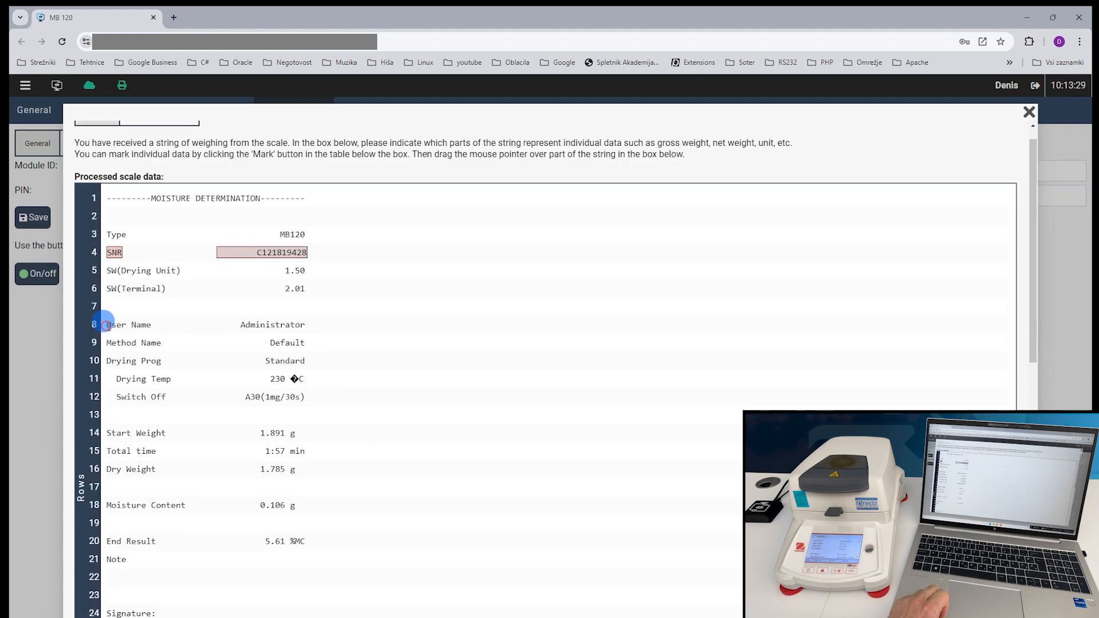
{"action": "left_click_drag", "start_coordinate": [107, 325], "coordinate": [155, 325]}
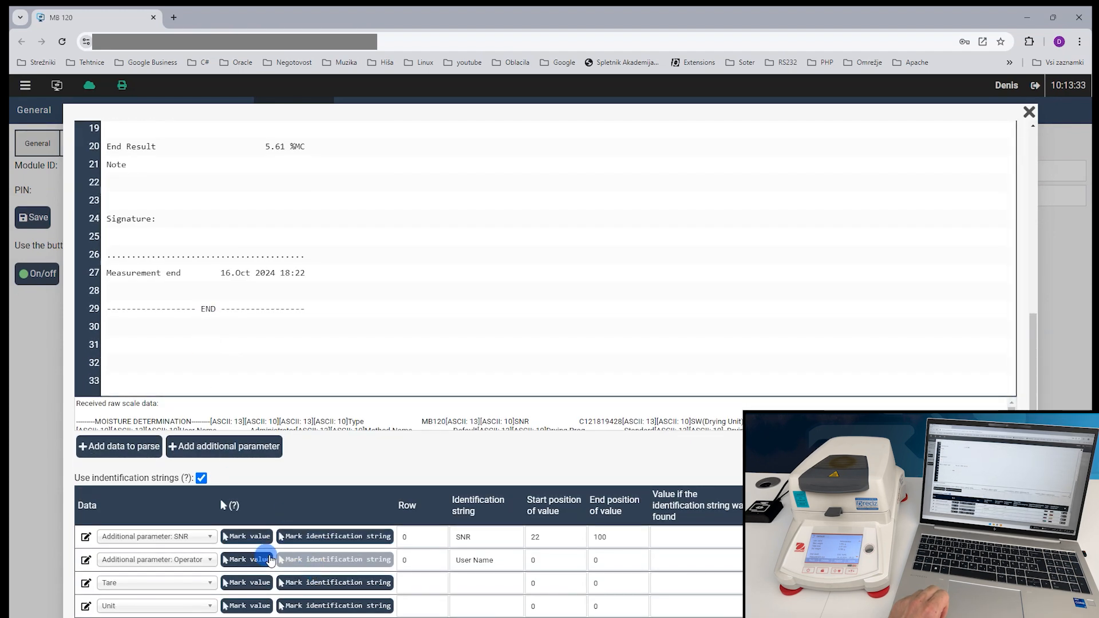
{"action": "left_click", "coordinate": [271, 560]}
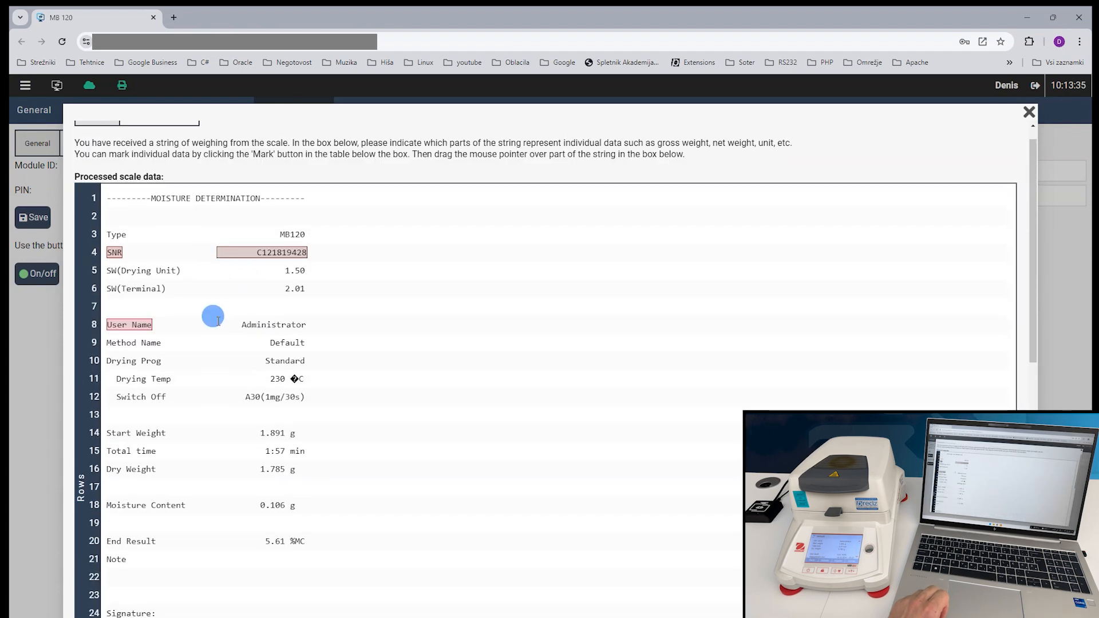
{"action": "left_click_drag", "start_coordinate": [211, 324], "coordinate": [312, 327]}
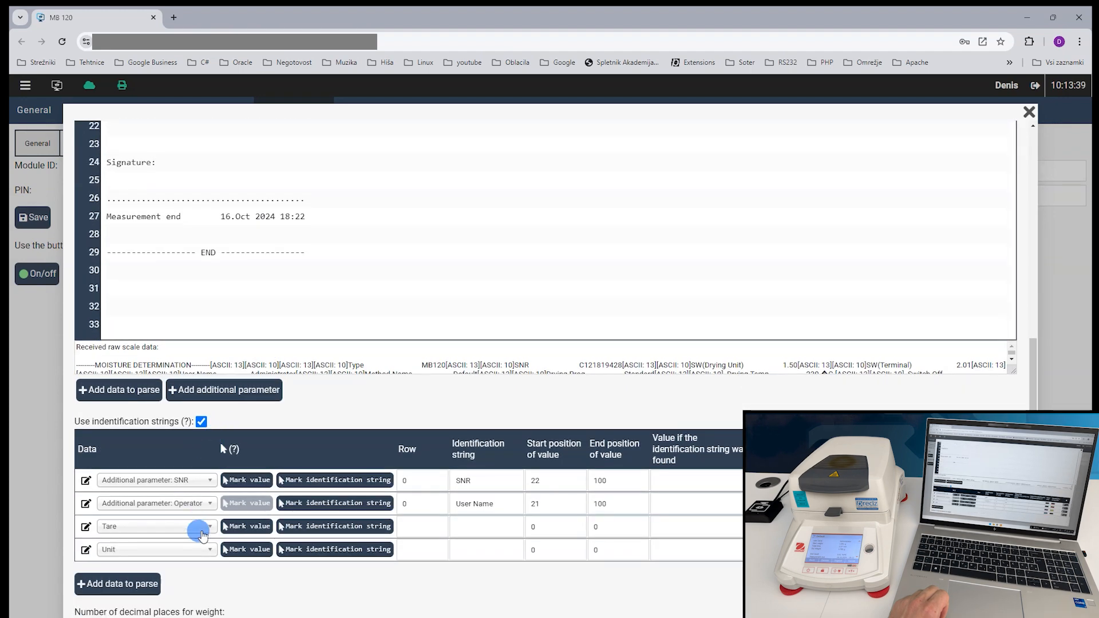
Change the Tare parsing entry to the additional parameter Method name.
{"action": "left_click", "coordinate": [201, 533]}
{"action": "scroll", "coordinate": [203, 478], "scroll_direction": "up", "scroll_amount": 6}
{"action": "scroll", "coordinate": [203, 479], "scroll_direction": "down", "scroll_amount": 6}
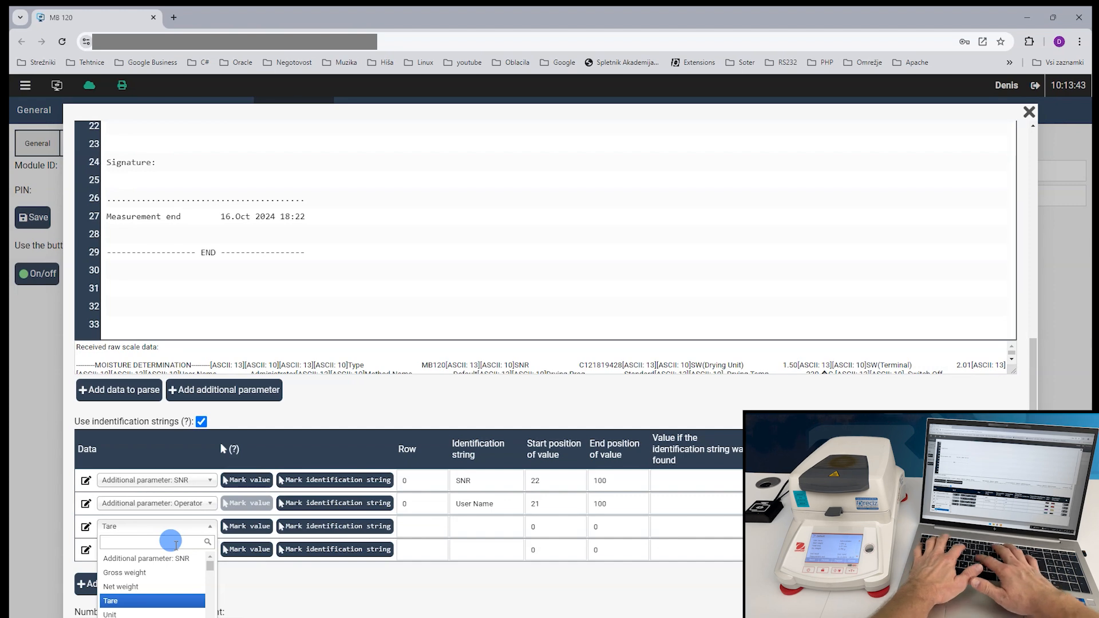
{"action": "type", "text": "me"}
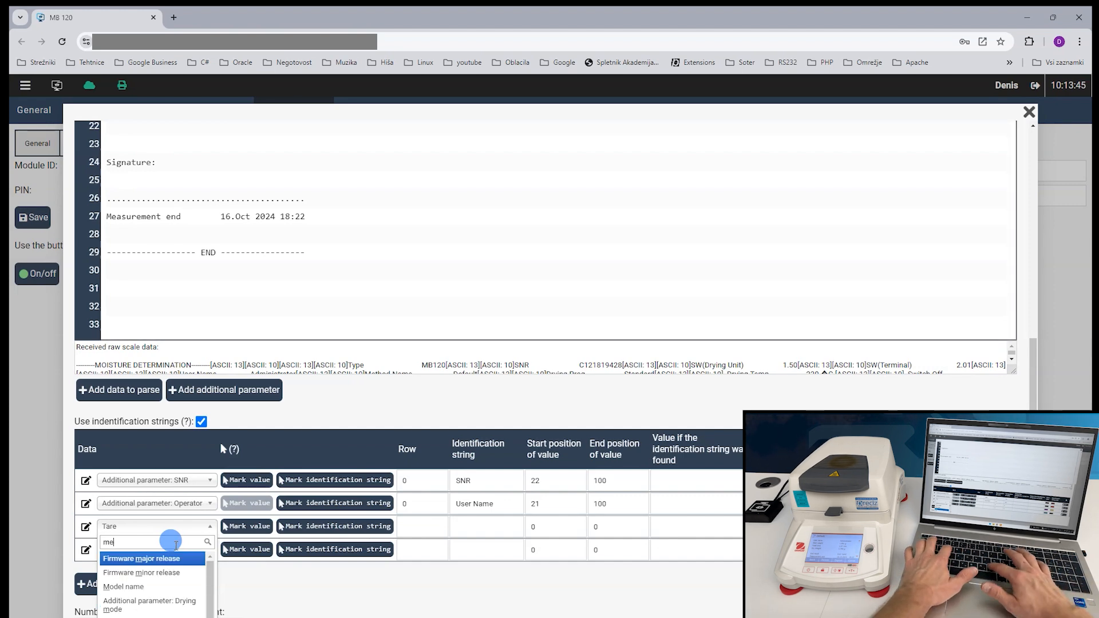
{"action": "type", "text": "tho"}
{"action": "left_click", "coordinate": [182, 560]}
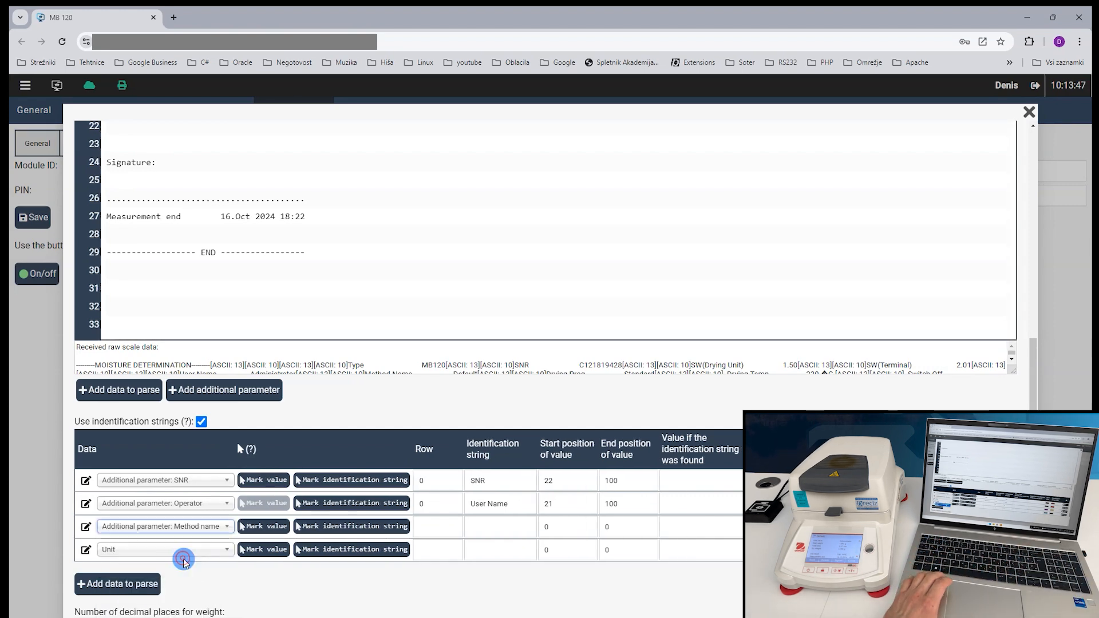
For Method name, mark "Method Name" on line 9 as the identification string and "Default" with its leading blank space as the value.
{"action": "left_click", "coordinate": [263, 526]}
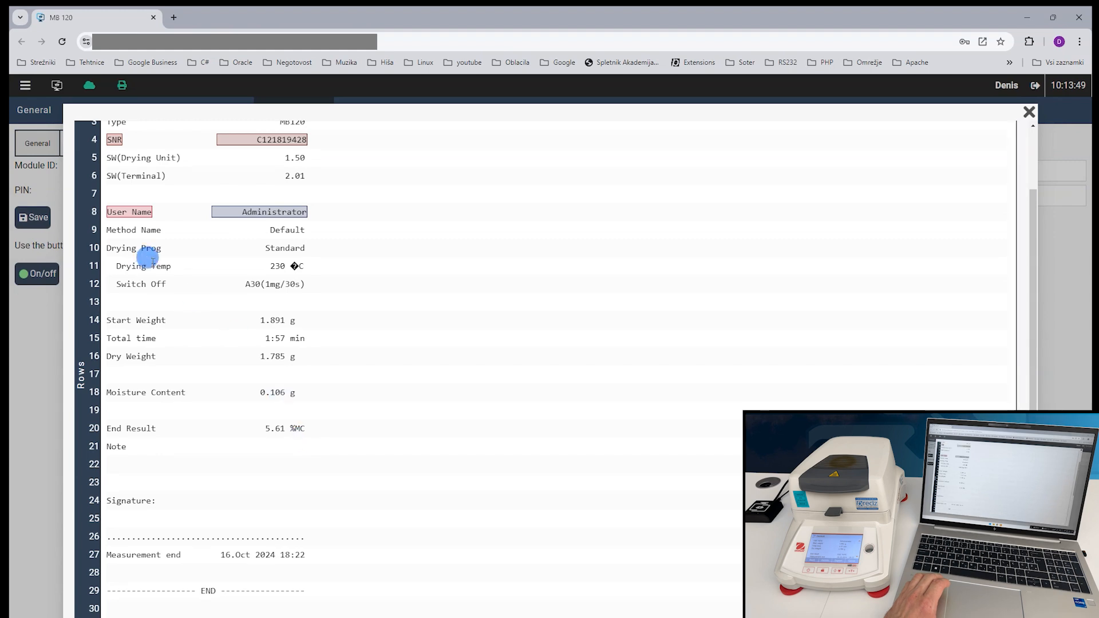
{"action": "left_click_drag", "start_coordinate": [108, 228], "coordinate": [160, 230]}
{"action": "scroll", "coordinate": [304, 282], "scroll_direction": "down", "scroll_amount": 8}
{"action": "left_click", "coordinate": [265, 414]}
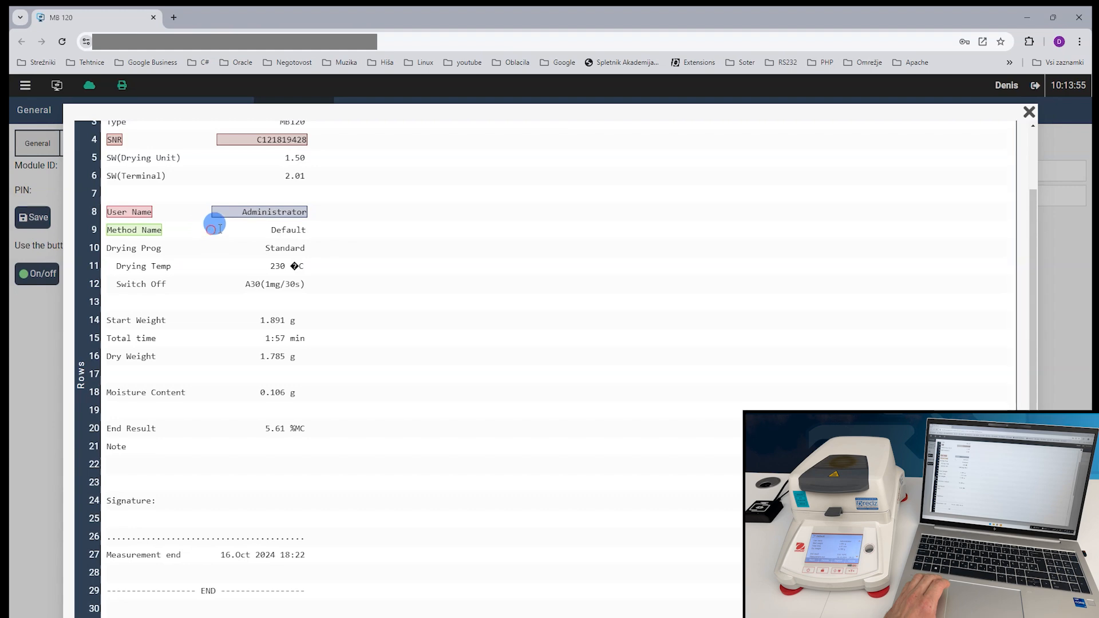
{"action": "left_click_drag", "start_coordinate": [211, 229], "coordinate": [314, 230]}
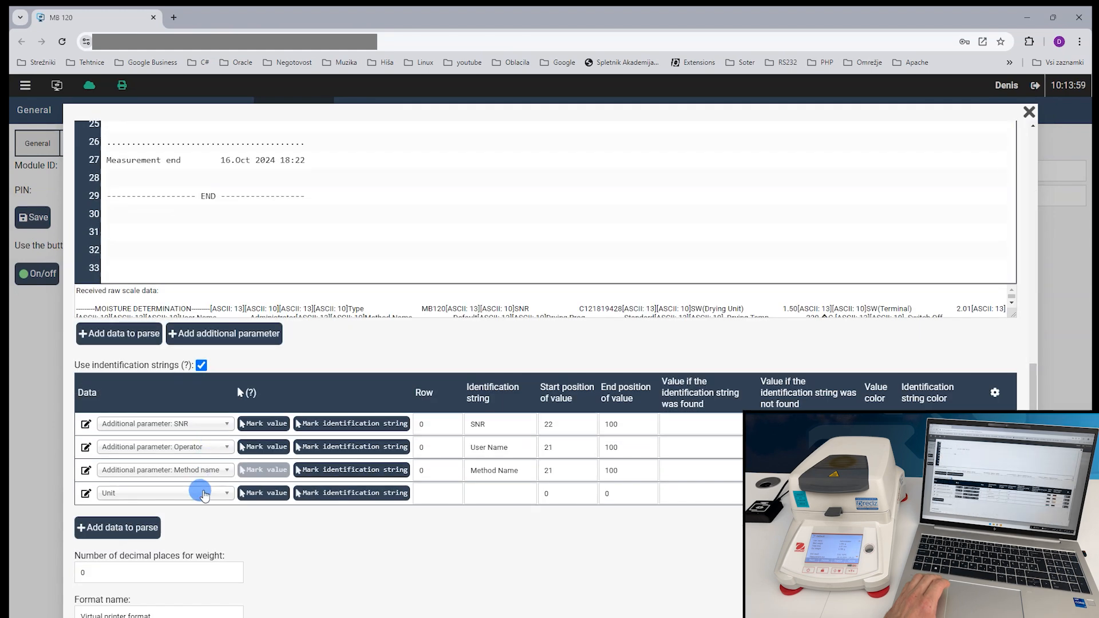
Change the Unit parsing entry to the additional parameter Drying mode.
{"action": "scroll", "coordinate": [205, 416], "scroll_direction": "up", "scroll_amount": 7}
{"action": "scroll", "coordinate": [204, 417], "scroll_direction": "down", "scroll_amount": 6}
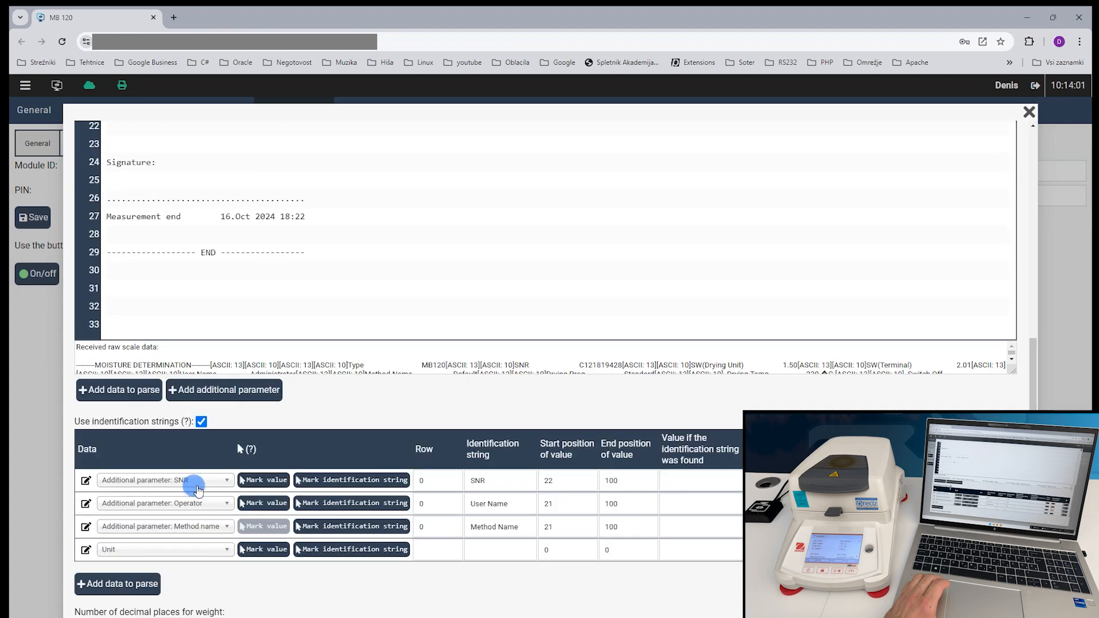
{"action": "left_click", "coordinate": [207, 550]}
{"action": "type", "text": "dry"}
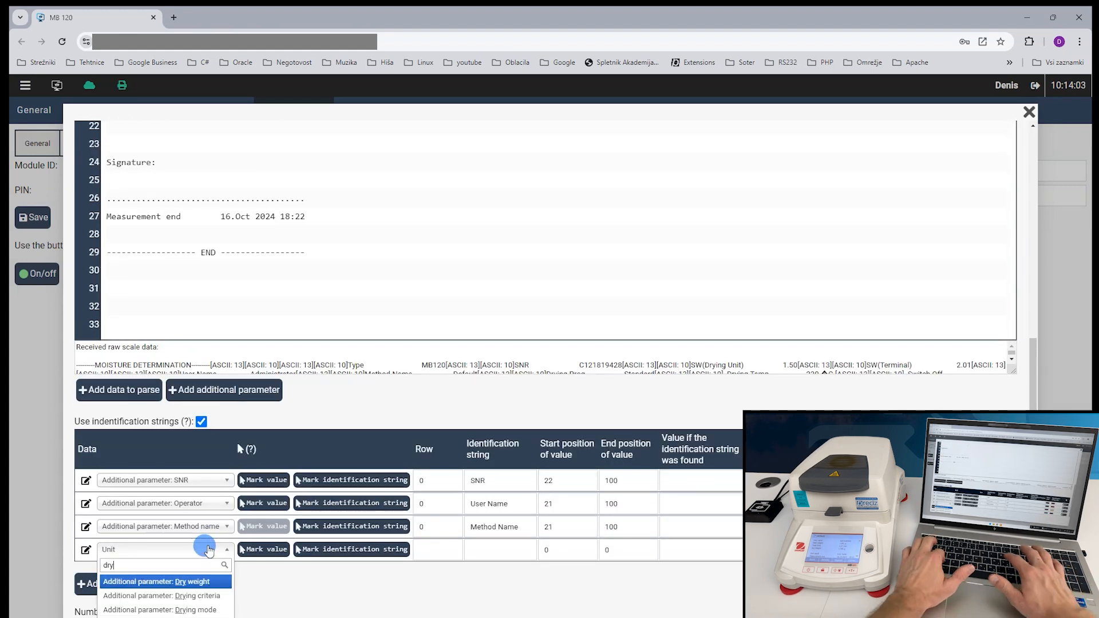
{"action": "type", "text": "i"}
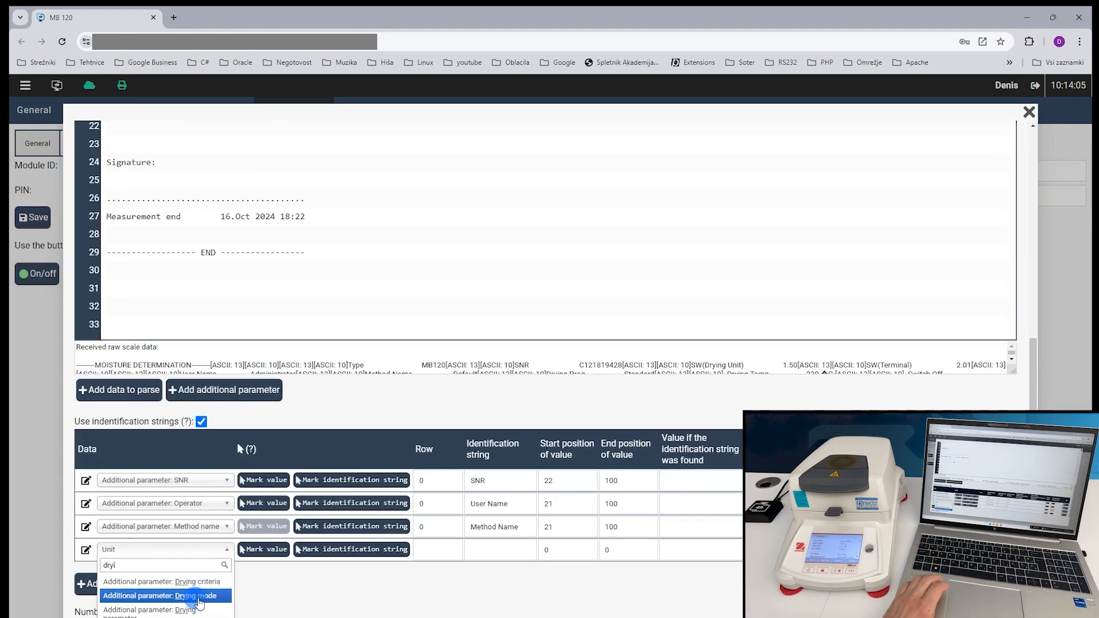
{"action": "left_click", "coordinate": [199, 598]}
For Drying mode, mark "Drying Prog" on line 10 as the identification string and "Standard" with its leading blank space as the value.
{"action": "left_click", "coordinate": [337, 535]}
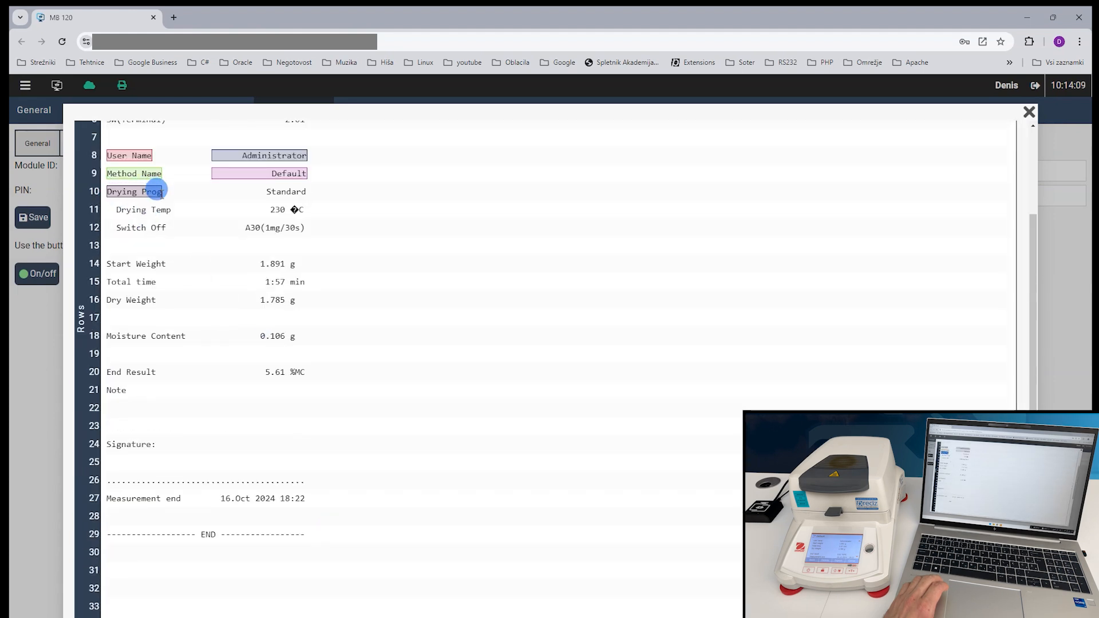
{"action": "left_click", "coordinate": [252, 549]}
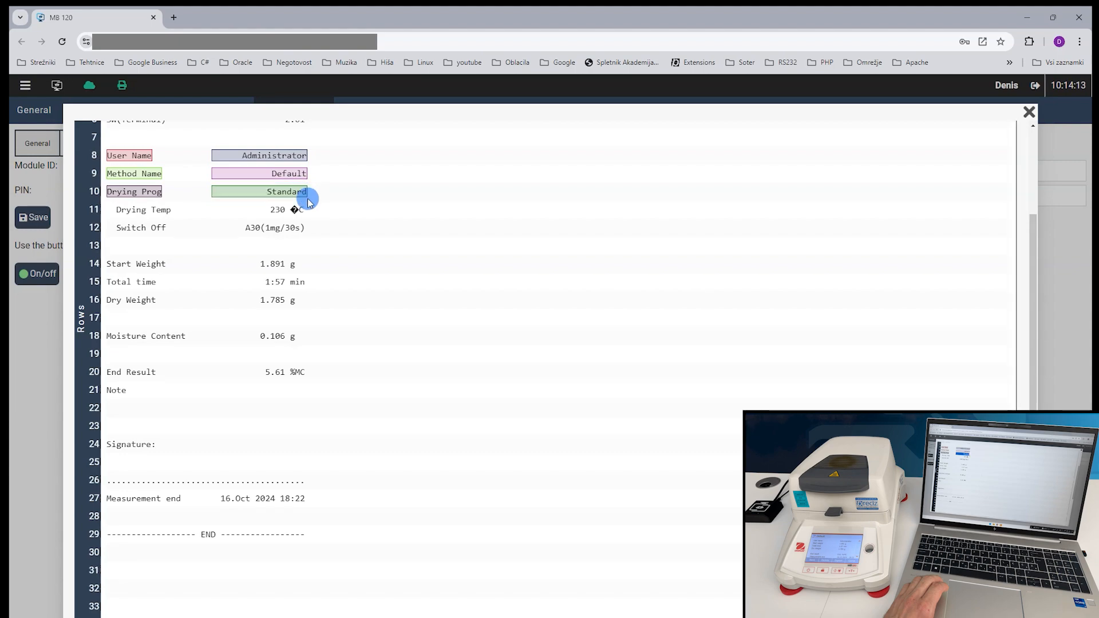
{"action": "scroll", "coordinate": [196, 286], "scroll_direction": "down", "scroll_amount": 6}
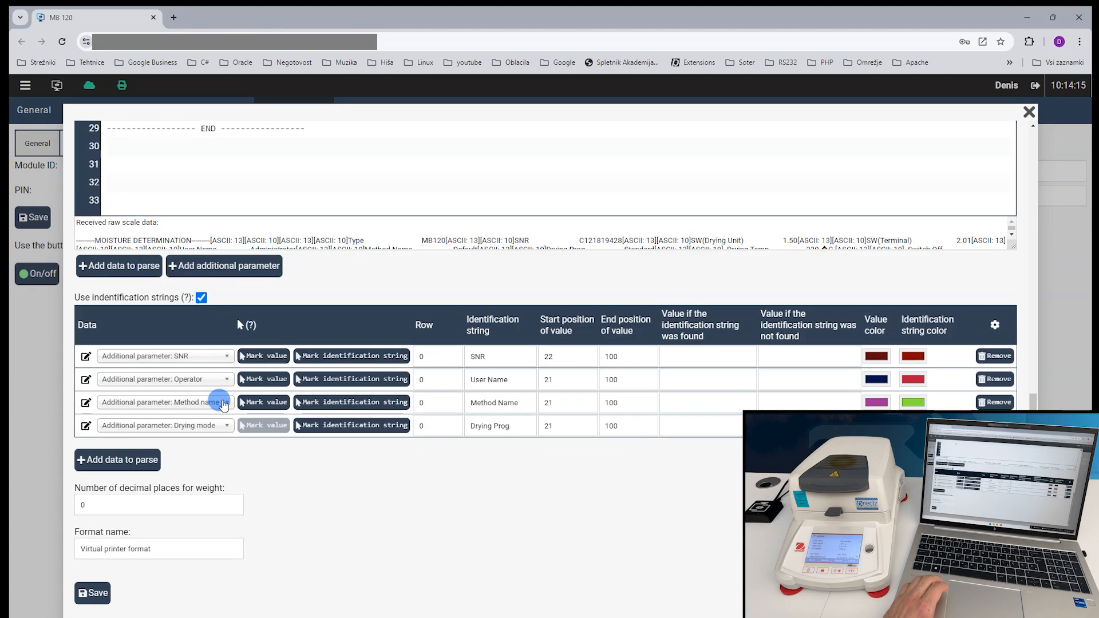
Add a new data entry to parse and assign it the additional parameter Drying temp.
{"action": "scroll", "coordinate": [224, 375], "scroll_direction": "up", "scroll_amount": 5}
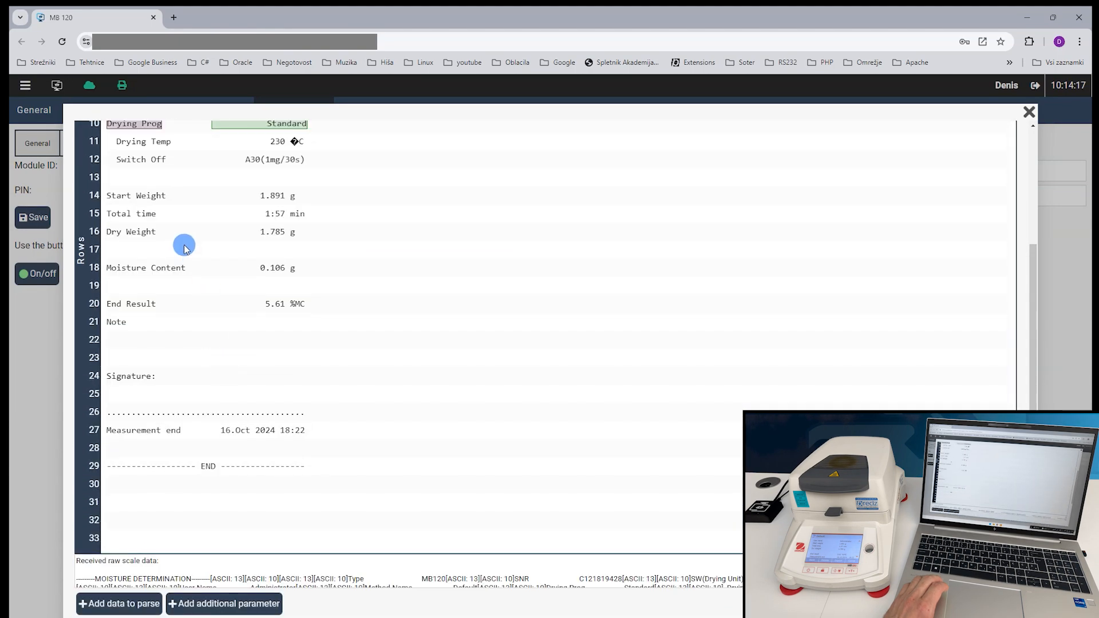
{"action": "scroll", "coordinate": [184, 245], "scroll_direction": "down", "scroll_amount": 4}
{"action": "scroll", "coordinate": [183, 252], "scroll_direction": "down", "scroll_amount": 2}
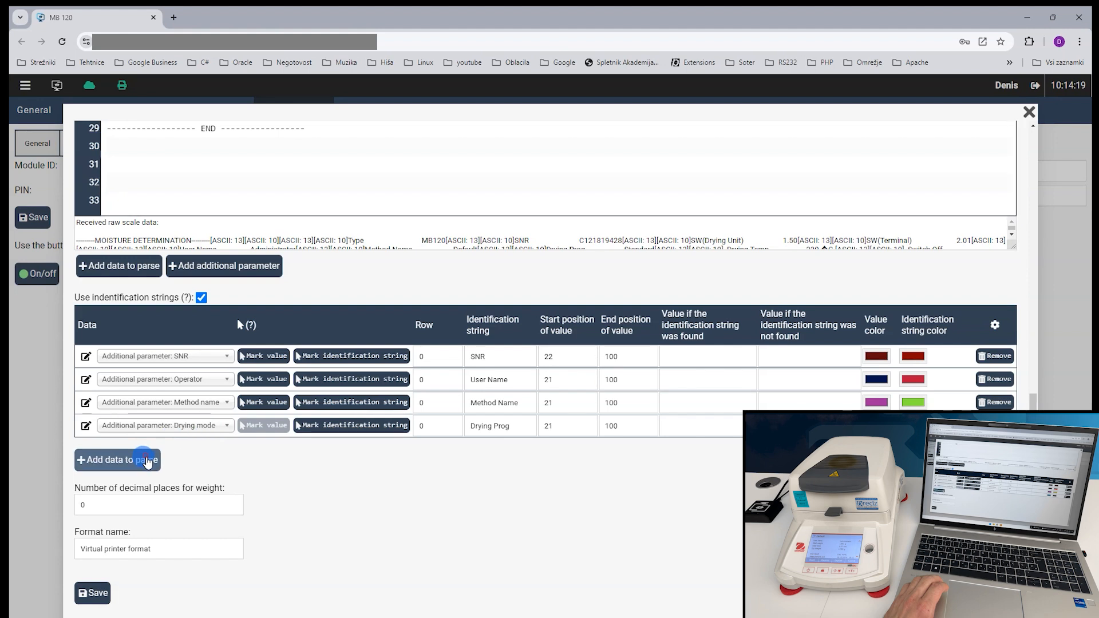
{"action": "left_click", "coordinate": [147, 458]}
{"action": "left_click", "coordinate": [195, 456]}
{"action": "type", "text": "dr"}
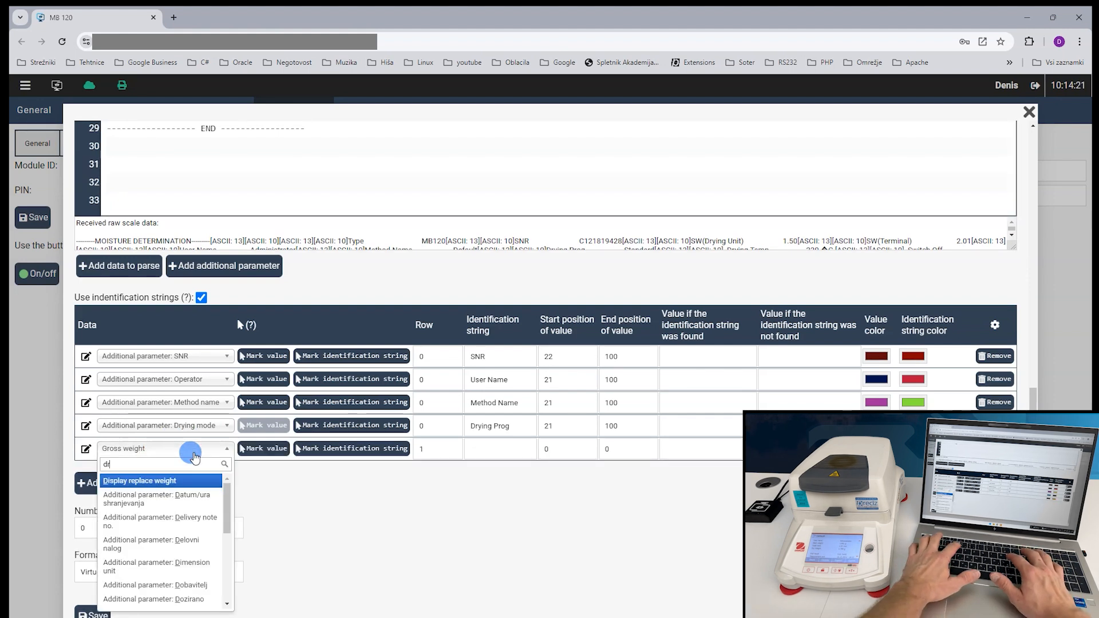
{"action": "type", "text": "ying"}
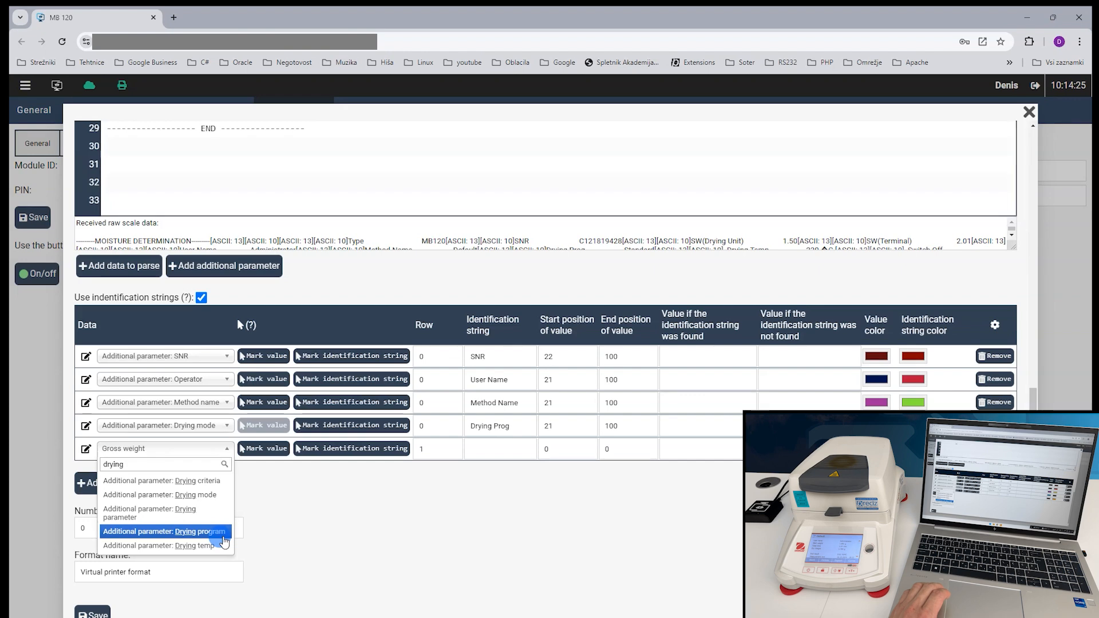
{"action": "left_click", "coordinate": [220, 547]}
Mark "Drying Temp" on line 11 as the identification string of the Drying temp parameter.
{"action": "scroll", "coordinate": [218, 550], "scroll_direction": "up", "scroll_amount": 5}
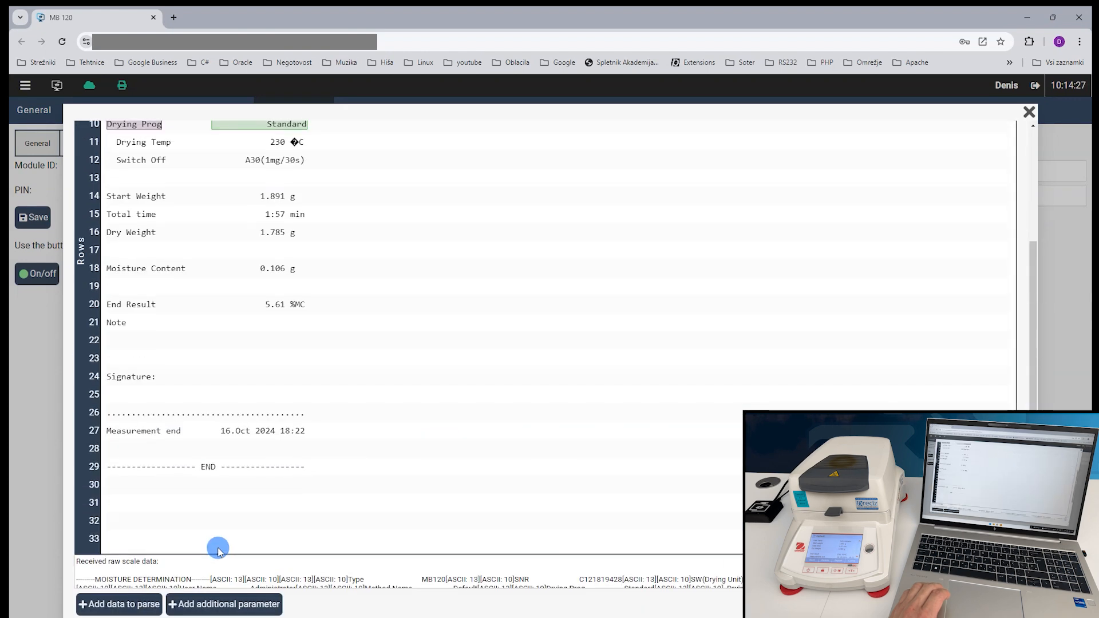
{"action": "scroll", "coordinate": [218, 550], "scroll_direction": "down", "scroll_amount": 4}
{"action": "left_click", "coordinate": [322, 564]}
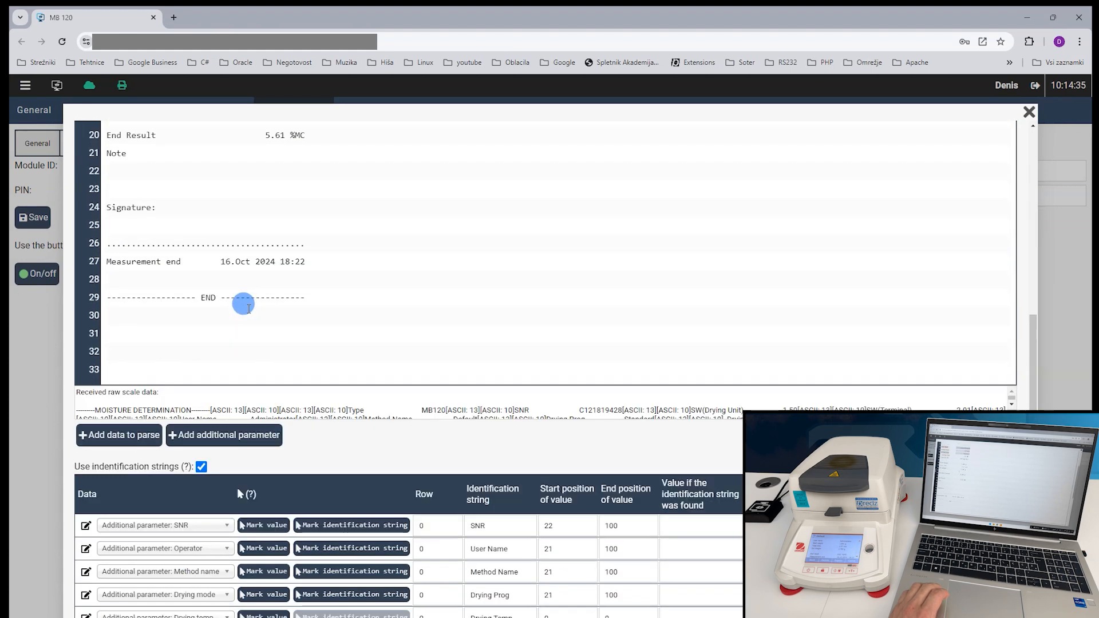
Mark the 230 °C reading on line 11, including its leading blank space and unit, as the Drying temp value.
{"action": "left_click", "coordinate": [279, 429]}
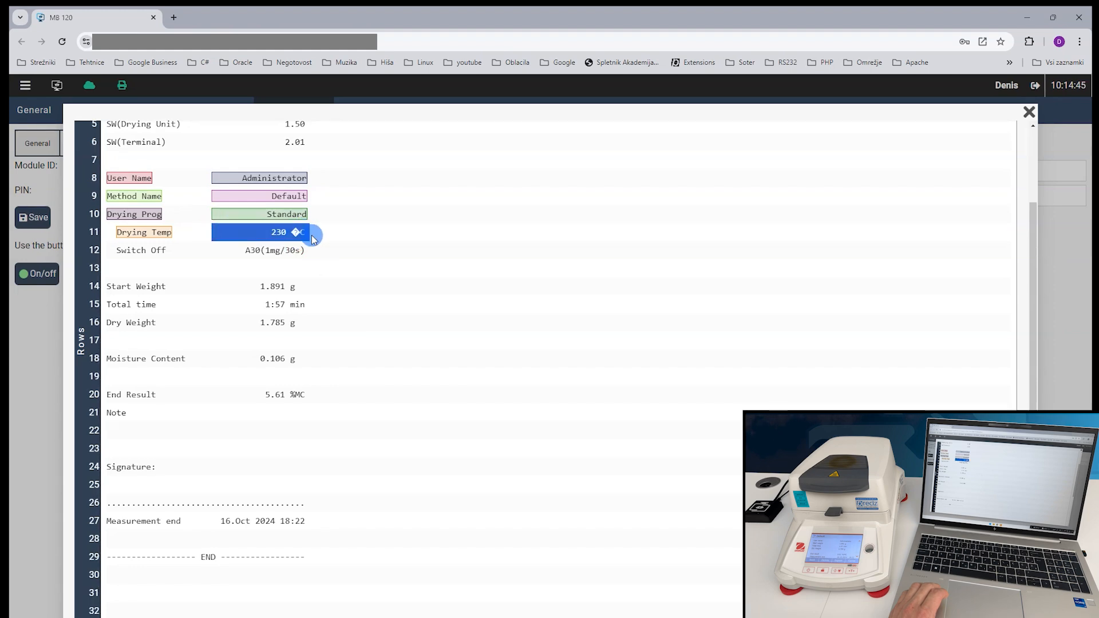
{"action": "scroll", "coordinate": [295, 252], "scroll_direction": "down", "scroll_amount": 7}
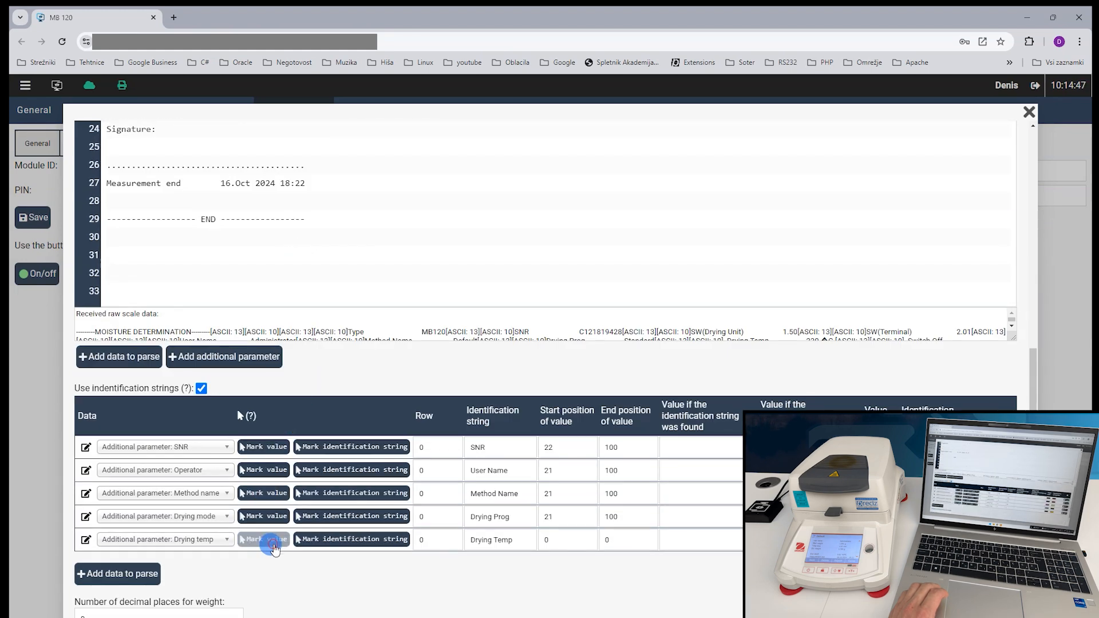
{"action": "scroll", "coordinate": [275, 461], "scroll_direction": "up", "scroll_amount": 5}
{"action": "scroll", "coordinate": [275, 461], "scroll_direction": "up", "scroll_amount": 2}
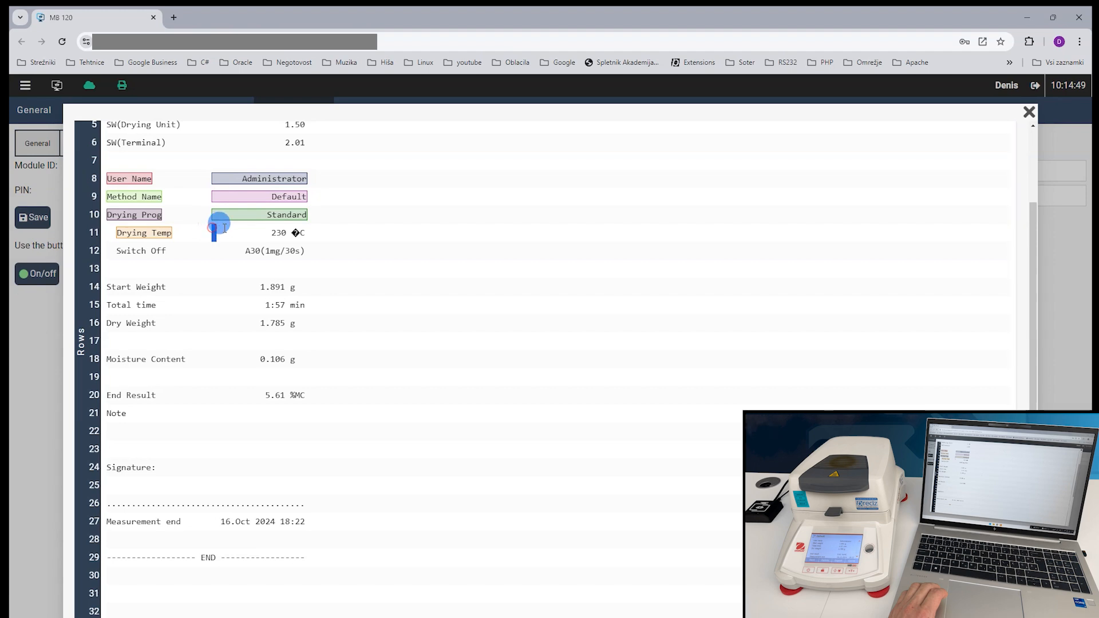
{"action": "scroll", "coordinate": [277, 237], "scroll_direction": "down", "scroll_amount": 6}
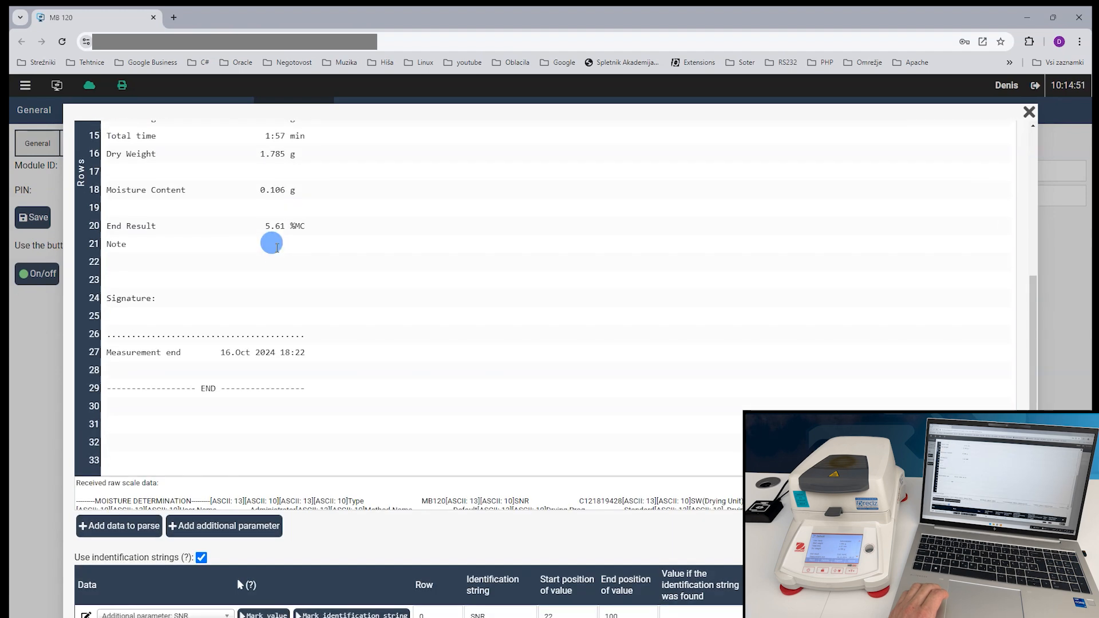
{"action": "scroll", "coordinate": [278, 286], "scroll_direction": "up", "scroll_amount": 4}
{"action": "scroll", "coordinate": [277, 283], "scroll_direction": "up", "scroll_amount": 3}
Add another data entry to parse and assign it the additional parameter Switch off.
{"action": "scroll", "coordinate": [277, 282], "scroll_direction": "down", "scroll_amount": 8}
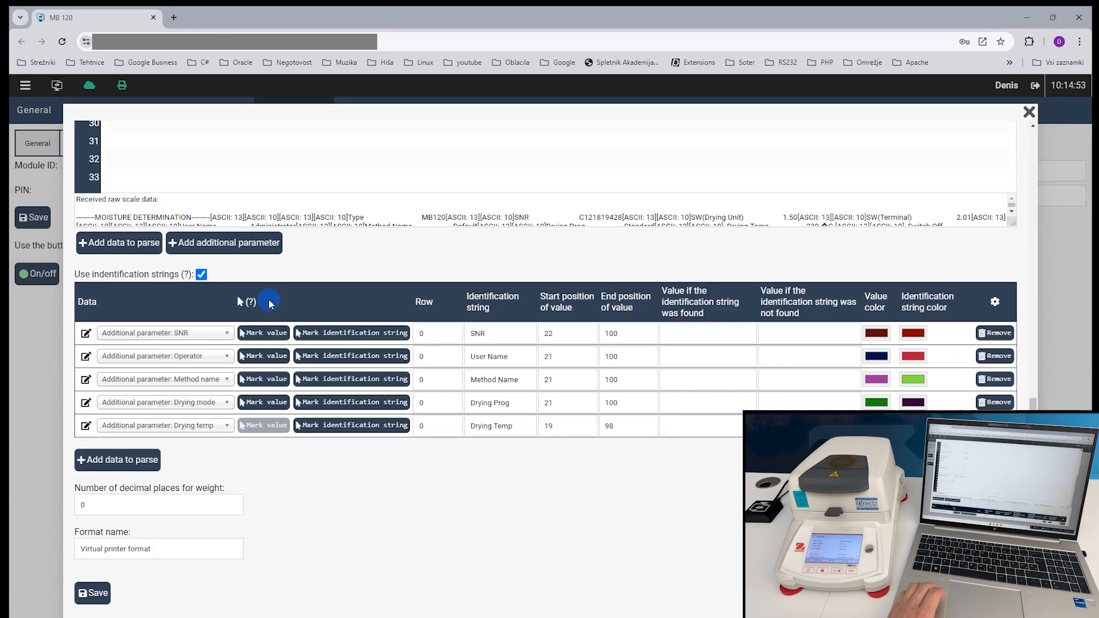
{"action": "left_click", "coordinate": [152, 456]}
{"action": "left_click", "coordinate": [167, 454]}
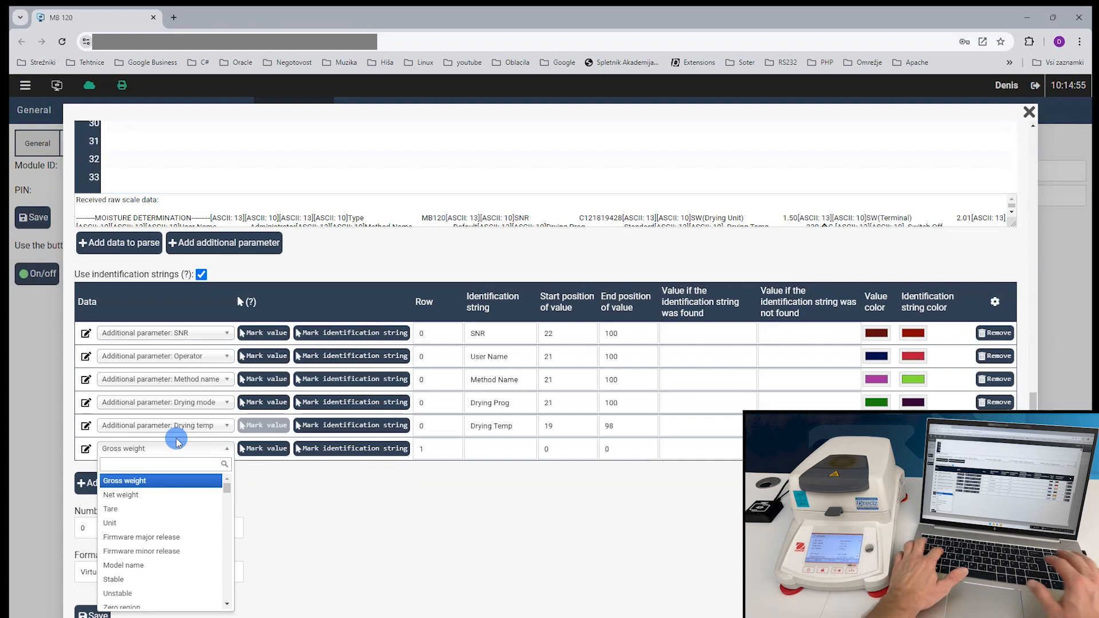
{"action": "type", "text": "switch"}
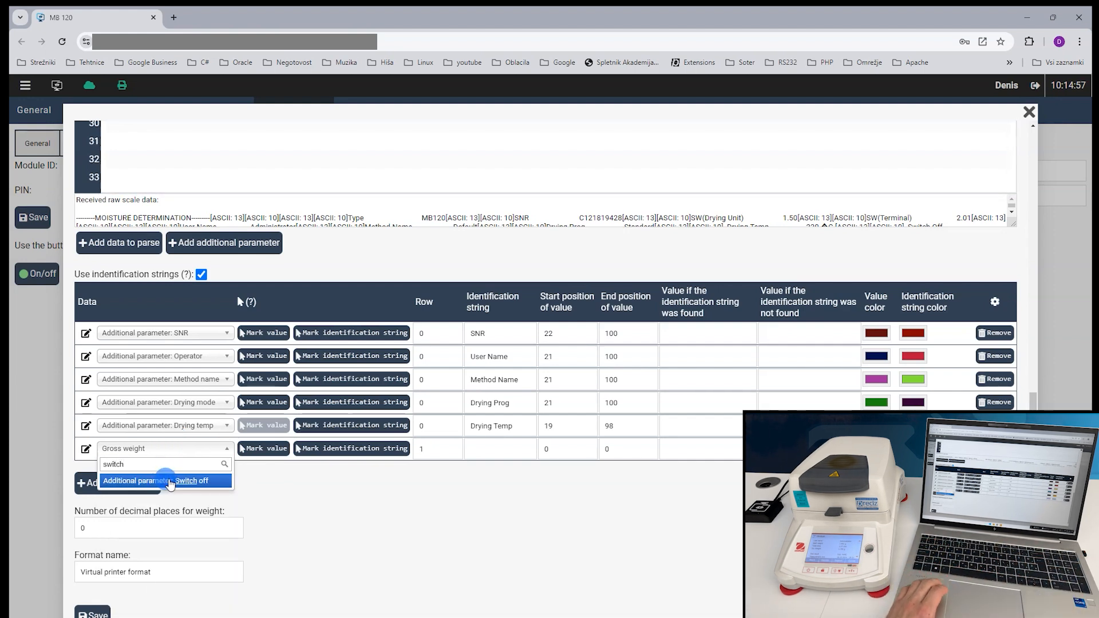
{"action": "left_click", "coordinate": [172, 480]}
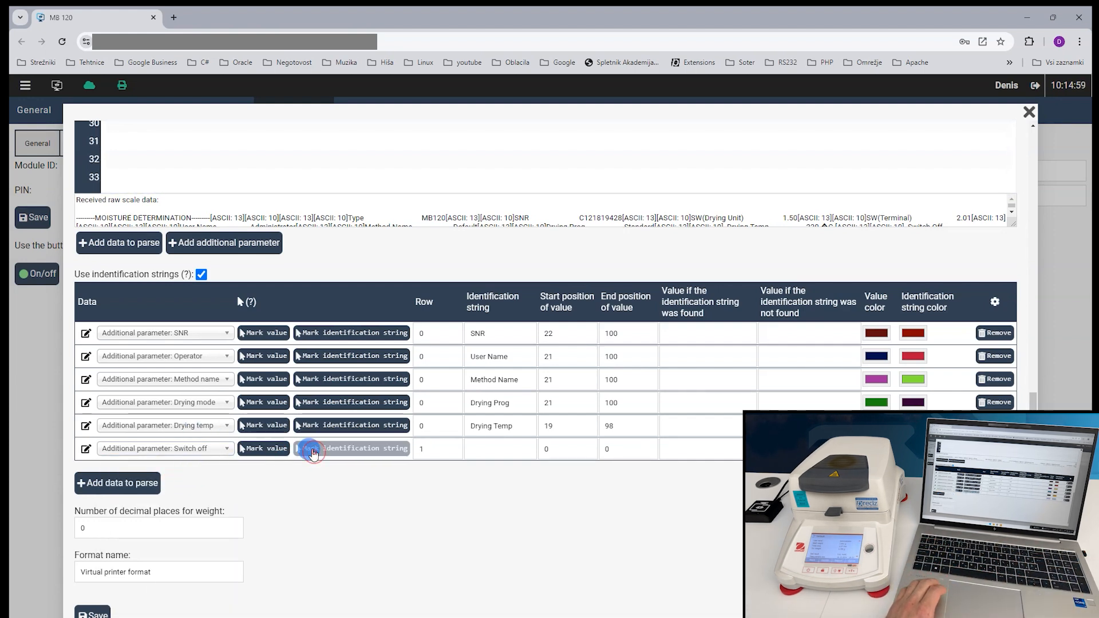
For Switch off, mark "Switch Off" on line 12 as the identification string and "A30(1mg/30s)" with its leading blank space as the value.
{"action": "left_click", "coordinate": [310, 449]}
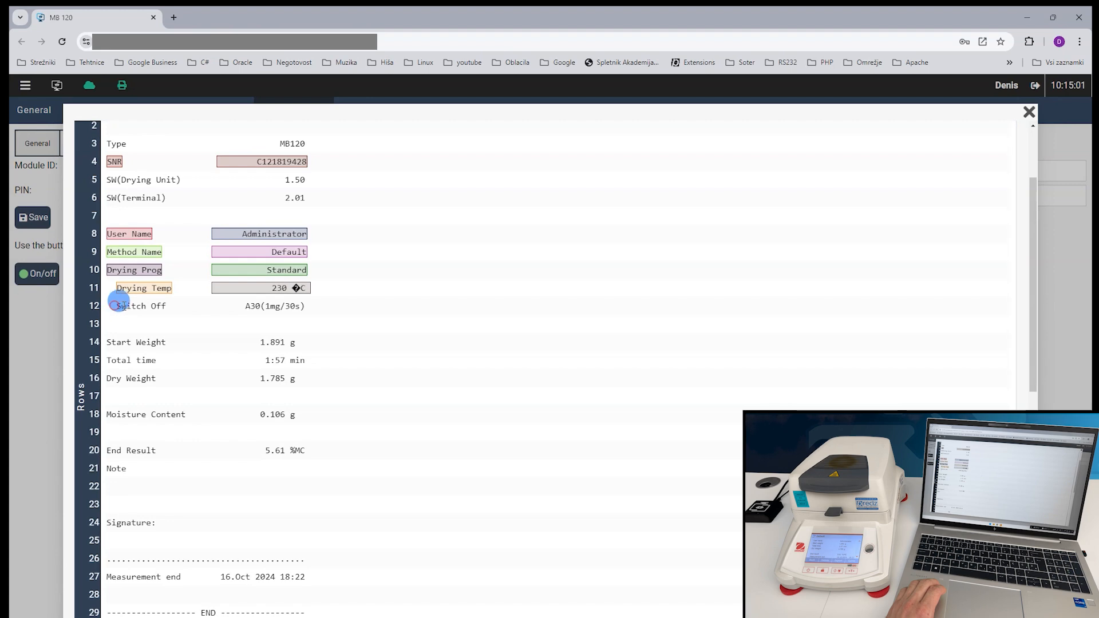
{"action": "scroll", "coordinate": [253, 361], "scroll_direction": "down", "scroll_amount": 9}
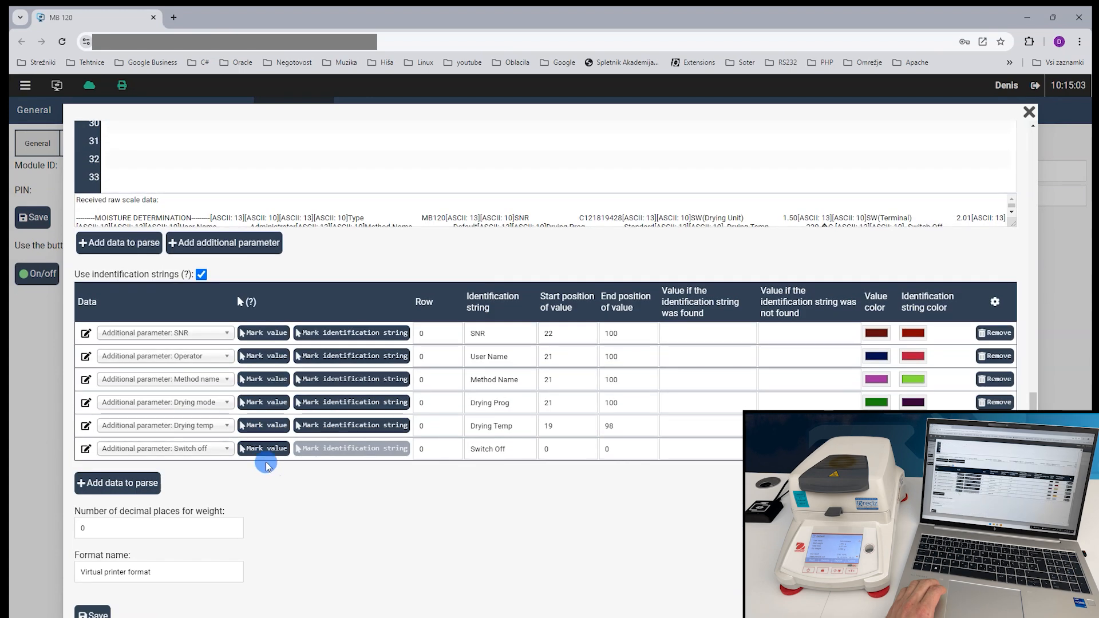
{"action": "left_click", "coordinate": [265, 450]}
{"action": "scroll", "coordinate": [265, 440], "scroll_direction": "up", "scroll_amount": 6}
{"action": "scroll", "coordinate": [204, 232], "scroll_direction": "up", "scroll_amount": 2}
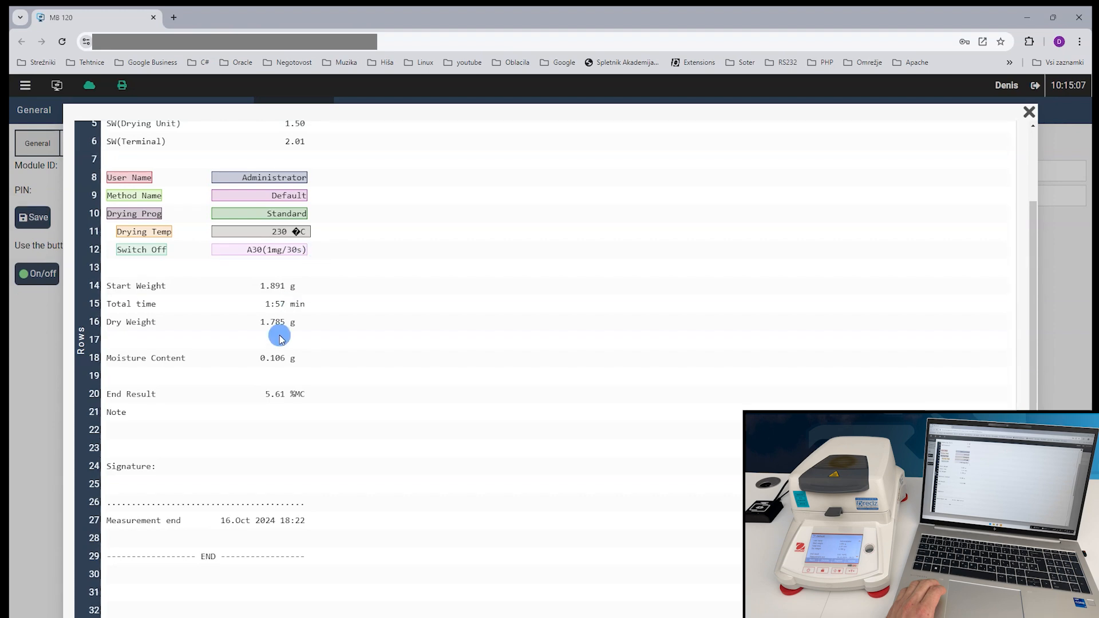
Add another data entry to parse and assign it the additional parameter Start weight.
{"action": "scroll", "coordinate": [280, 338], "scroll_direction": "down", "scroll_amount": 8}
{"action": "left_click", "coordinate": [151, 483]}
{"action": "left_click", "coordinate": [169, 473]}
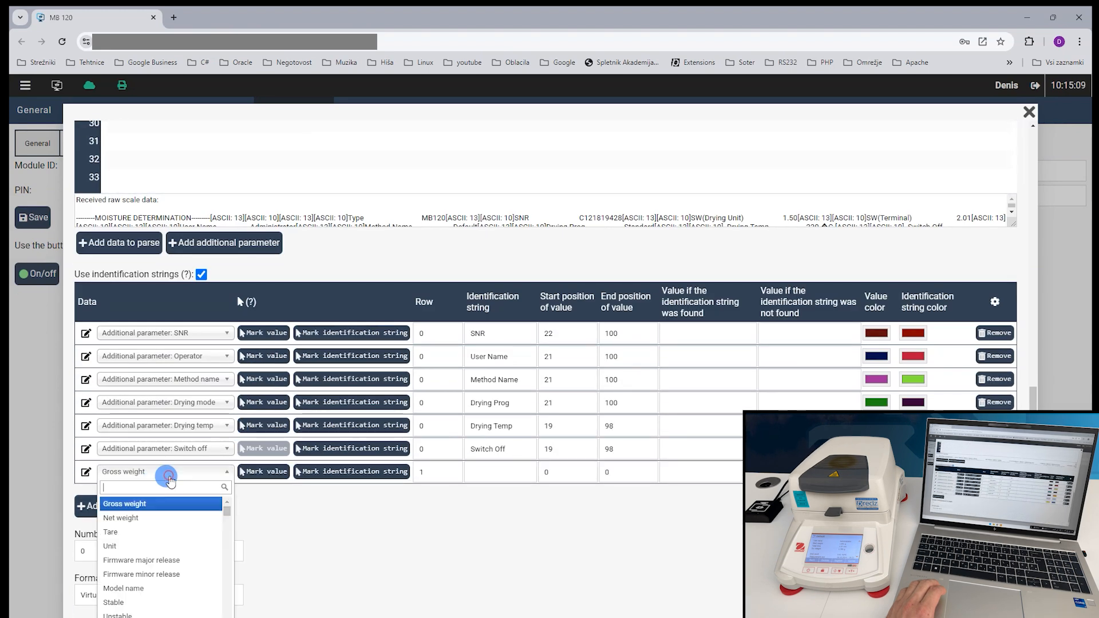
{"action": "type", "text": "start"}
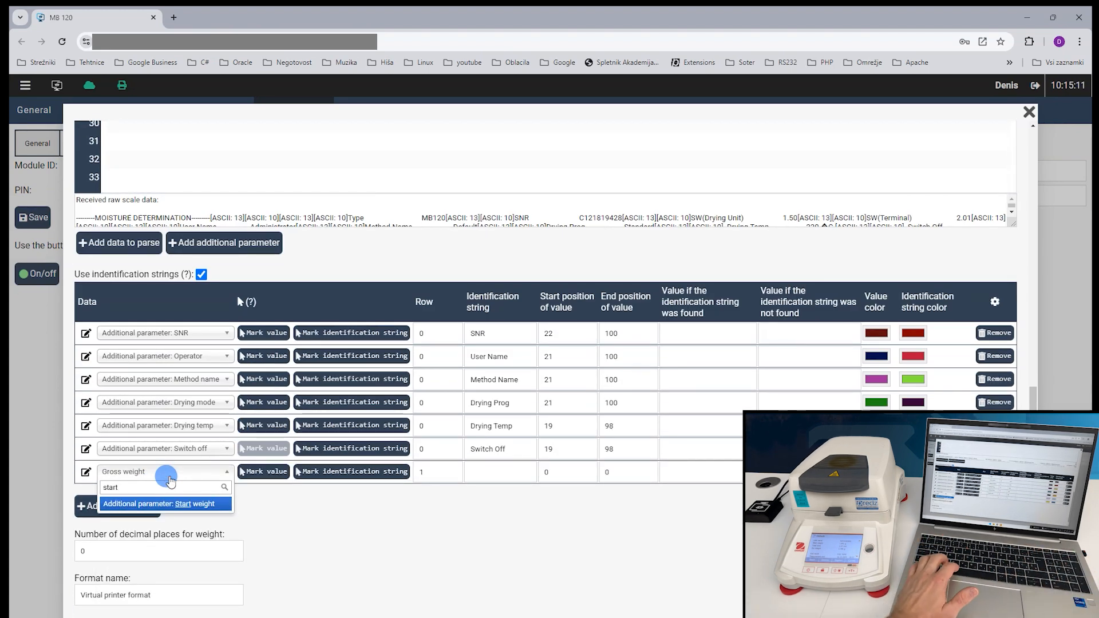
{"action": "left_click", "coordinate": [166, 503]}
For Start weight, mark "Start Weight" on line 14 as the identification string and 1.891 with leading blank space, without the unit, as the value.
{"action": "left_click", "coordinate": [311, 475]}
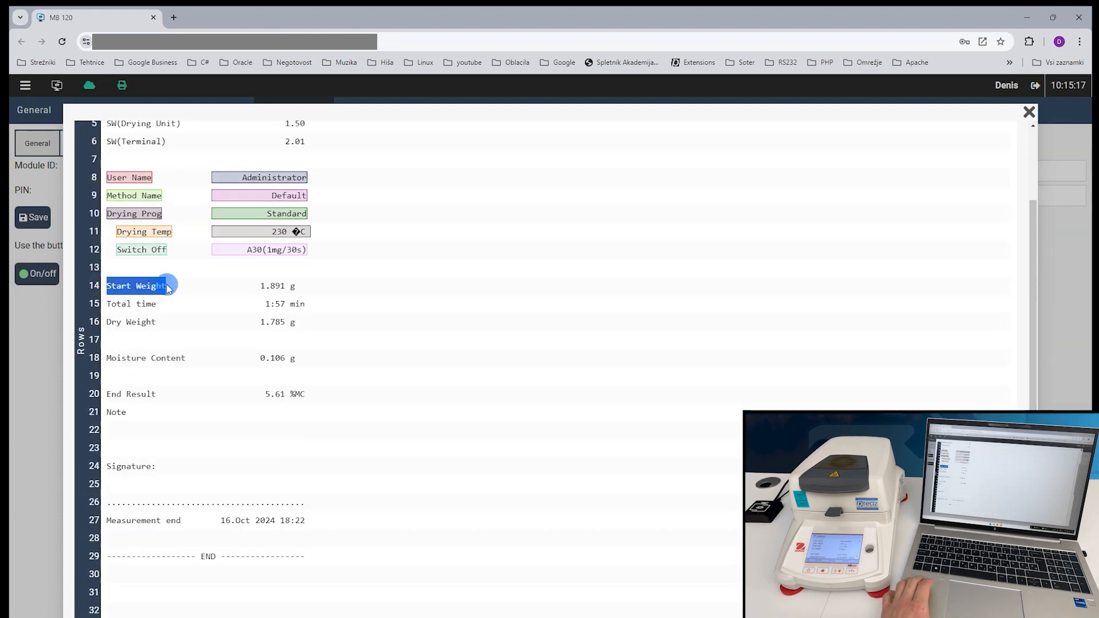
{"action": "left_click", "coordinate": [257, 528]}
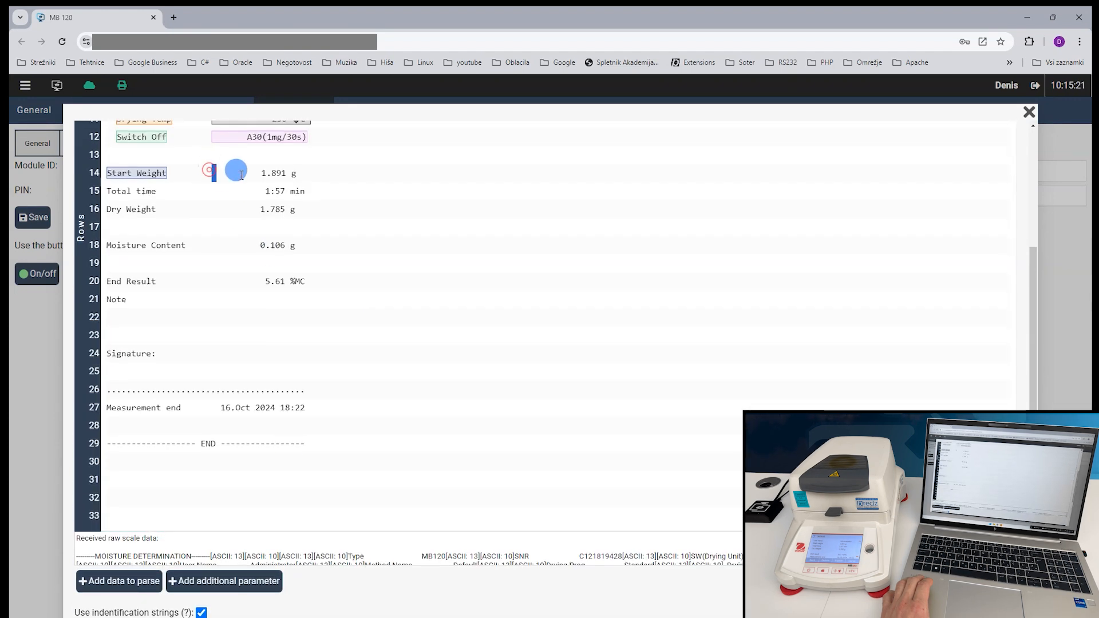
{"action": "left_click_drag", "start_coordinate": [242, 175], "coordinate": [289, 174]}
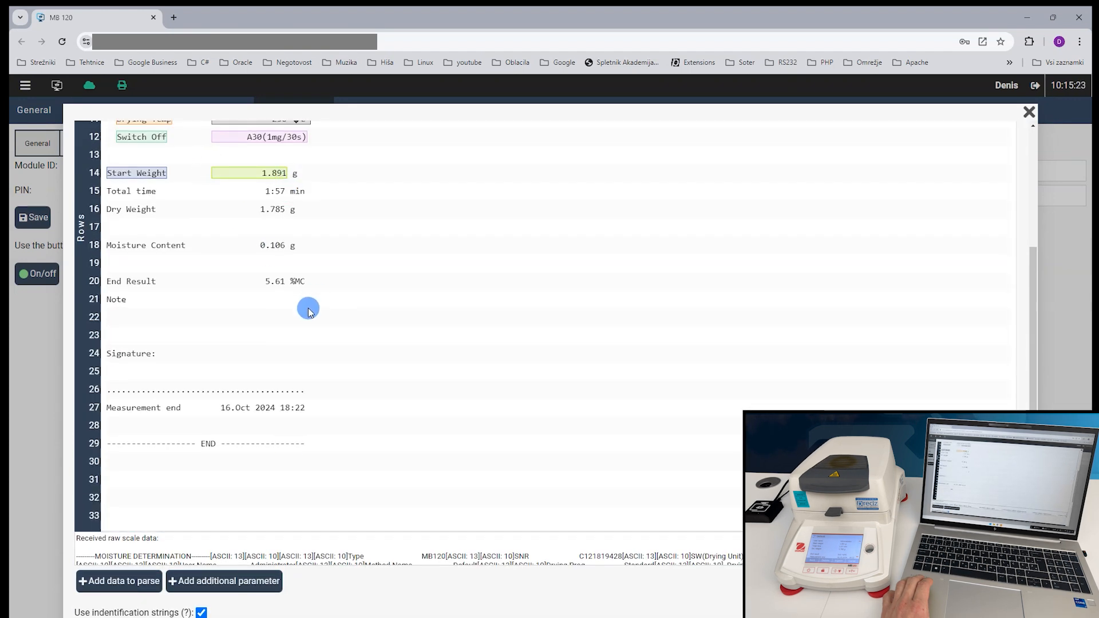
Add another data entry to parse and assign it the built-in Unit data type.
{"action": "left_click", "coordinate": [148, 457]}
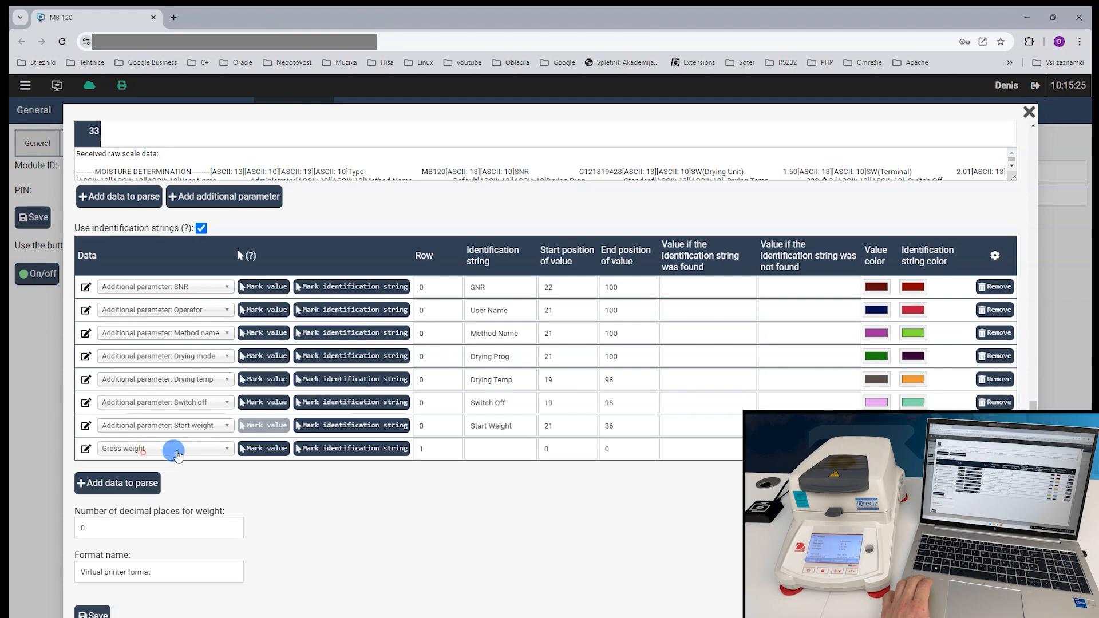
{"action": "left_click", "coordinate": [177, 452]}
{"action": "type", "text": "unit"}
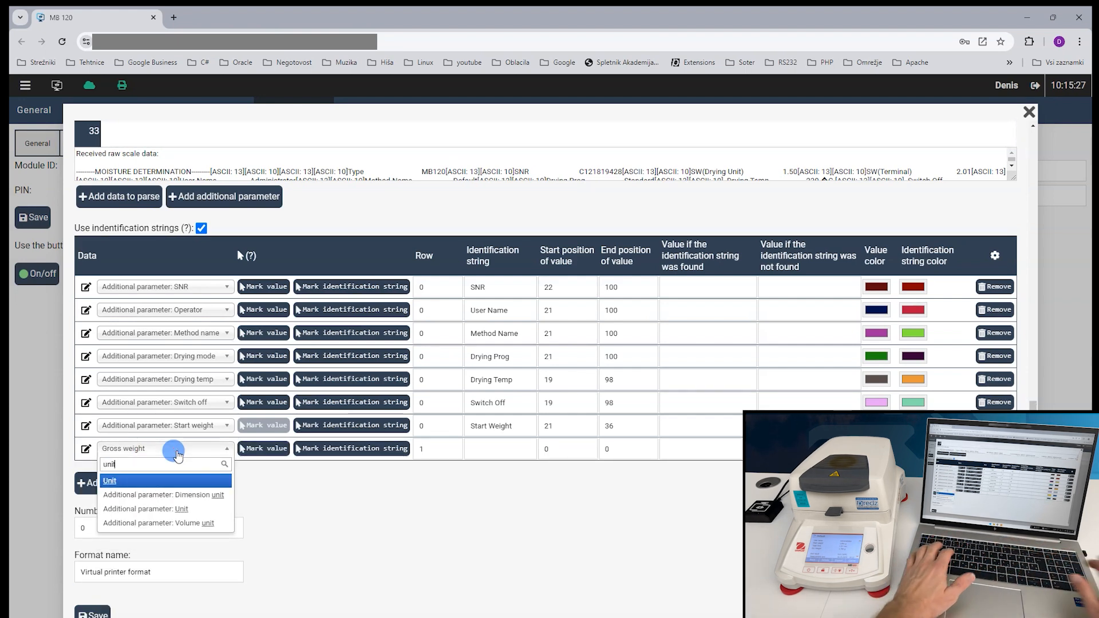
{"action": "left_click", "coordinate": [169, 483]}
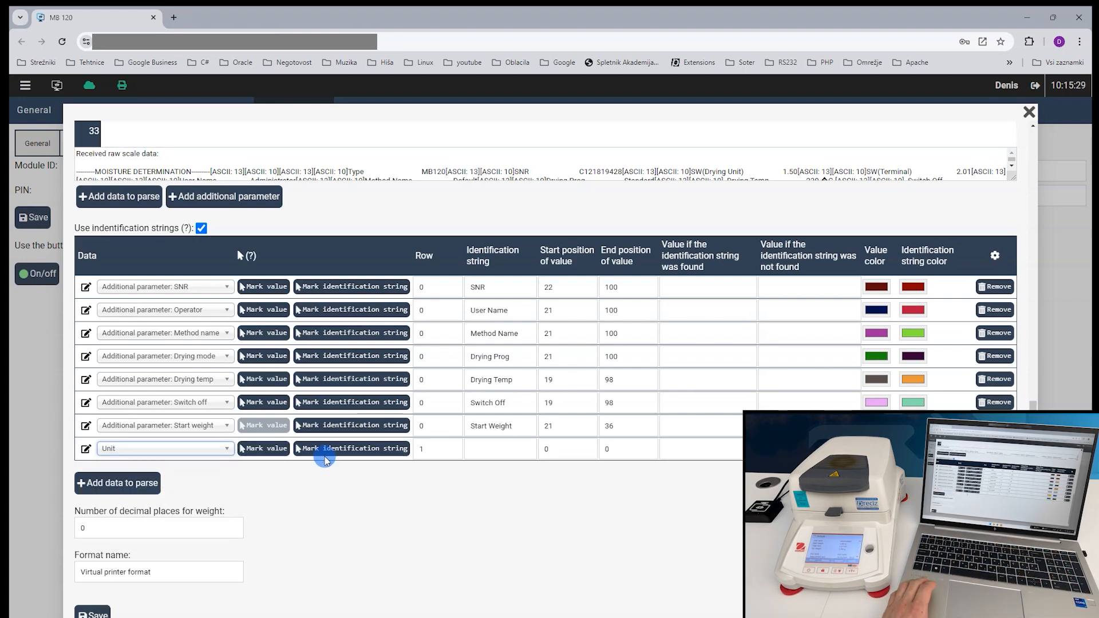
For Unit, mark "Start Weight" on line 14 as the identification string and the "g" with its surrounding blank space as the value.
{"action": "left_click", "coordinate": [325, 458]}
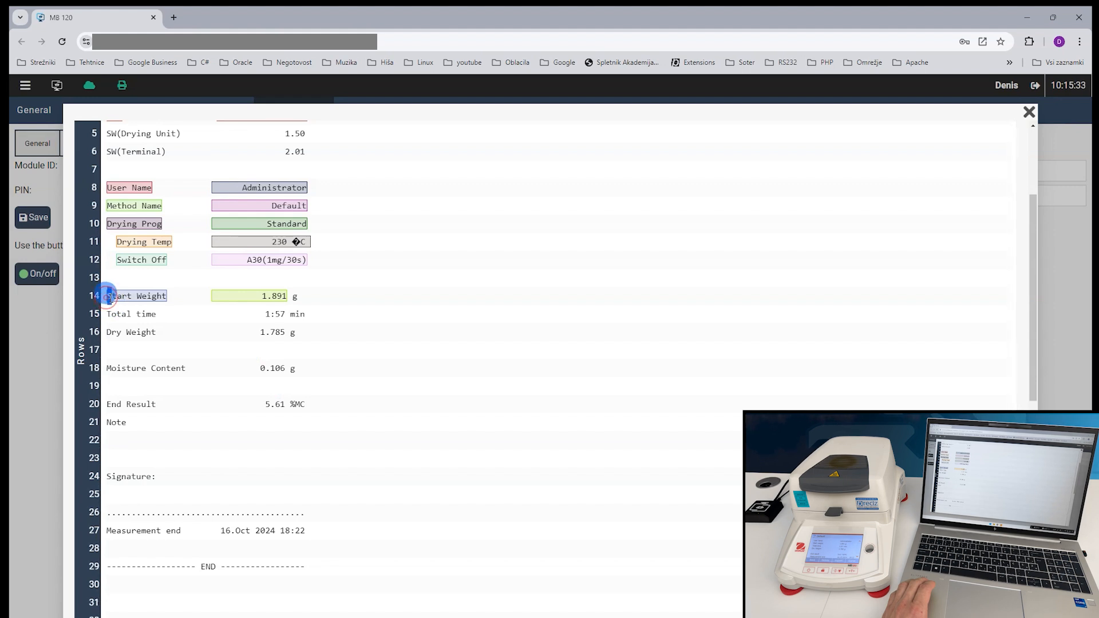
{"action": "left_click", "coordinate": [109, 296]}
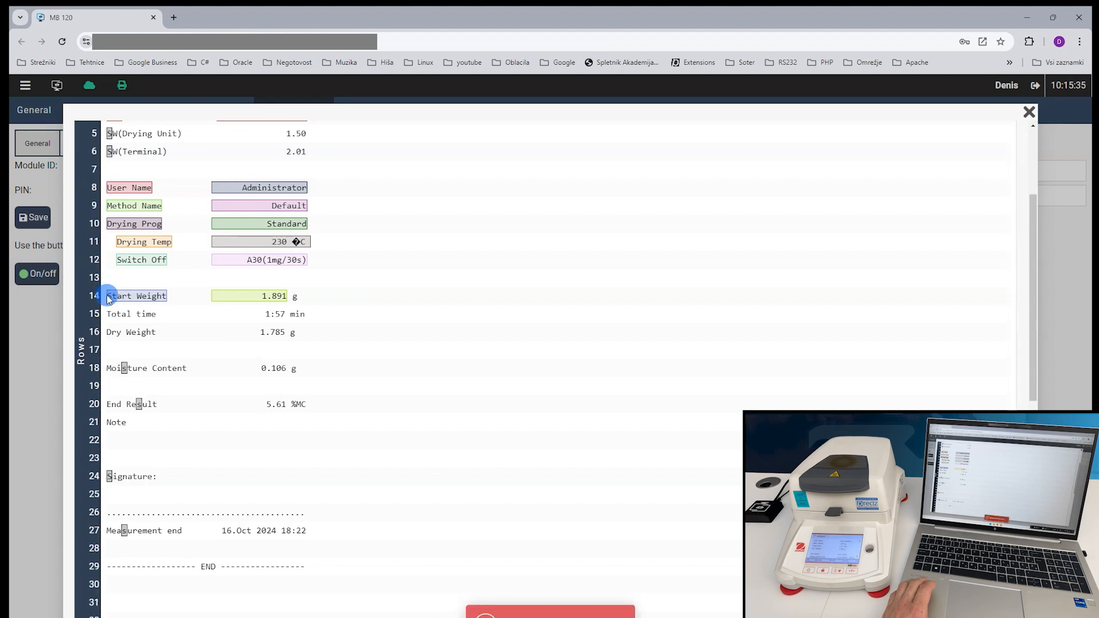
{"action": "left_click_drag", "start_coordinate": [107, 296], "coordinate": [170, 296]}
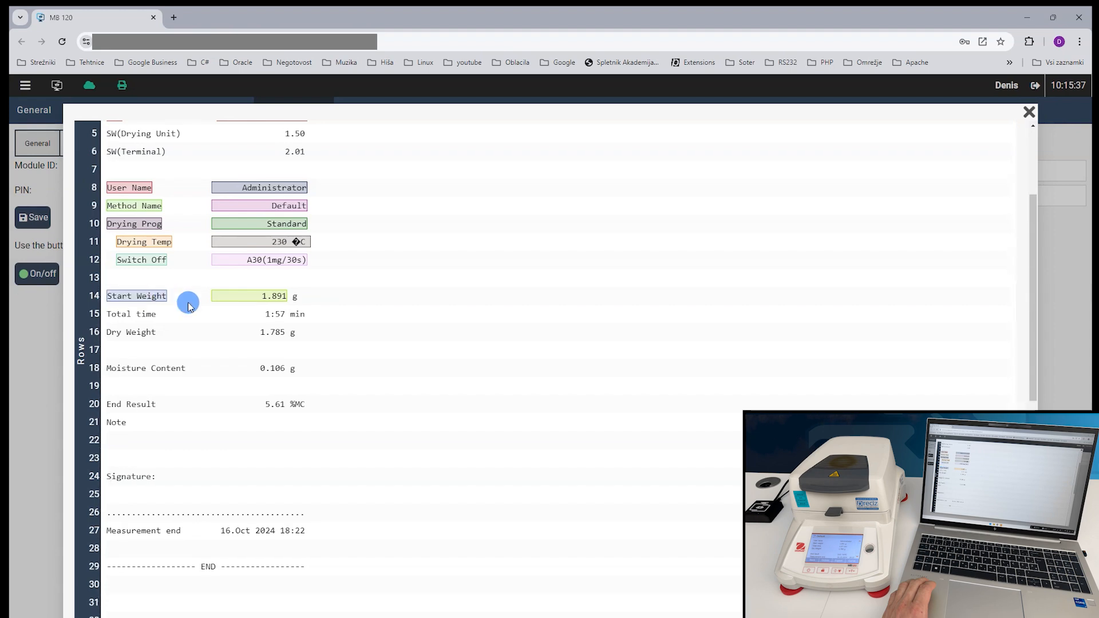
{"action": "scroll", "coordinate": [206, 380], "scroll_direction": "down", "scroll_amount": 9}
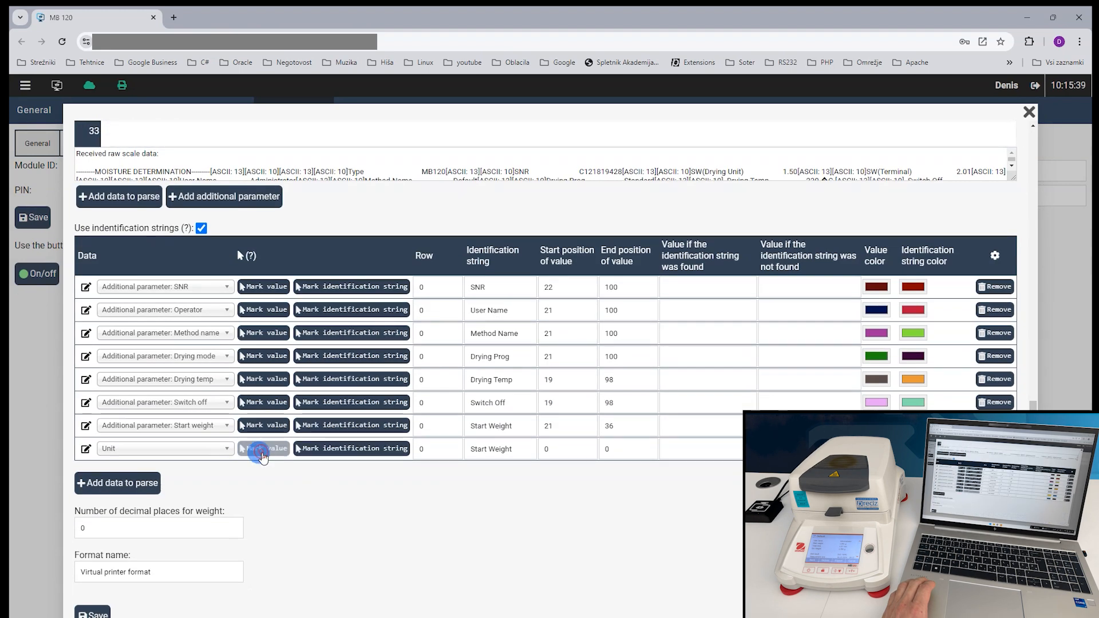
{"action": "scroll", "coordinate": [308, 434], "scroll_direction": "up", "scroll_amount": 2}
{"action": "left_click", "coordinate": [308, 433]}
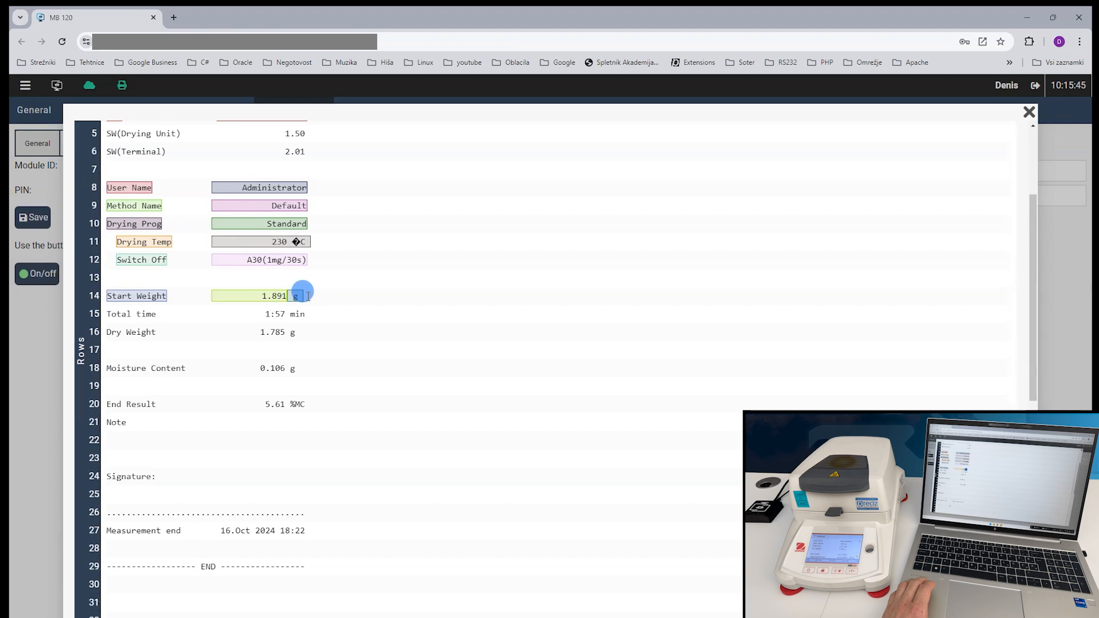
{"action": "scroll", "coordinate": [318, 330], "scroll_direction": "down", "scroll_amount": 7}
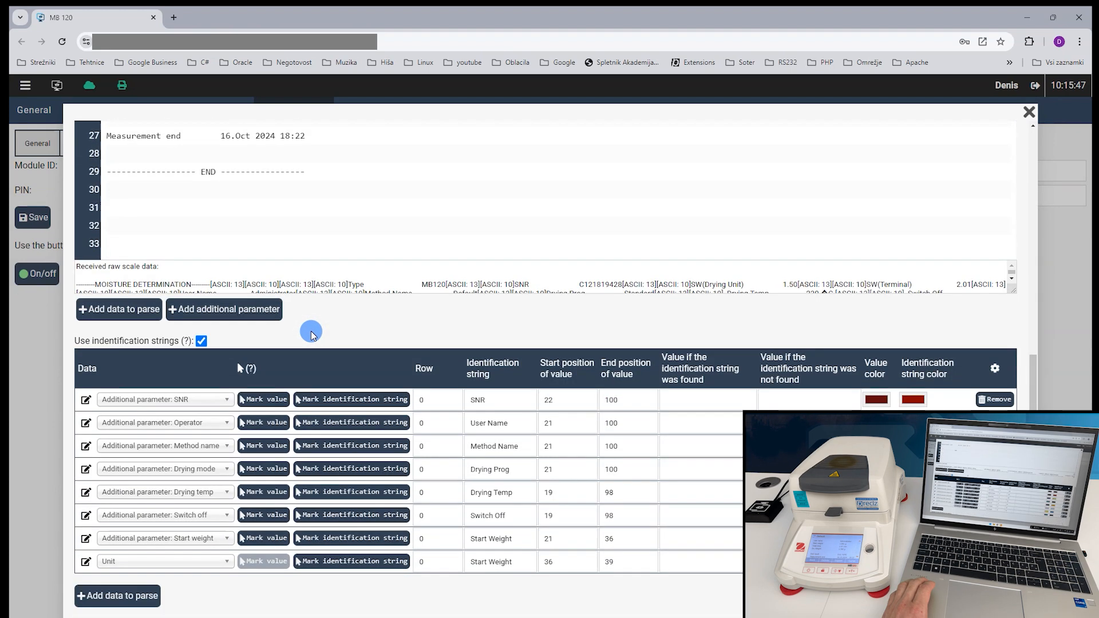
{"action": "scroll", "coordinate": [311, 337], "scroll_direction": "up", "scroll_amount": 6}
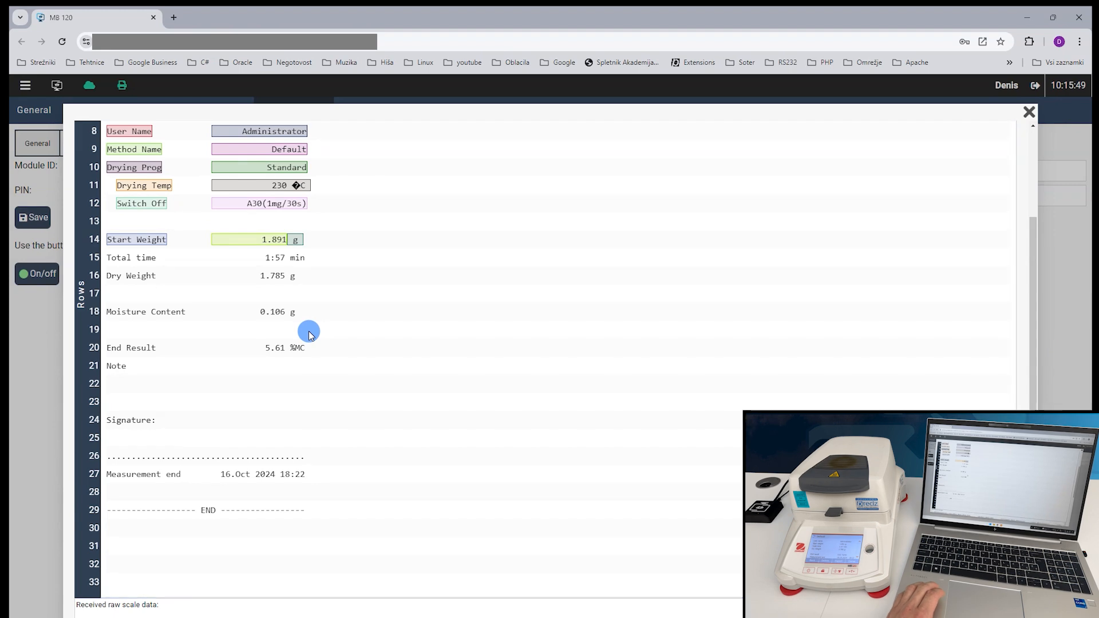
Add a Gross weight entry, marking "Start Weight" on line 14 as the identification string and 1.891 with leading blank space as the value.
{"action": "scroll", "coordinate": [310, 335], "scroll_direction": "down", "scroll_amount": 6}
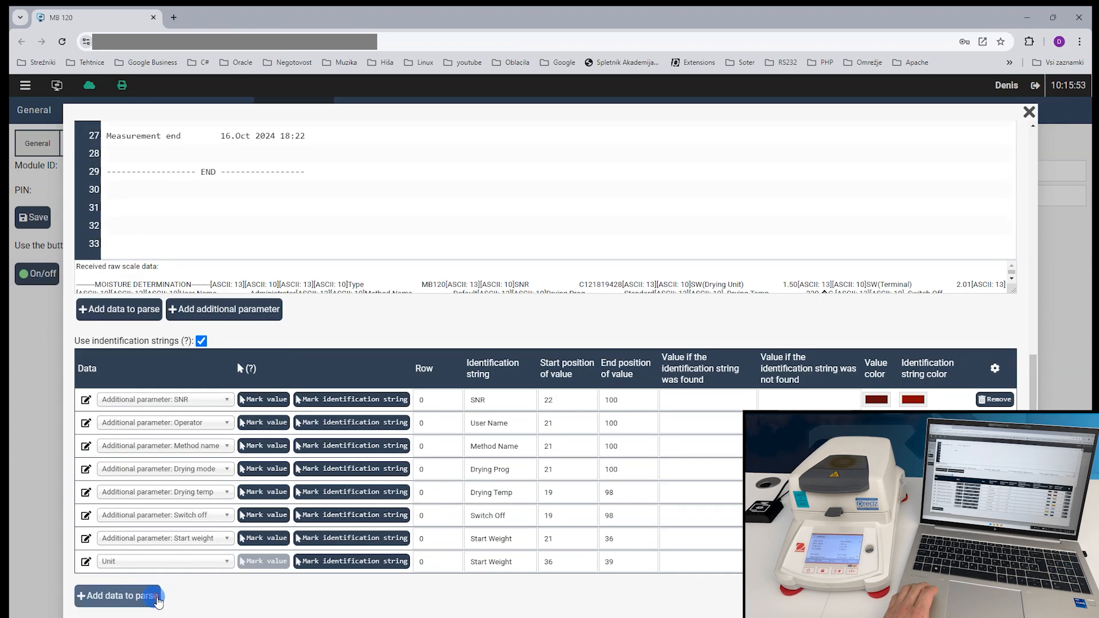
{"action": "left_click", "coordinate": [158, 596]}
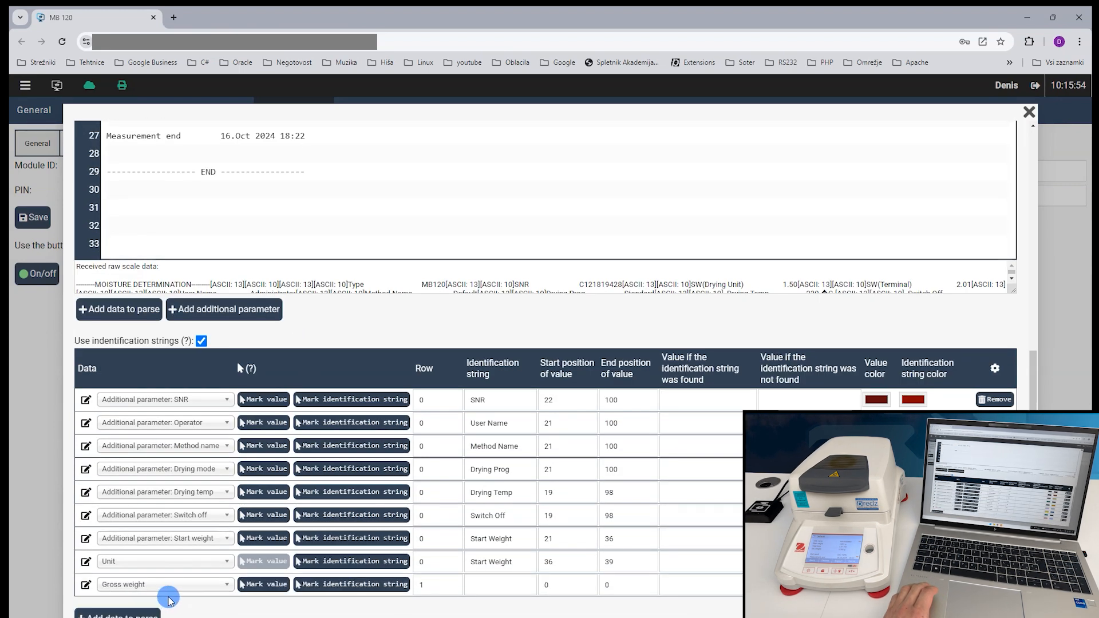
{"action": "left_click", "coordinate": [336, 592]}
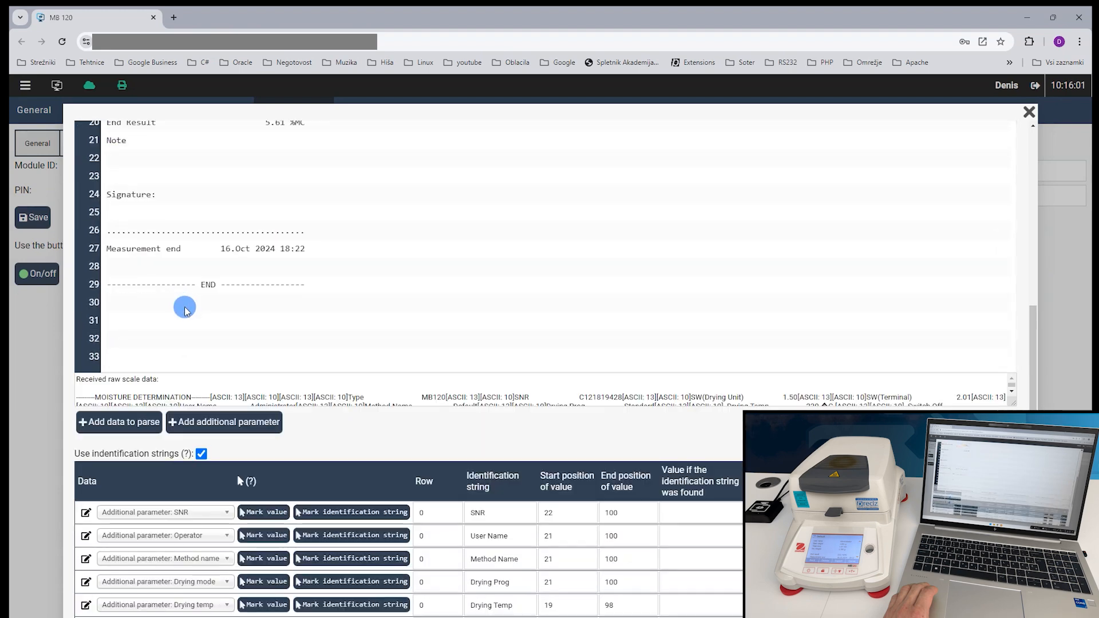
{"action": "left_click", "coordinate": [283, 463]}
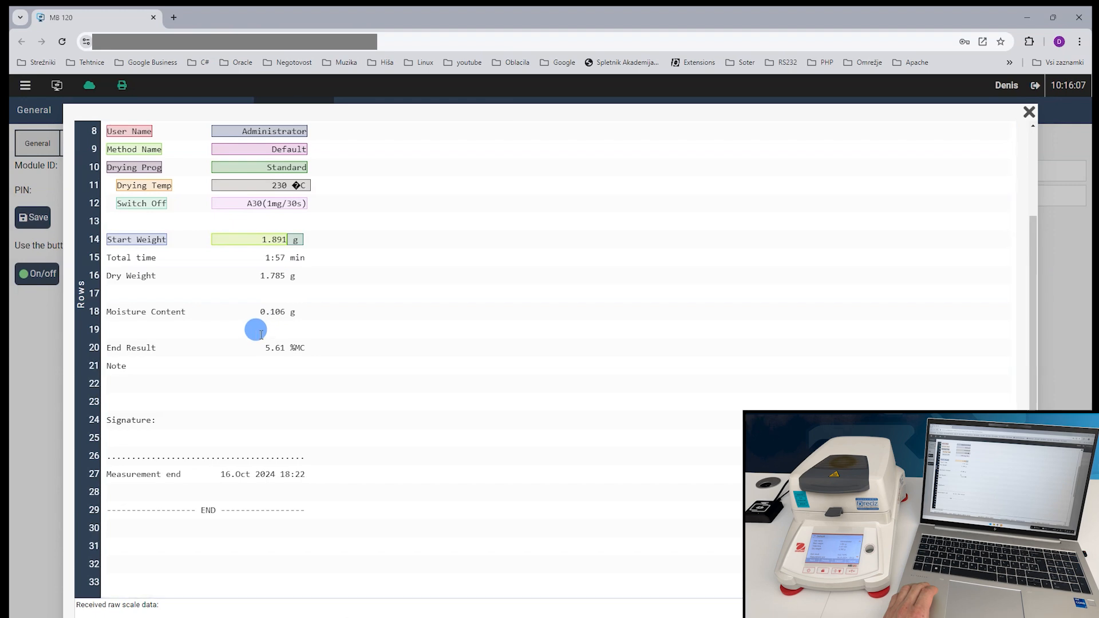
Add another data entry to parse and assign it the additional parameter Total time.
{"action": "scroll", "coordinate": [257, 329], "scroll_direction": "down", "scroll_amount": 10}
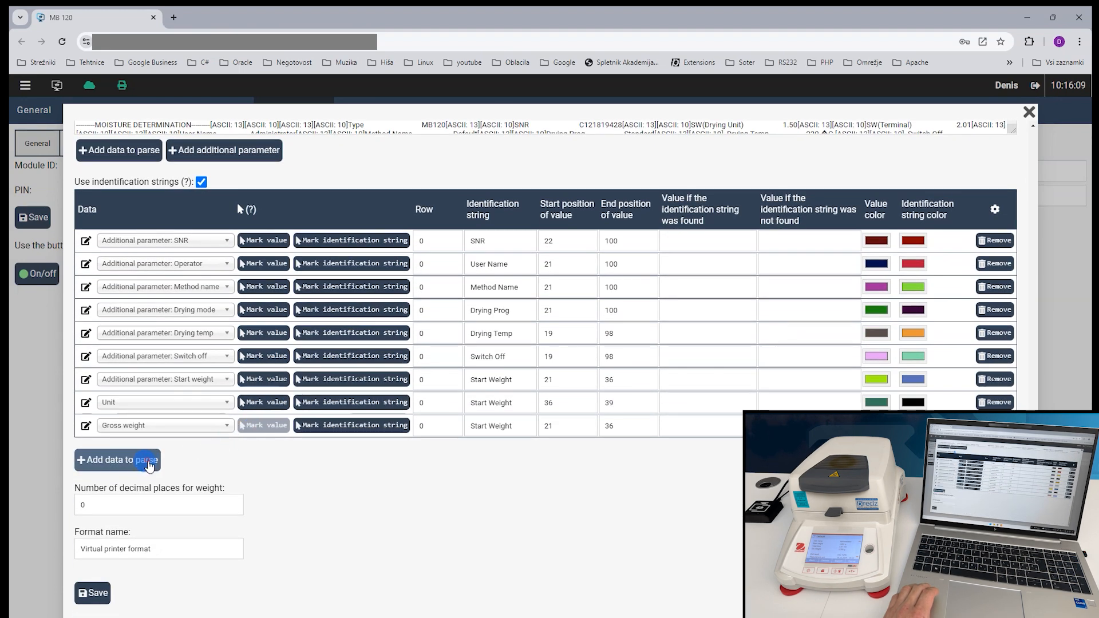
{"action": "left_click", "coordinate": [152, 456]}
{"action": "scroll", "coordinate": [157, 451], "scroll_direction": "up", "scroll_amount": 10}
{"action": "scroll", "coordinate": [163, 457], "scroll_direction": "down", "scroll_amount": 10}
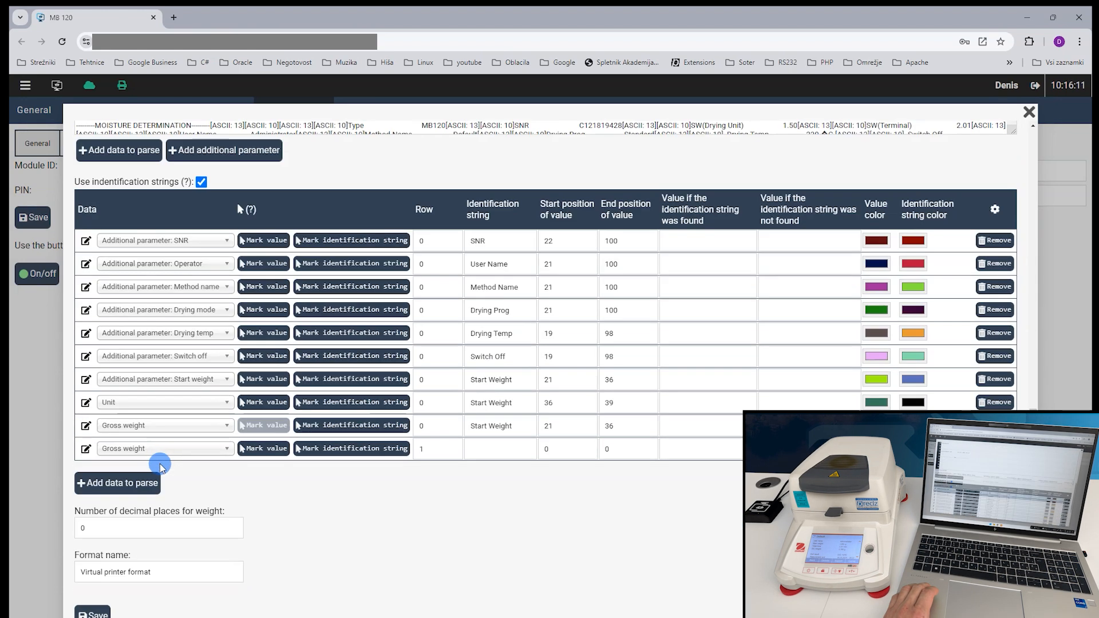
{"action": "left_click", "coordinate": [179, 451]}
{"action": "type", "text": "tot"}
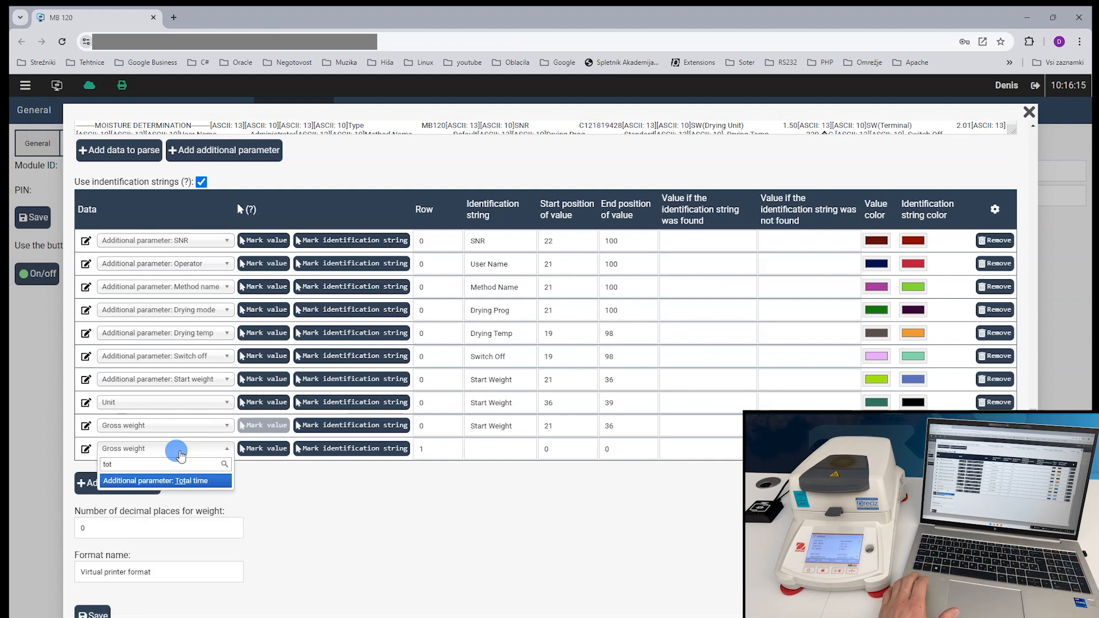
{"action": "left_click", "coordinate": [201, 480]}
For Total time, mark "Total time" on line 15 as the identification string and "1:57 min" with its leading blank space as the value.
{"action": "left_click", "coordinate": [353, 458]}
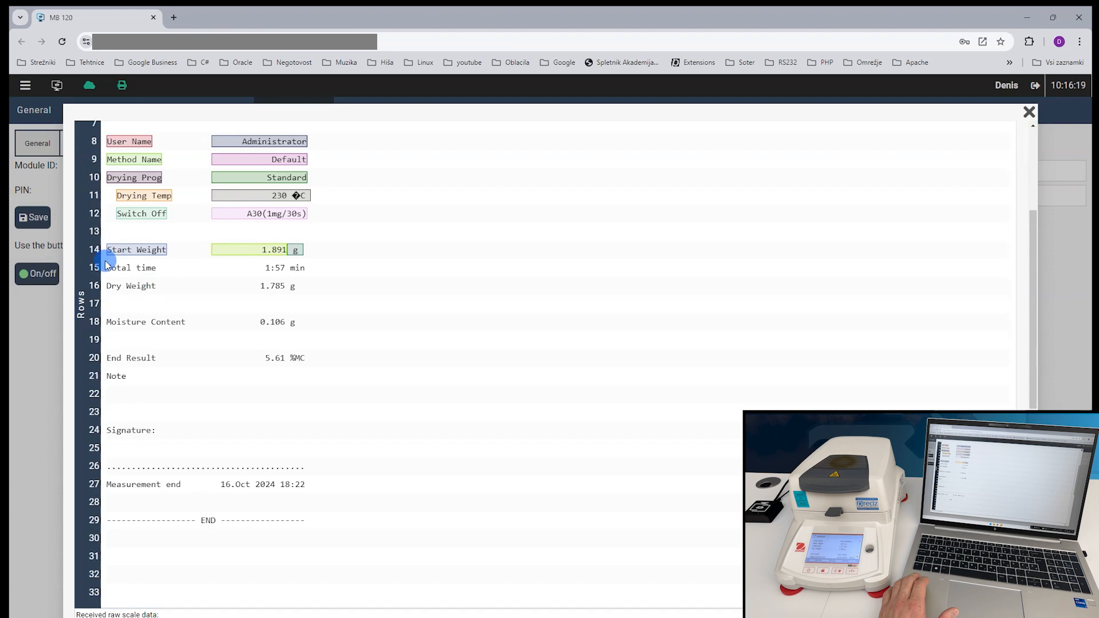
{"action": "left_click_drag", "start_coordinate": [105, 267], "coordinate": [156, 267]}
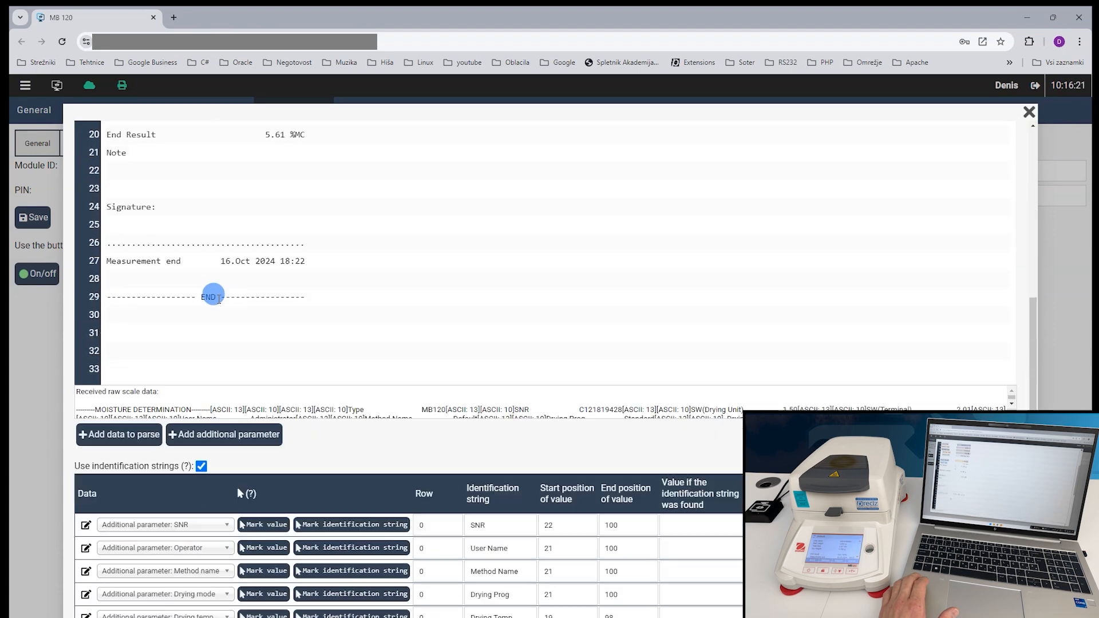
{"action": "left_click", "coordinate": [262, 505]}
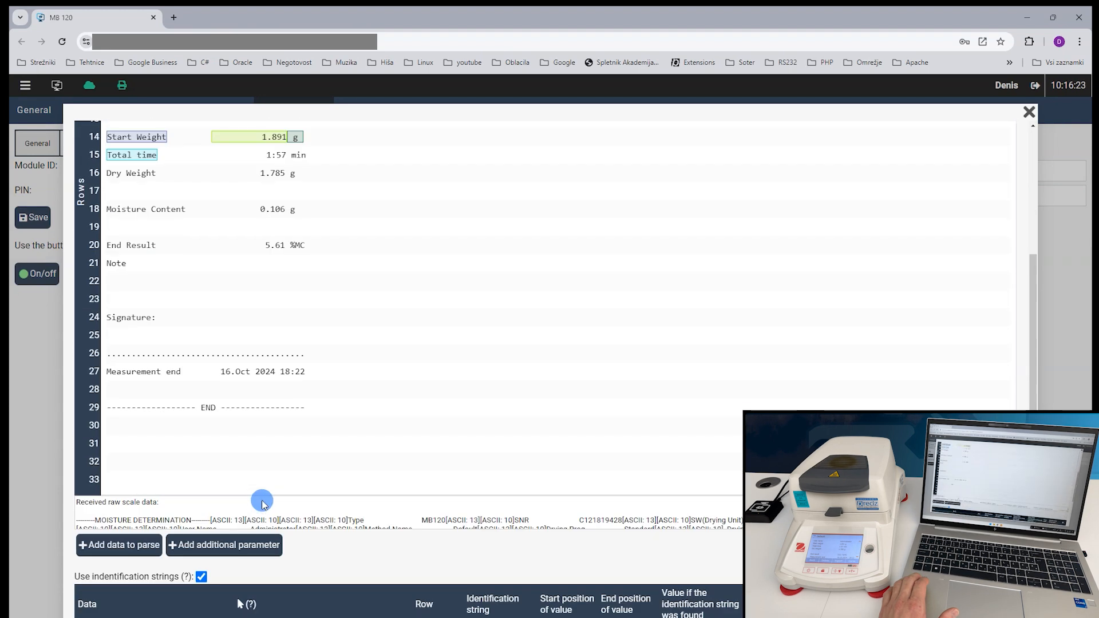
{"action": "left_click_drag", "start_coordinate": [211, 435], "coordinate": [310, 437]}
Add another data entry to parse and assign it the additional parameter Dry weight.
{"action": "scroll", "coordinate": [313, 438], "scroll_direction": "down", "scroll_amount": 3}
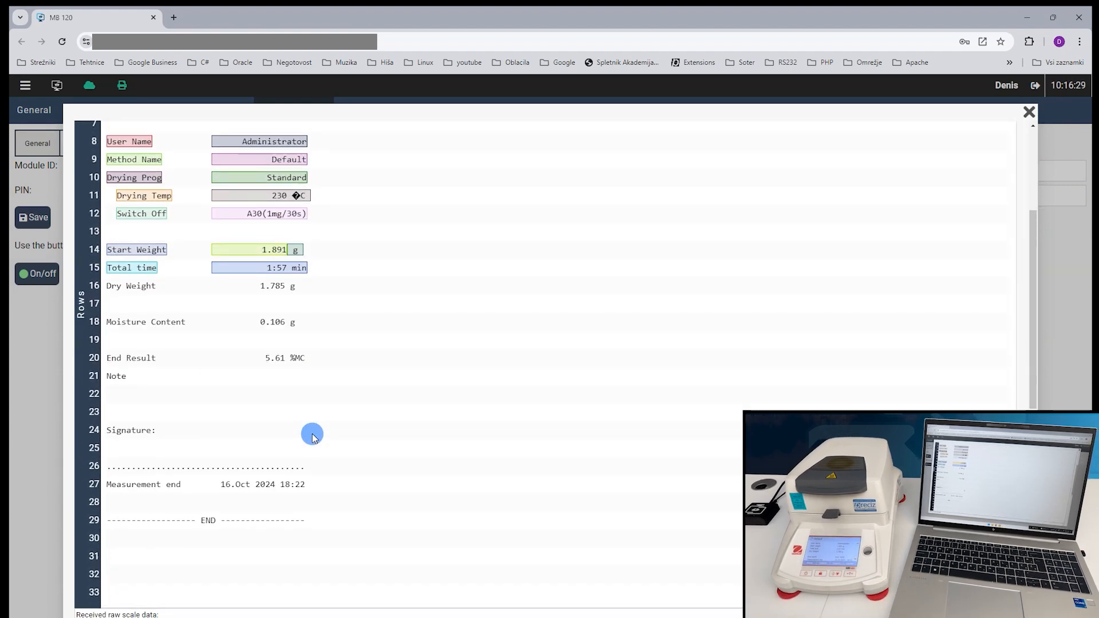
{"action": "scroll", "coordinate": [312, 438], "scroll_direction": "down", "scroll_amount": 1}
{"action": "scroll", "coordinate": [313, 438], "scroll_direction": "down", "scroll_amount": 8}
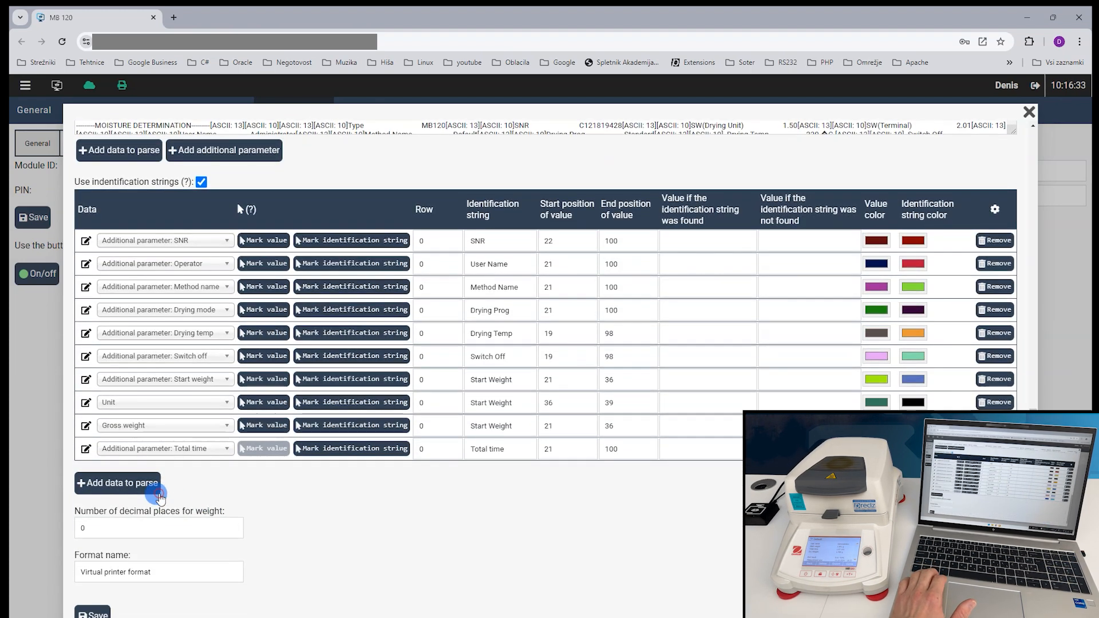
{"action": "left_click", "coordinate": [150, 487]}
{"action": "left_click", "coordinate": [205, 472]}
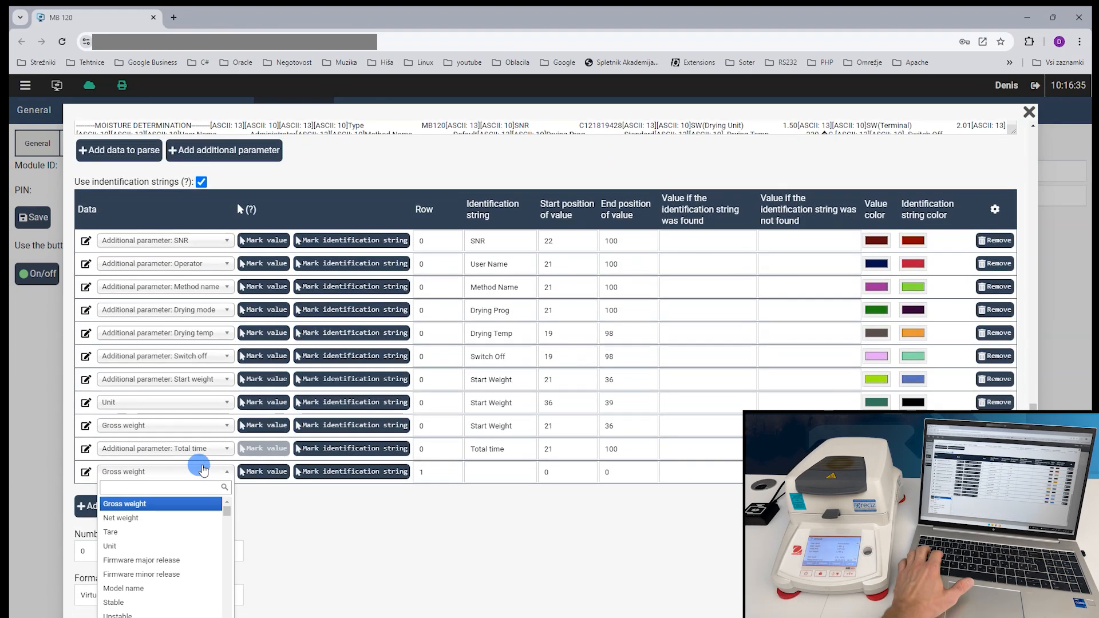
{"action": "type", "text": "dry"}
{"action": "left_click", "coordinate": [209, 506]}
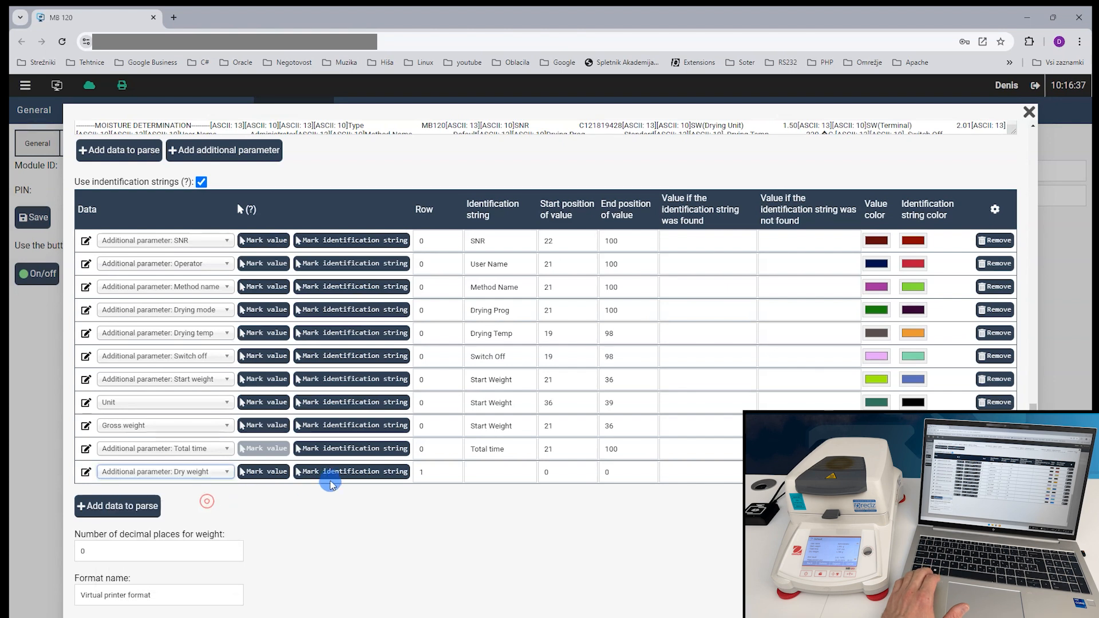
For Dry weight, mark "Dry Weight" on line 16 as the identification string and 1.785 with leading blank space, without the unit, as the value.
{"action": "left_click", "coordinate": [352, 475]}
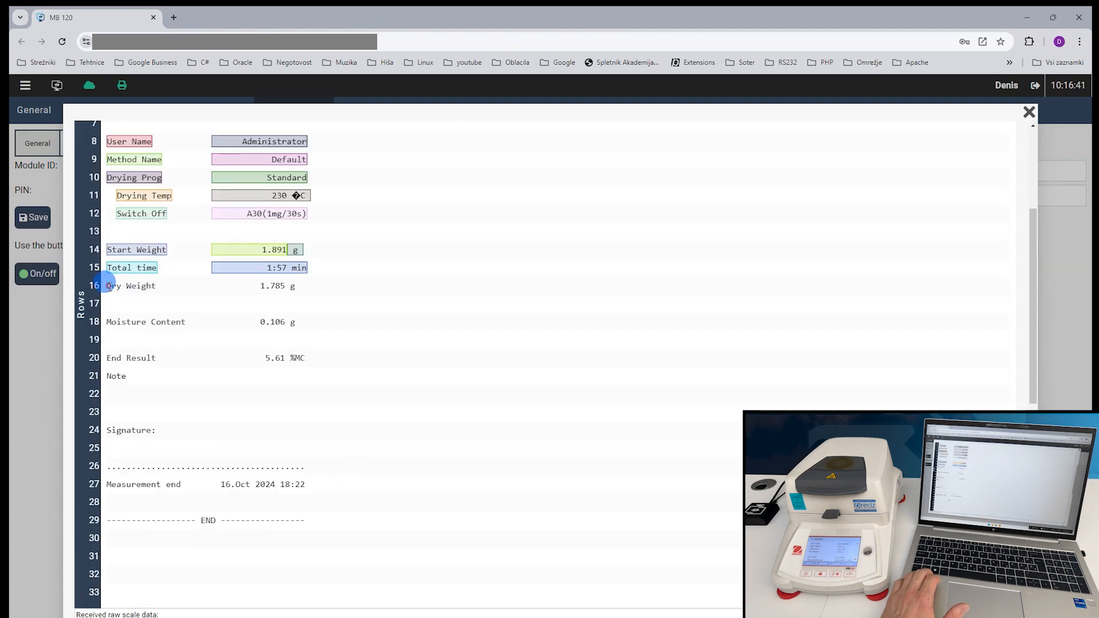
{"action": "left_click_drag", "start_coordinate": [108, 287], "coordinate": [156, 286]}
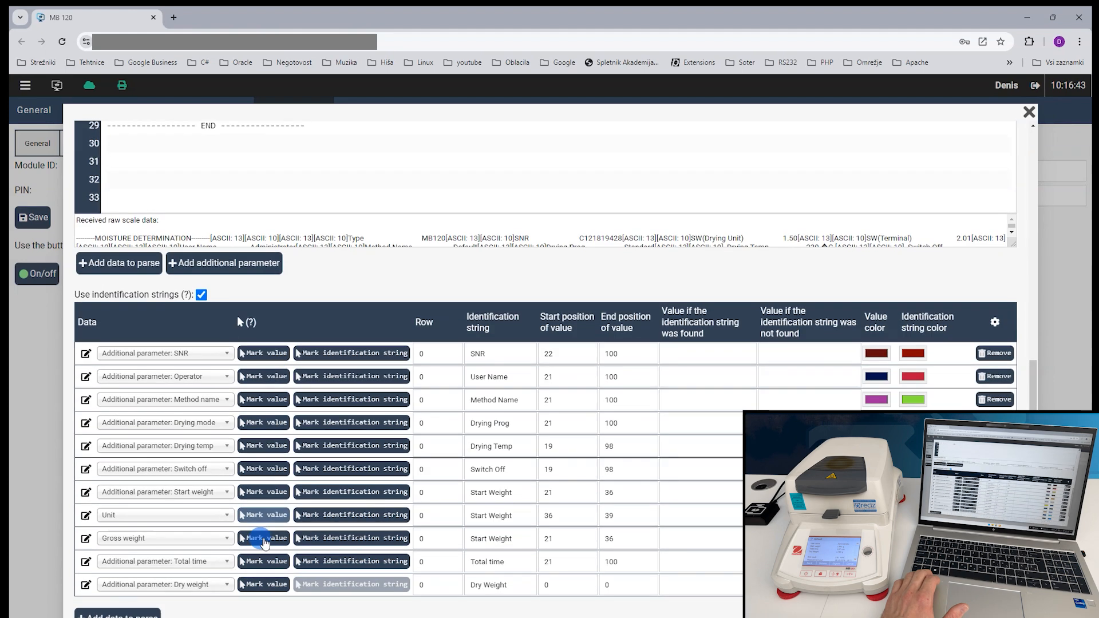
{"action": "left_click", "coordinate": [256, 584]}
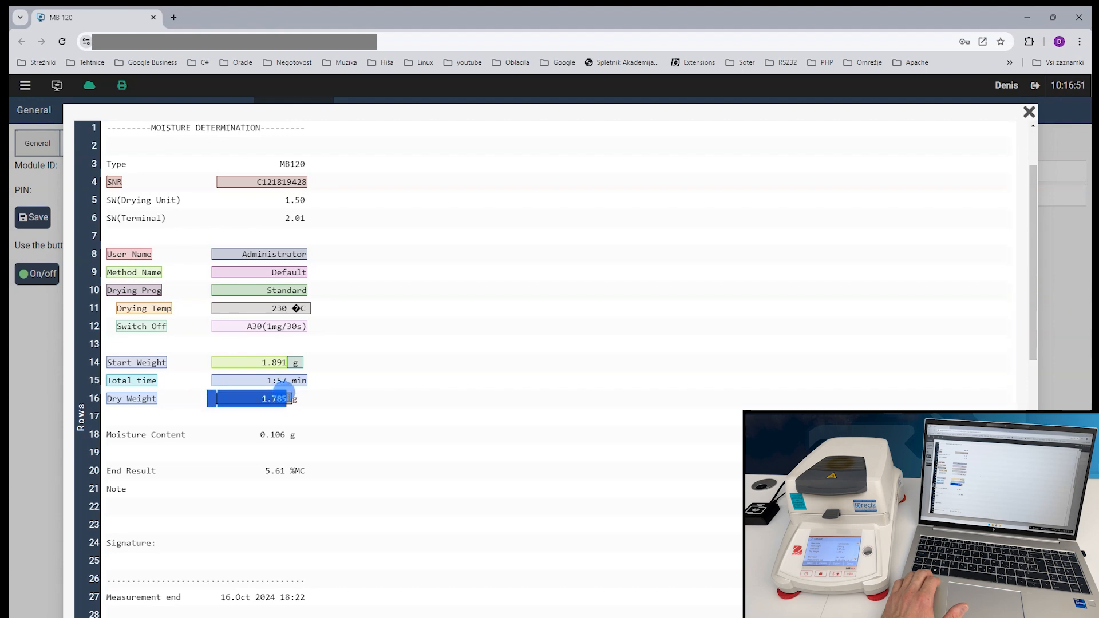
{"action": "scroll", "coordinate": [318, 412], "scroll_direction": "down", "scroll_amount": 1}
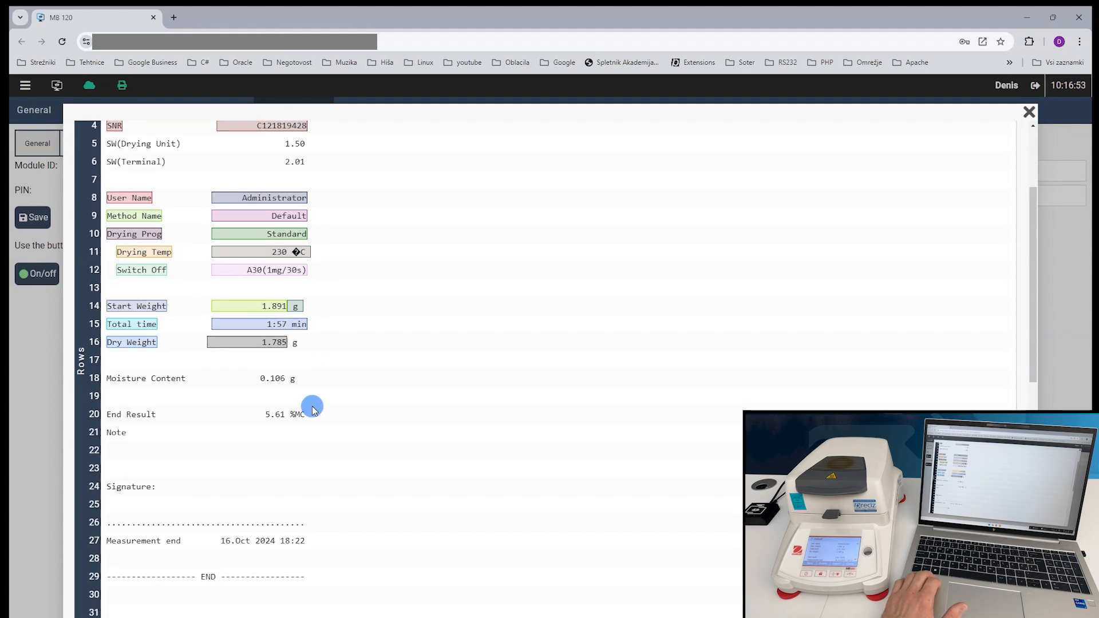
{"action": "scroll", "coordinate": [234, 264], "scroll_direction": "up", "scroll_amount": 3}
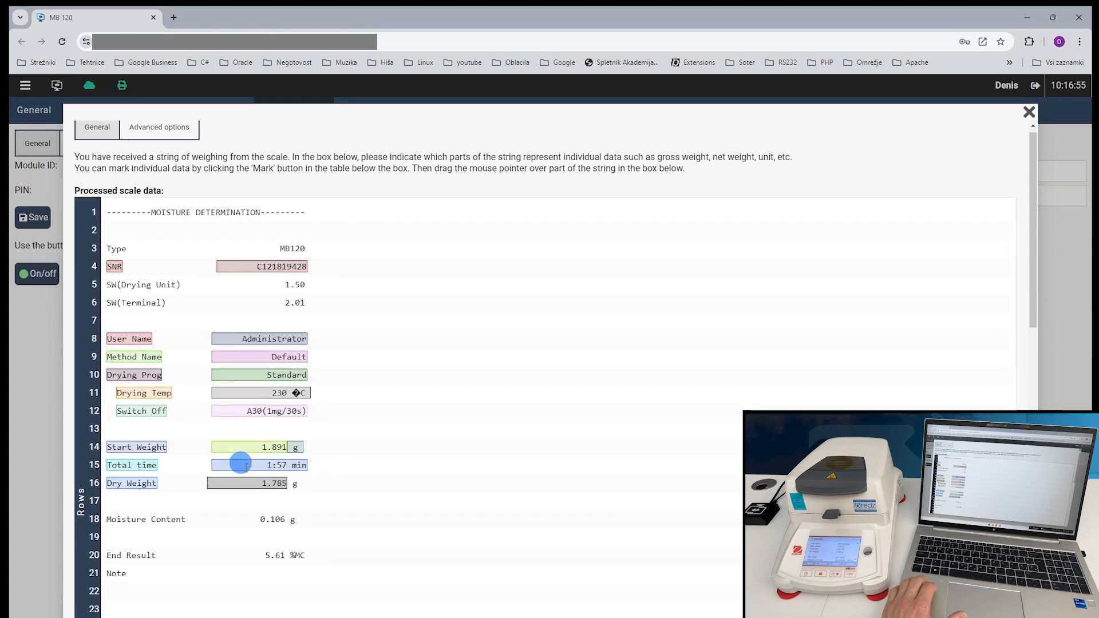
Add another data entry to parse and assign it the additional parameter Moisture content.
{"action": "scroll", "coordinate": [240, 463], "scroll_direction": "down", "scroll_amount": 1}
{"action": "scroll", "coordinate": [240, 465], "scroll_direction": "down", "scroll_amount": 11}
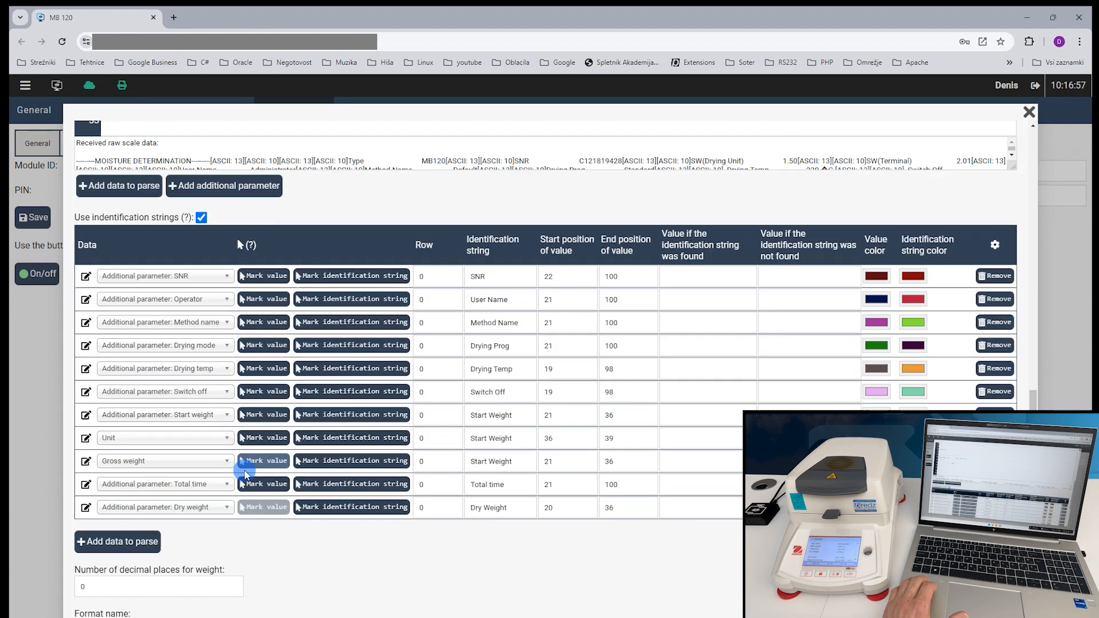
{"action": "left_click", "coordinate": [158, 540]}
{"action": "left_click", "coordinate": [182, 531]}
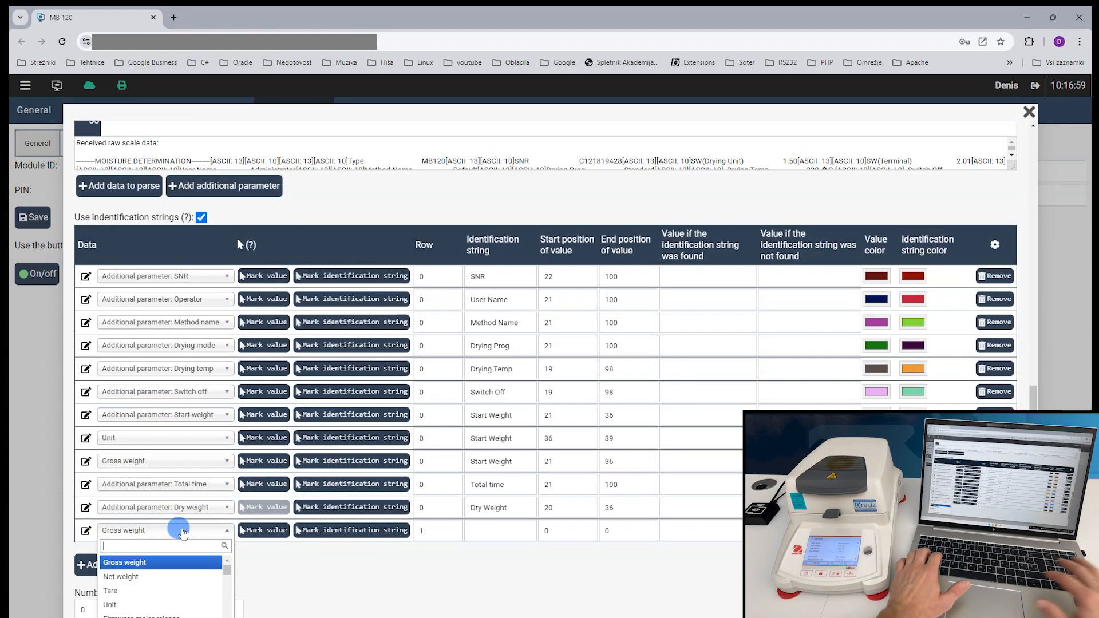
{"action": "type", "text": "mois"}
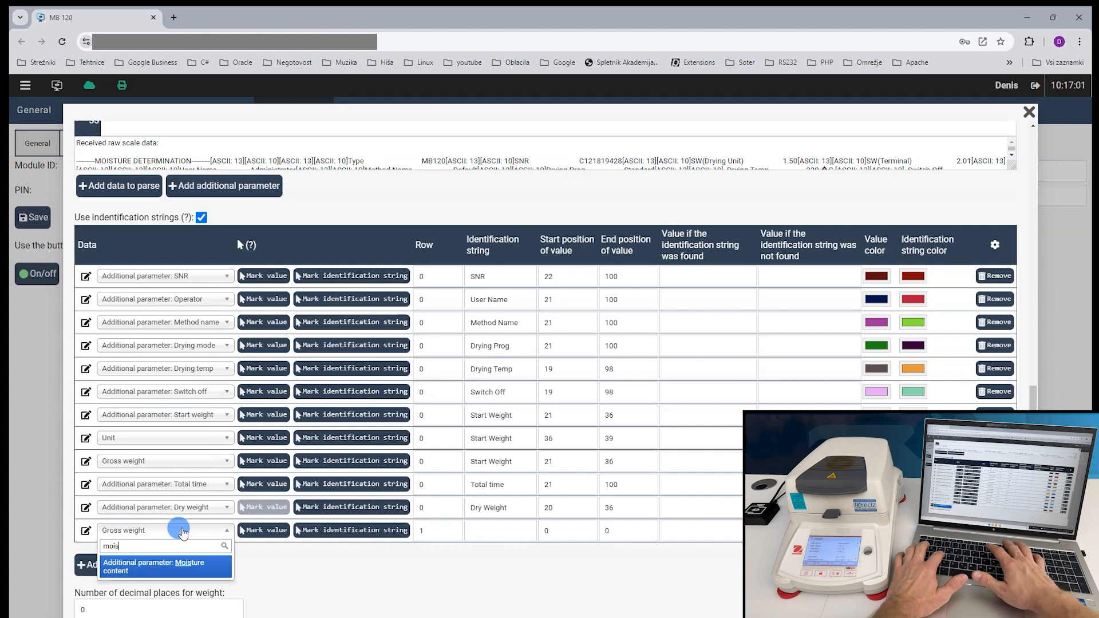
{"action": "left_click", "coordinate": [166, 567]}
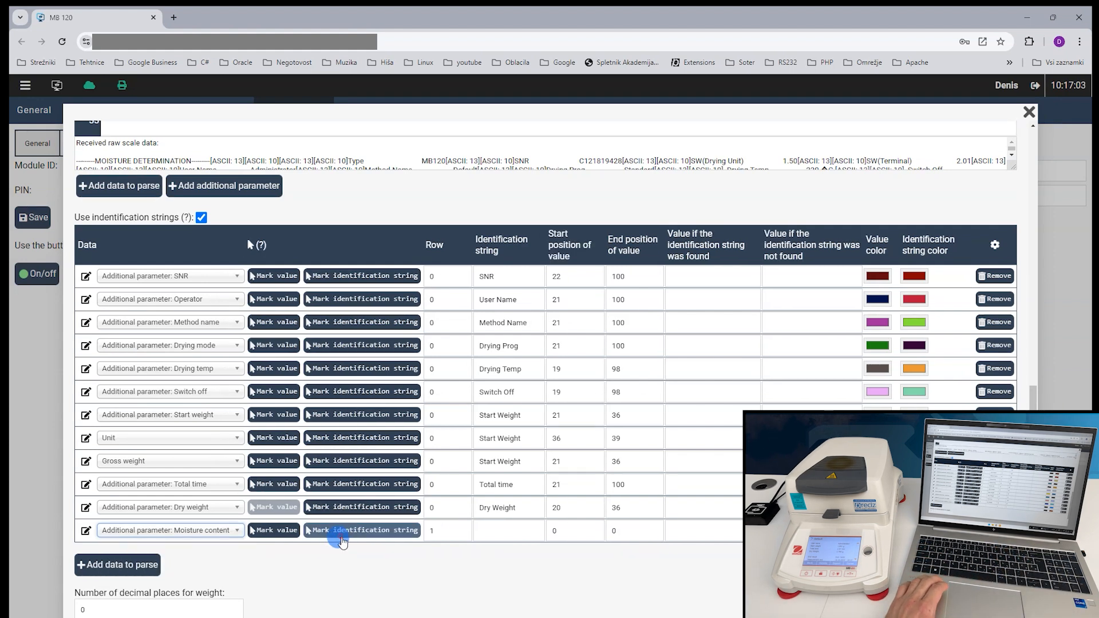
For Moisture content, mark "Moisture Content" on line 18 as the identification string and 0.106 with leading blank space, without the unit, as the value.
{"action": "left_click", "coordinate": [360, 522]}
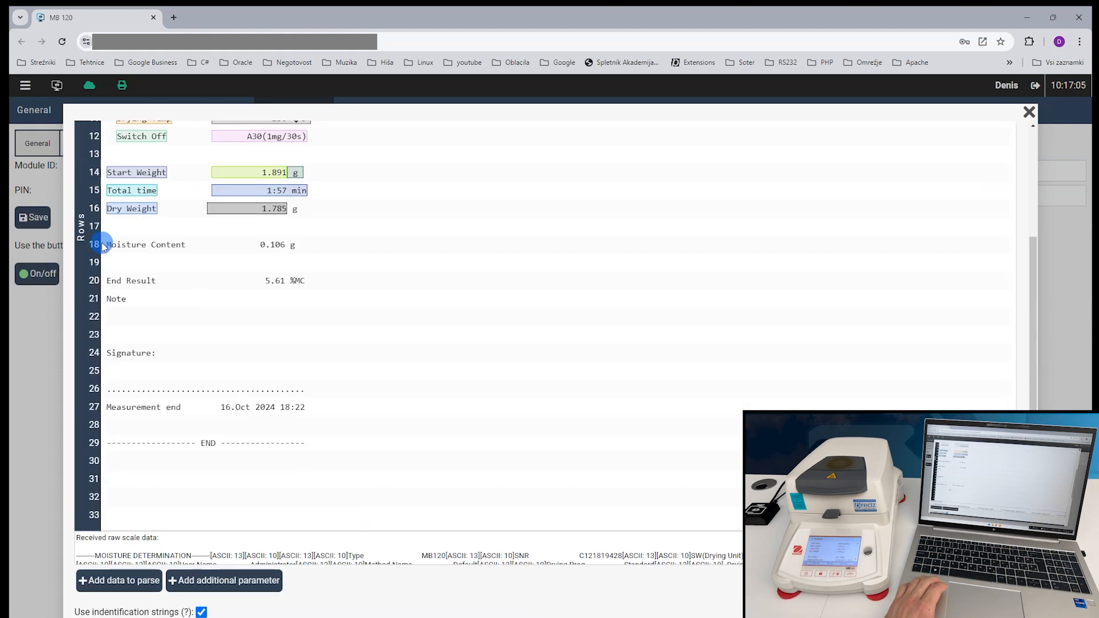
{"action": "left_click_drag", "start_coordinate": [109, 244], "coordinate": [192, 246]}
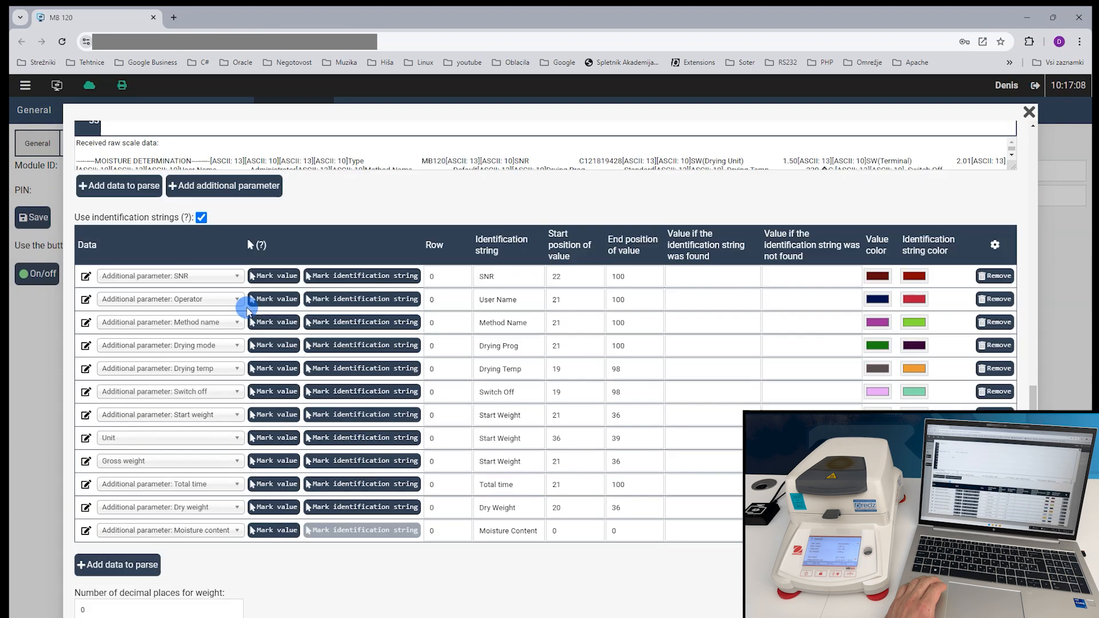
{"action": "left_click", "coordinate": [274, 530]}
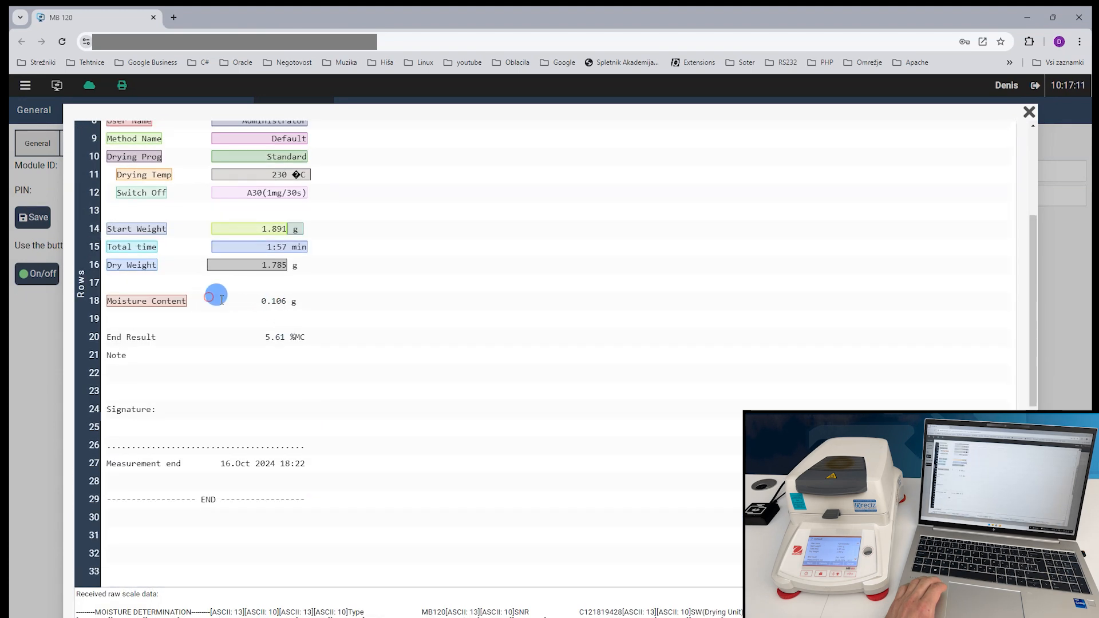
{"action": "left_click_drag", "start_coordinate": [213, 301], "coordinate": [289, 299]}
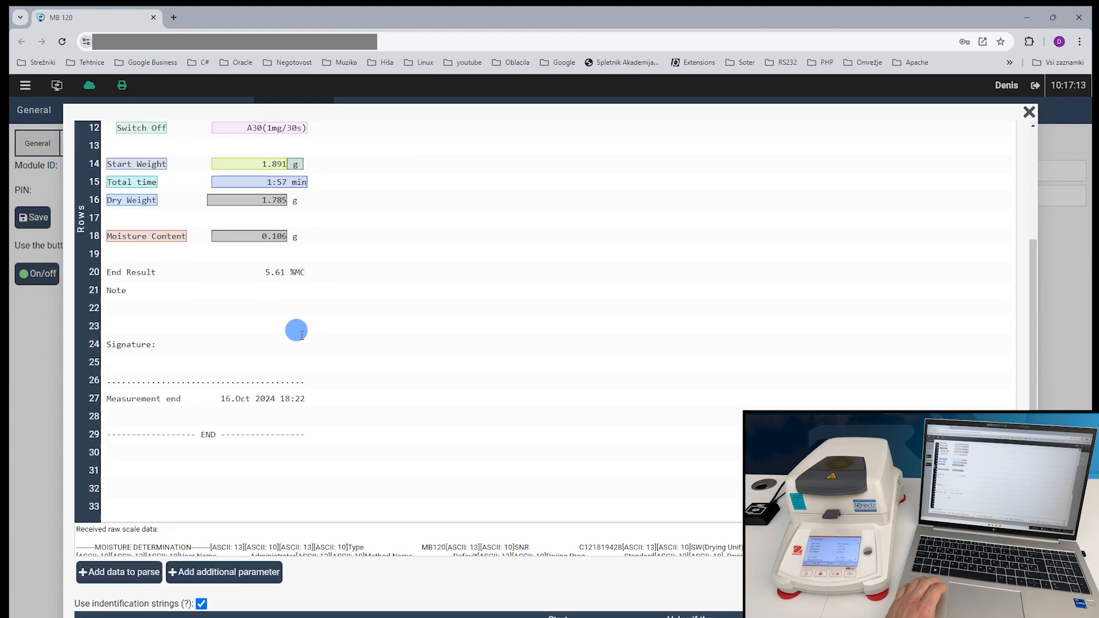
Add another data entry to parse and assign it the additional parameter End result.
{"action": "scroll", "coordinate": [302, 335], "scroll_direction": "down", "scroll_amount": 3}
{"action": "scroll", "coordinate": [302, 336], "scroll_direction": "up", "scroll_amount": 1}
{"action": "scroll", "coordinate": [302, 335], "scroll_direction": "down", "scroll_amount": 6}
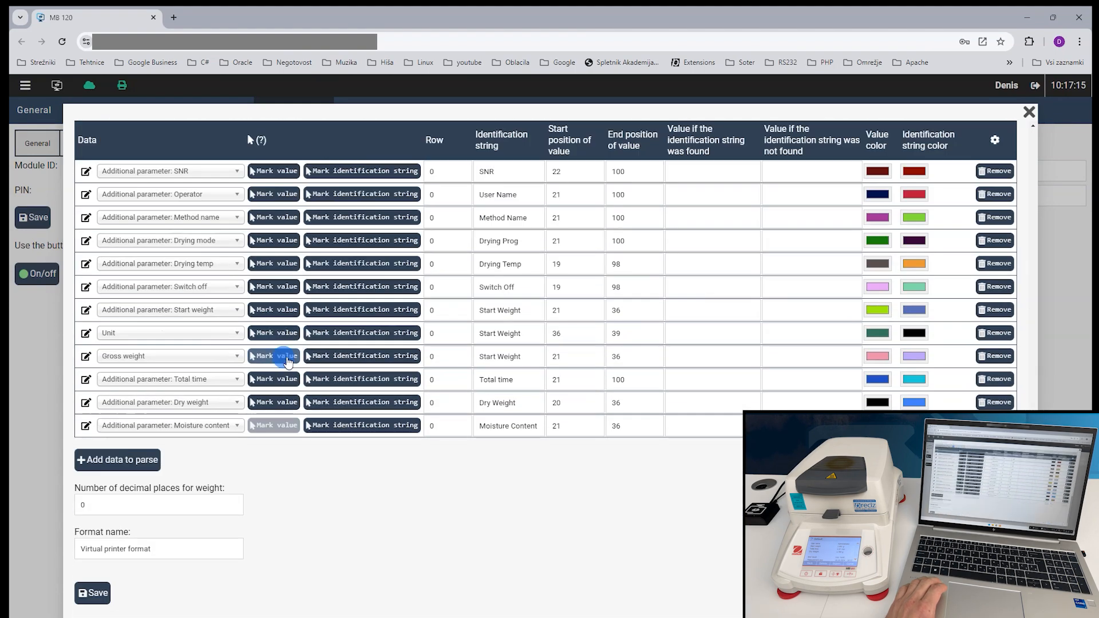
{"action": "left_click", "coordinate": [151, 456]}
{"action": "scroll", "coordinate": [148, 344], "scroll_direction": "up", "scroll_amount": 9}
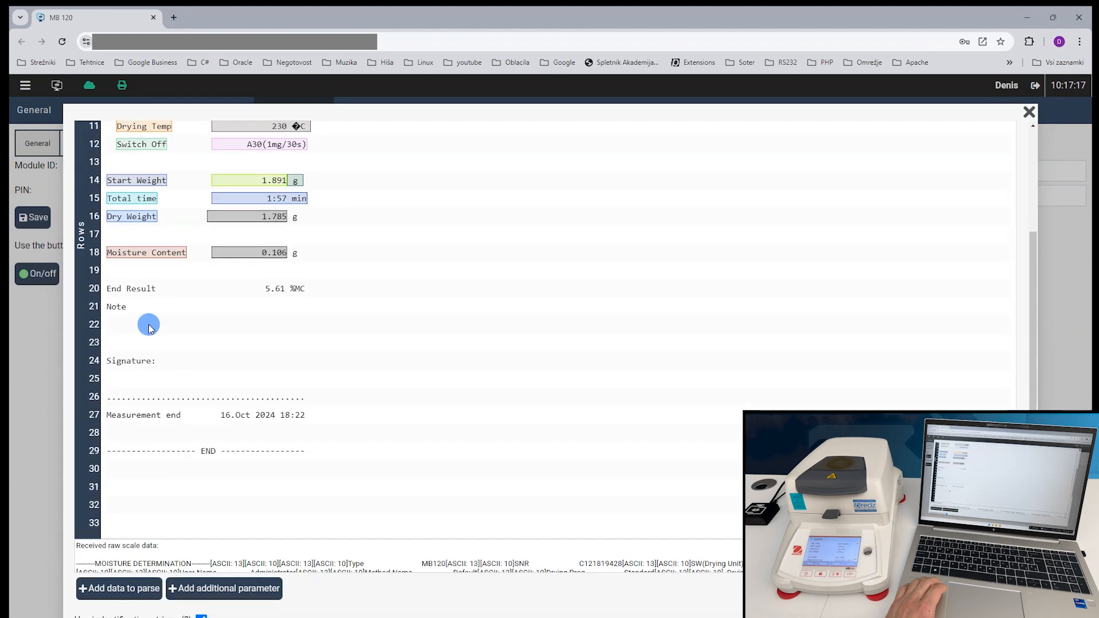
{"action": "scroll", "coordinate": [148, 366], "scroll_direction": "down", "scroll_amount": 3}
{"action": "scroll", "coordinate": [147, 375], "scroll_direction": "up", "scroll_amount": 2}
{"action": "scroll", "coordinate": [148, 375], "scroll_direction": "down", "scroll_amount": 8}
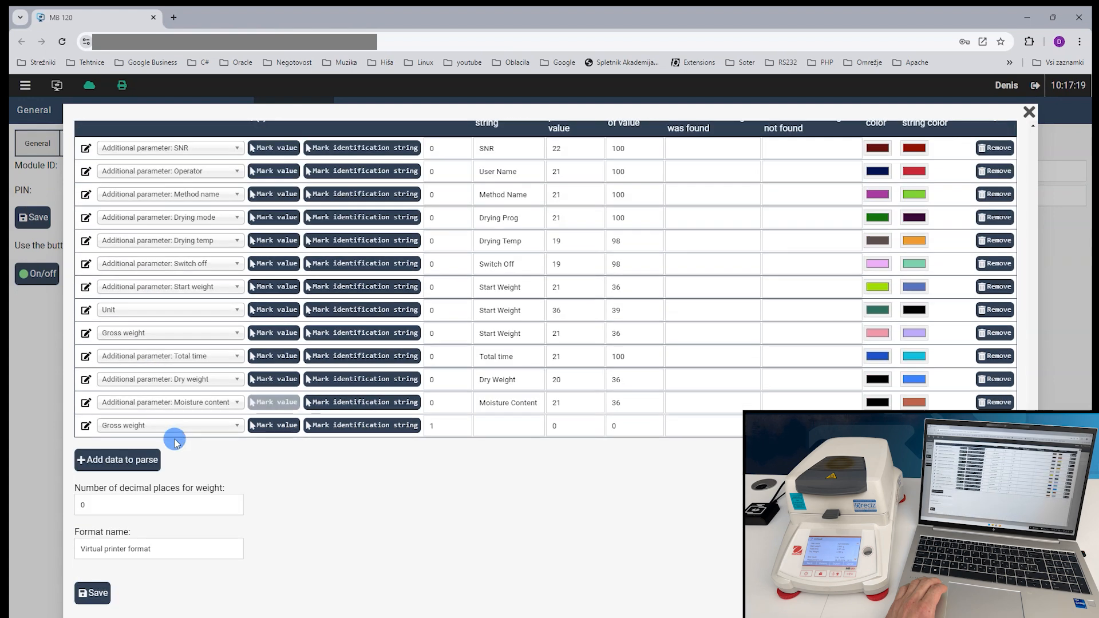
{"action": "left_click", "coordinate": [189, 430]}
{"action": "type", "text": "end"}
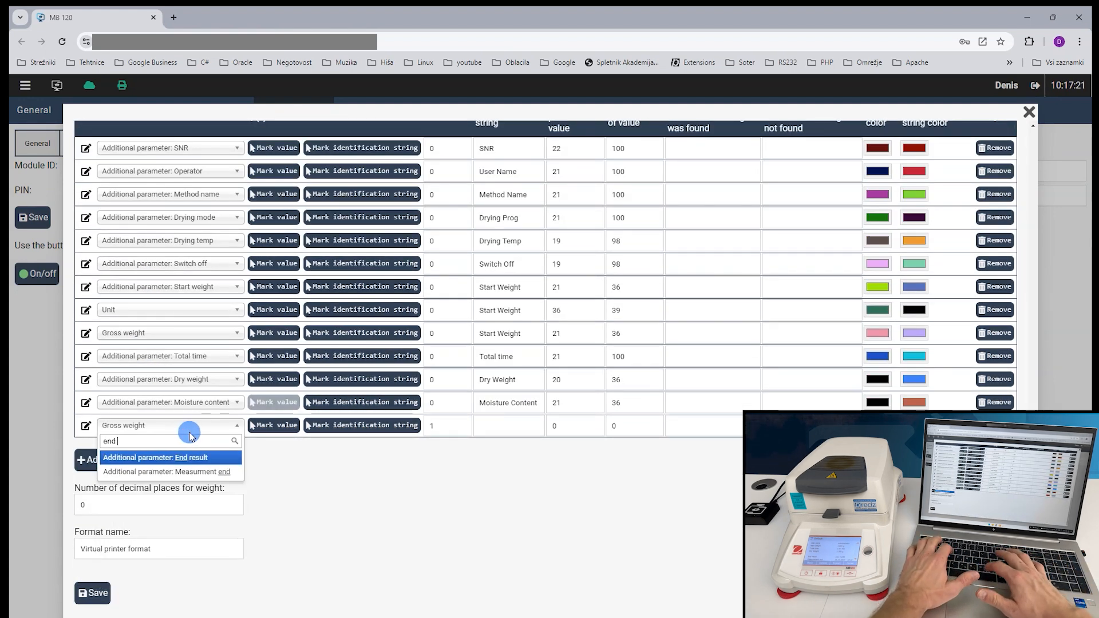
{"action": "left_click", "coordinate": [205, 458]}
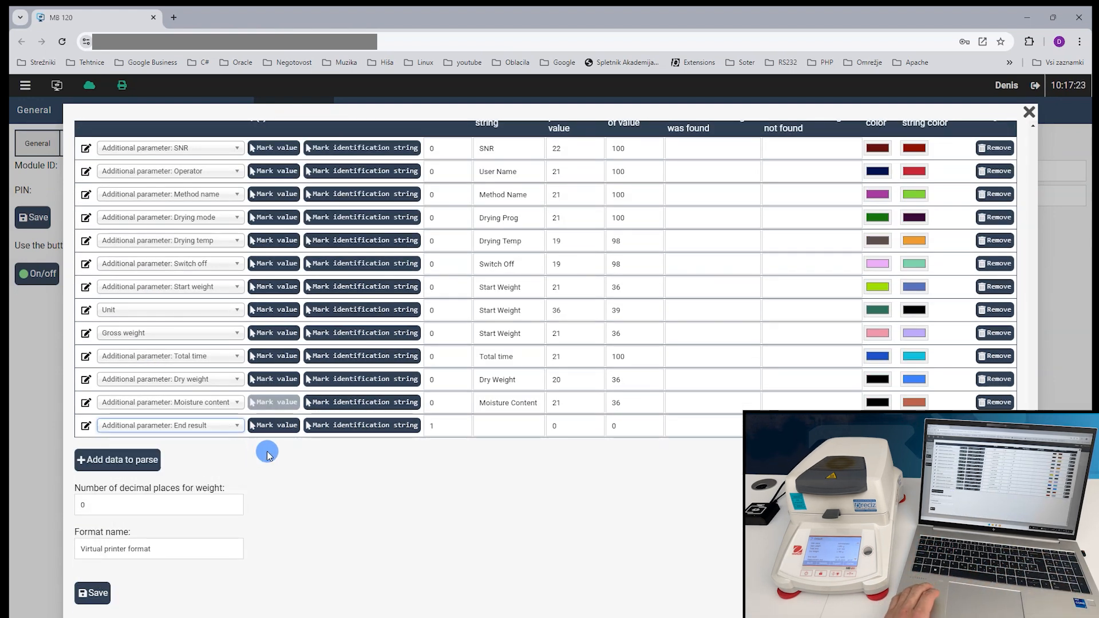
For End result, mark "End Result" on line 20 as the identification string and "5.61 %MC" with its leading blank space as the value.
{"action": "left_click", "coordinate": [345, 427]}
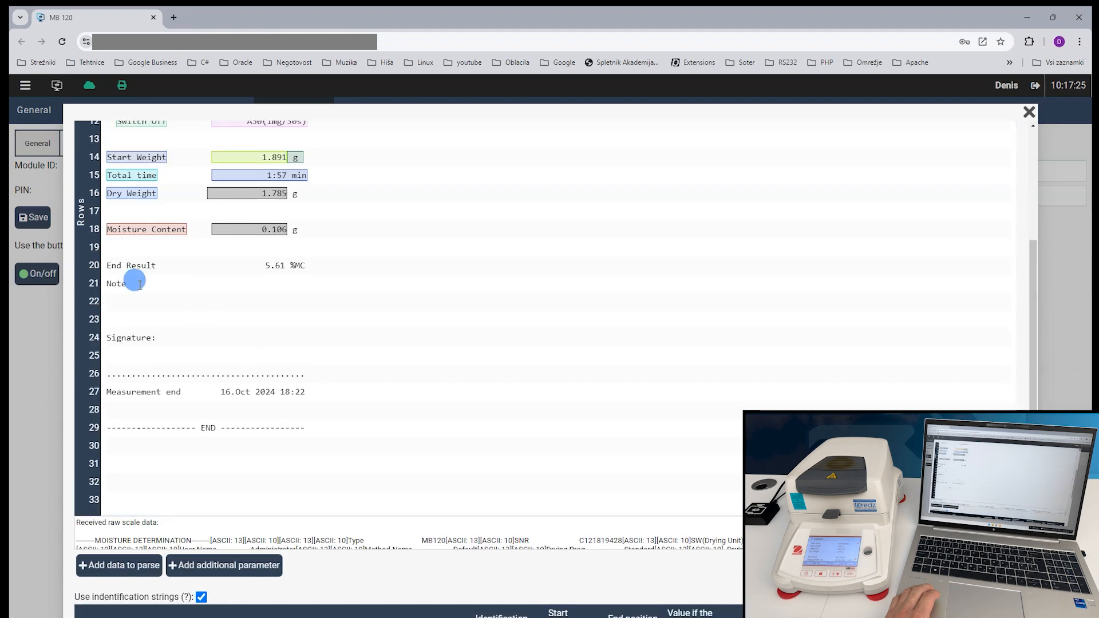
{"action": "left_click_drag", "start_coordinate": [107, 265], "coordinate": [157, 265]}
{"action": "left_click", "coordinate": [259, 481]}
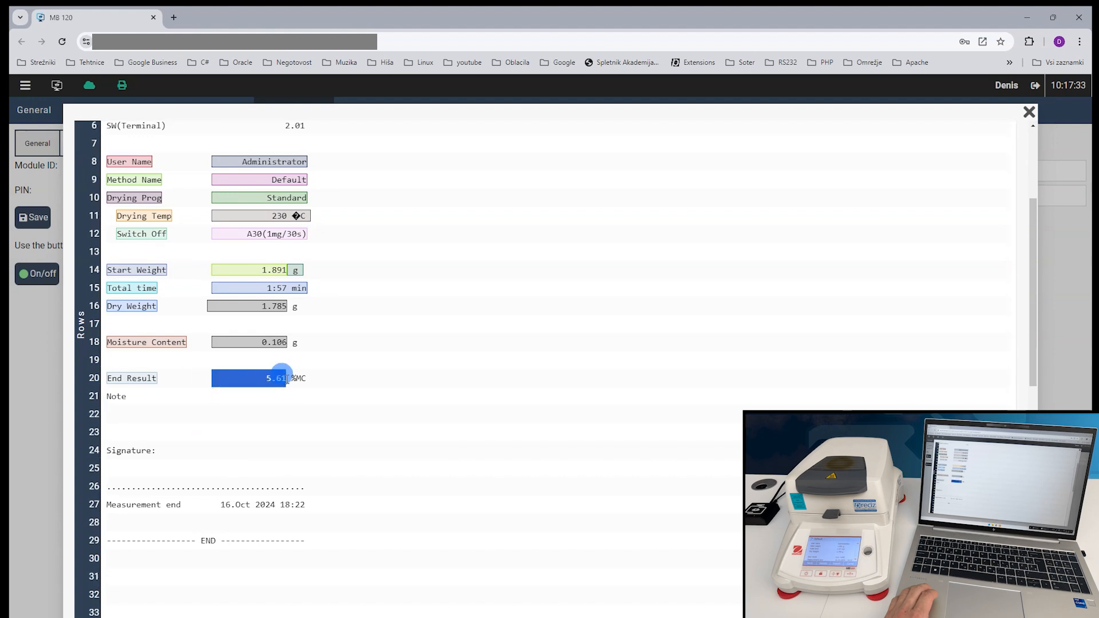
{"action": "left_click_drag", "start_coordinate": [282, 373], "coordinate": [294, 385]}
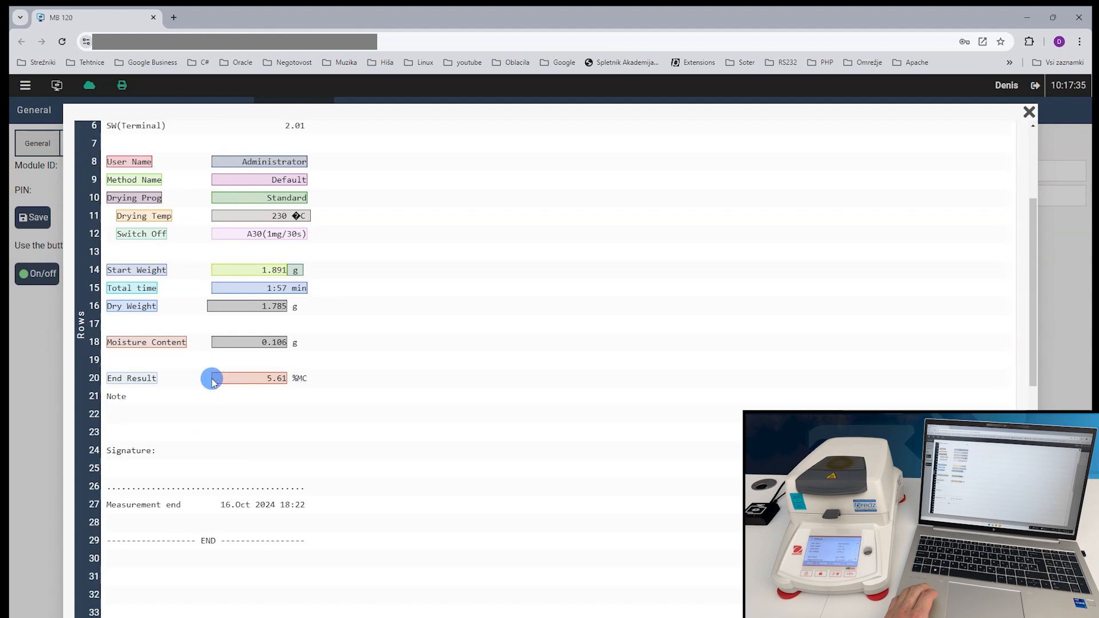
{"action": "left_click_drag", "start_coordinate": [212, 374], "coordinate": [325, 388]}
Add another data entry to parse and assign it the additional parameter Measurment end.
{"action": "scroll", "coordinate": [266, 394], "scroll_direction": "down", "scroll_amount": 12}
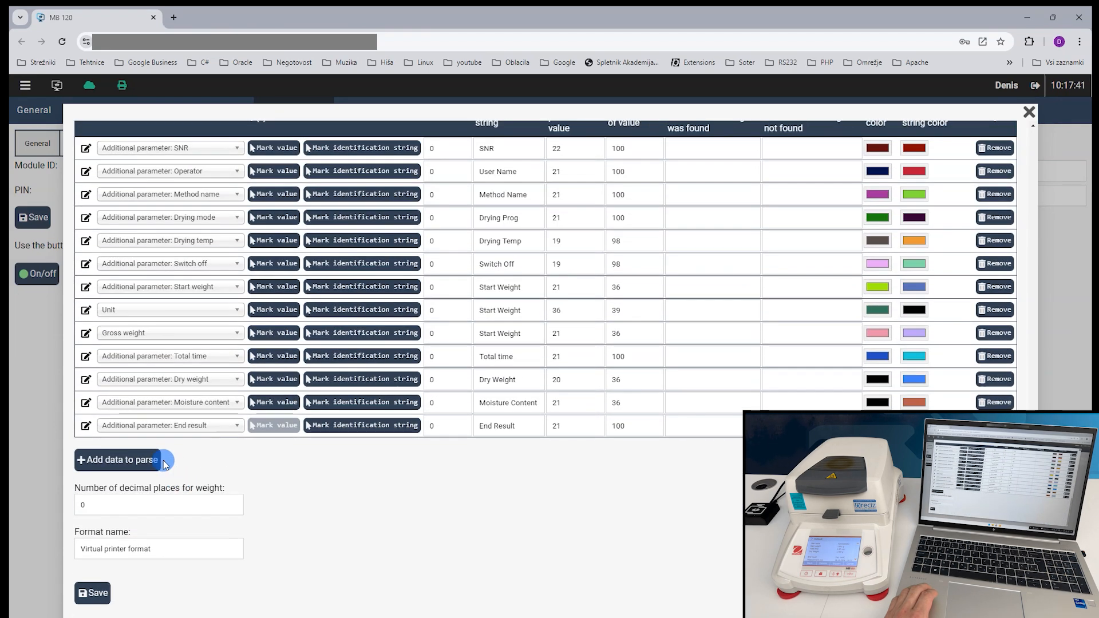
{"action": "left_click", "coordinate": [165, 462]}
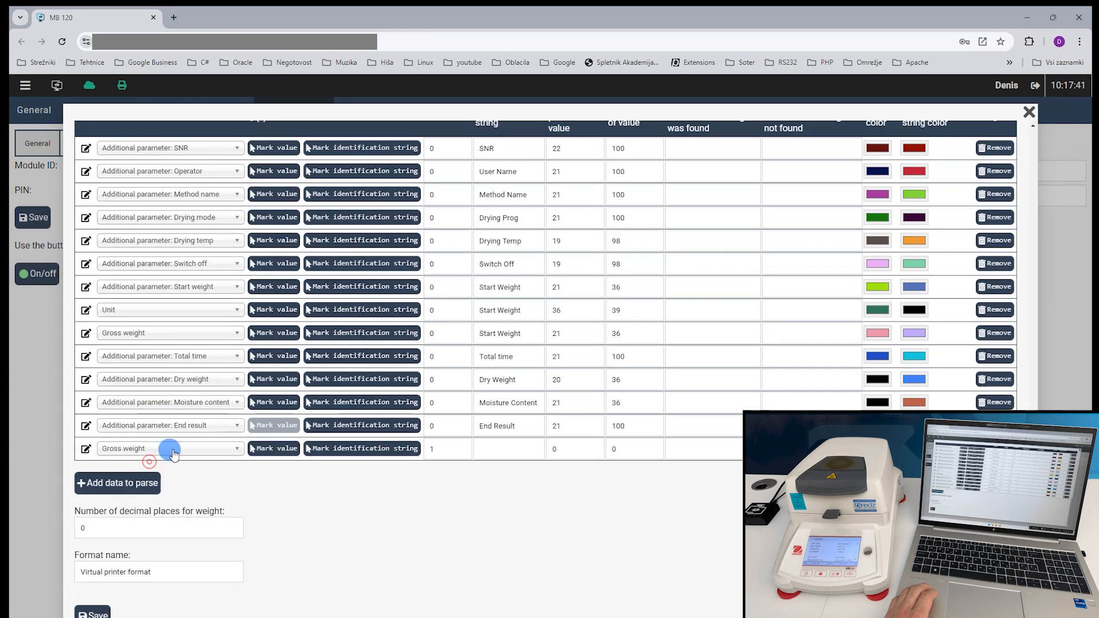
{"action": "left_click", "coordinate": [172, 448]}
{"action": "type", "text": "end"}
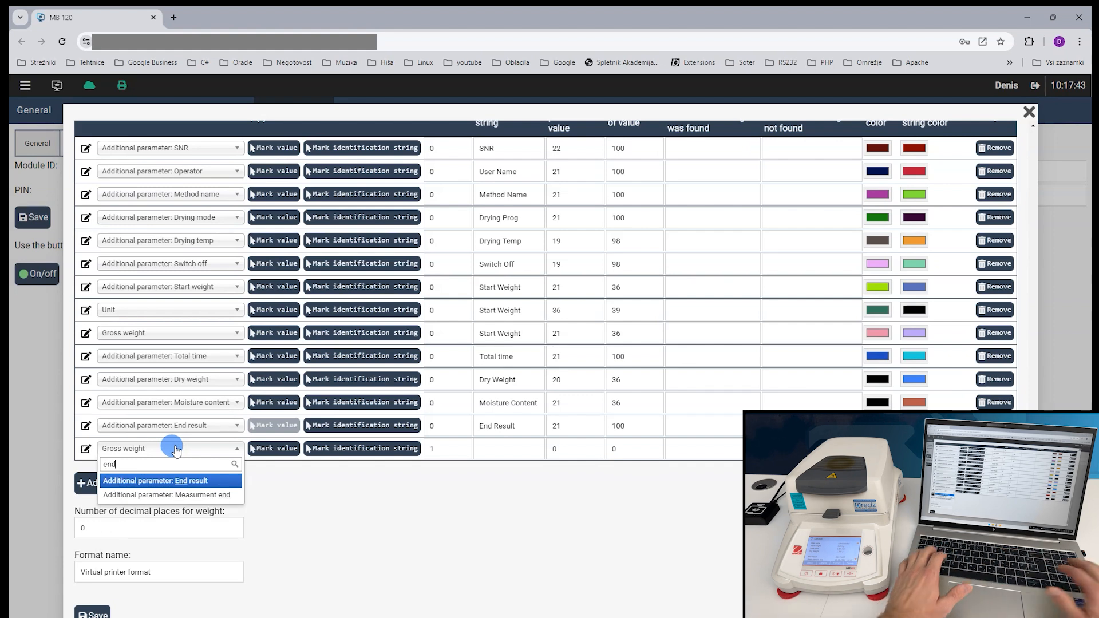
{"action": "left_click", "coordinate": [194, 495]}
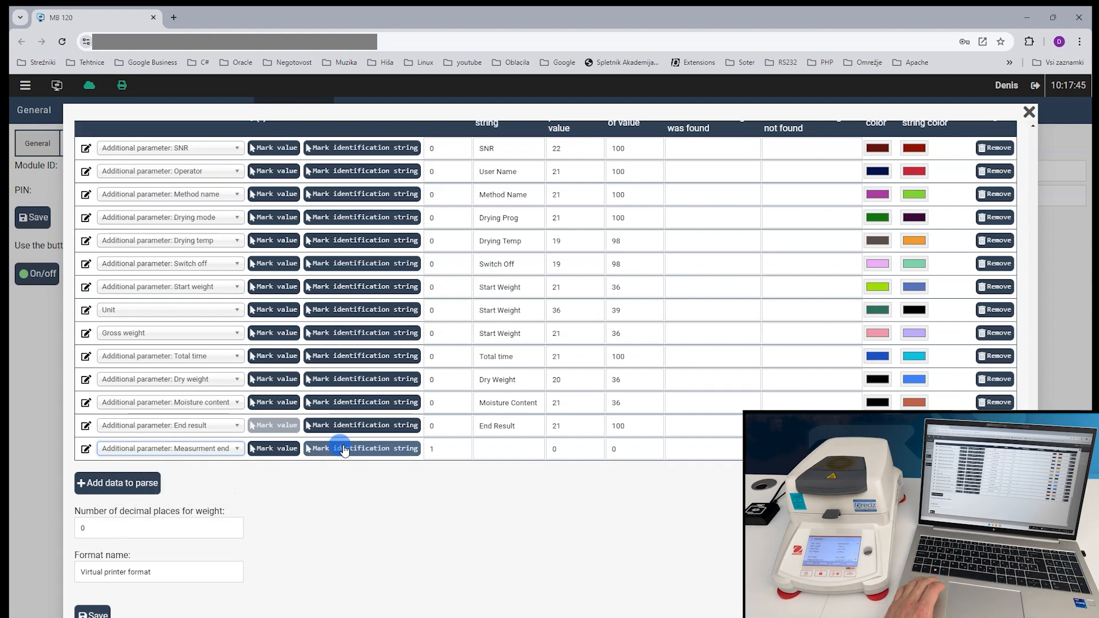
For Measurment end, mark "Measurement end" on line 27 as the identification string and the date and time with several leading blanks as the value.
{"action": "left_click", "coordinate": [339, 449]}
{"action": "left_click", "coordinate": [121, 211]}
{"action": "left_click_drag", "start_coordinate": [108, 222], "coordinate": [183, 222]}
{"action": "left_click", "coordinate": [232, 274]}
{"action": "scroll", "coordinate": [235, 275], "scroll_direction": "down", "scroll_amount": 4}
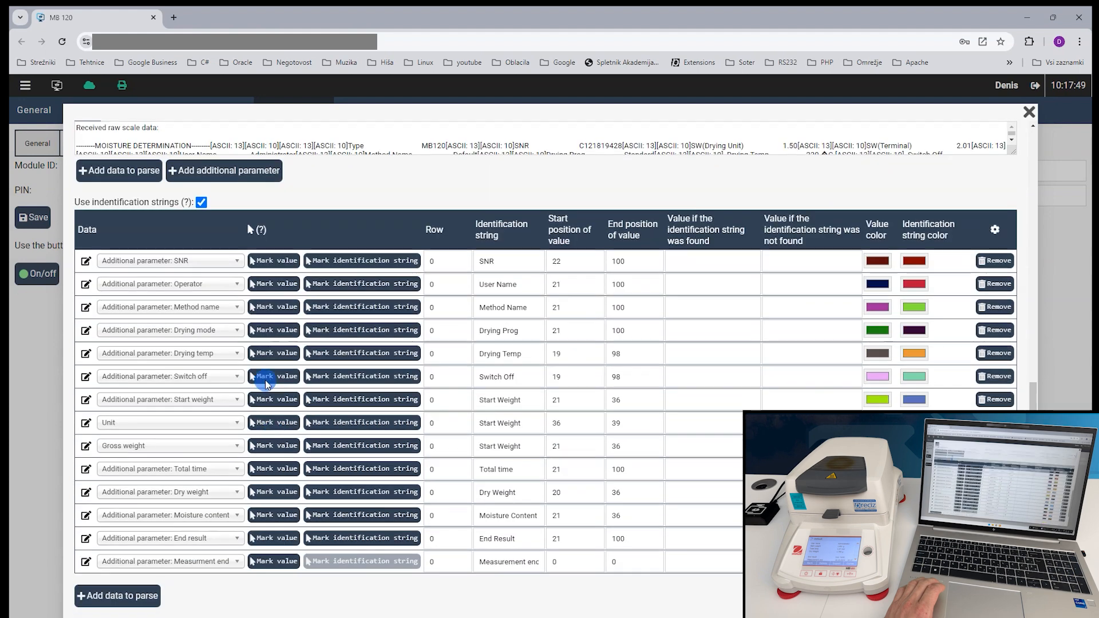
{"action": "left_click", "coordinate": [284, 563]}
{"action": "scroll", "coordinate": [282, 470], "scroll_direction": "up", "scroll_amount": 5}
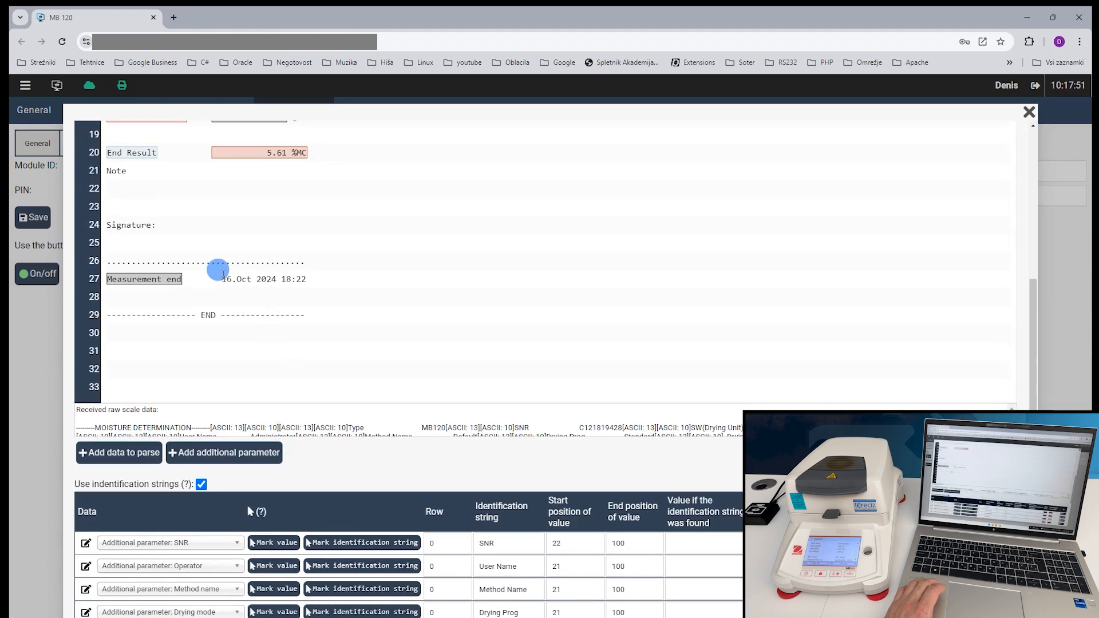
{"action": "left_click_drag", "start_coordinate": [203, 274], "coordinate": [314, 288]}
{"action": "left_click_drag", "start_coordinate": [199, 275], "coordinate": [312, 287]}
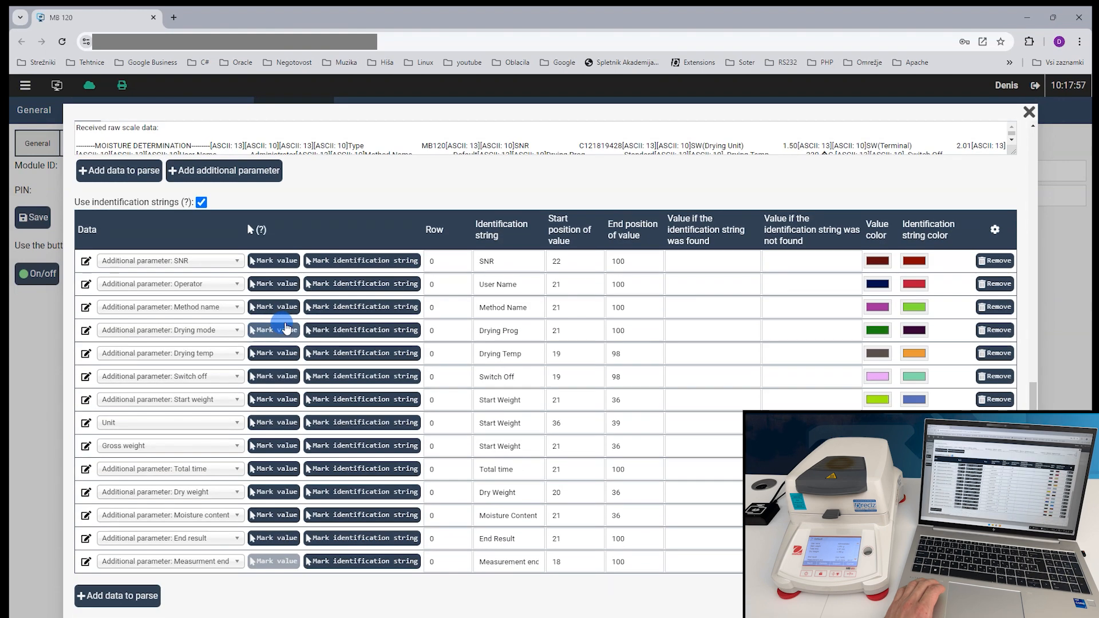
Mark the "Measurement end" identification string on line 27 again and "16.Oct 2024 18:22" with one leading blank as its value.
{"action": "left_click", "coordinate": [343, 544]}
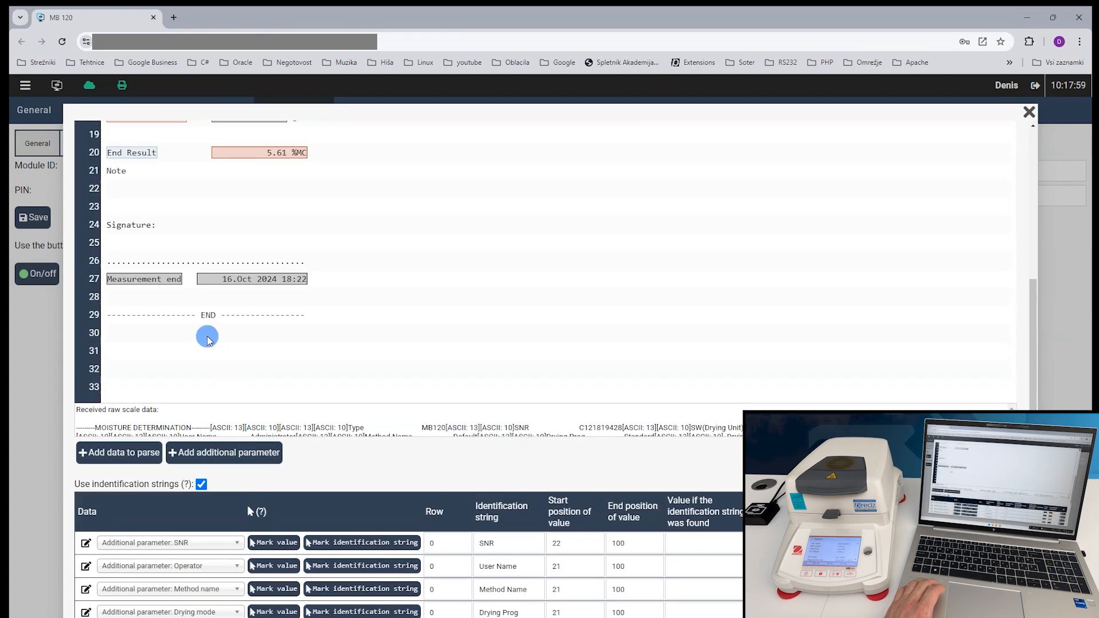
{"action": "left_click_drag", "start_coordinate": [109, 279], "coordinate": [179, 285]}
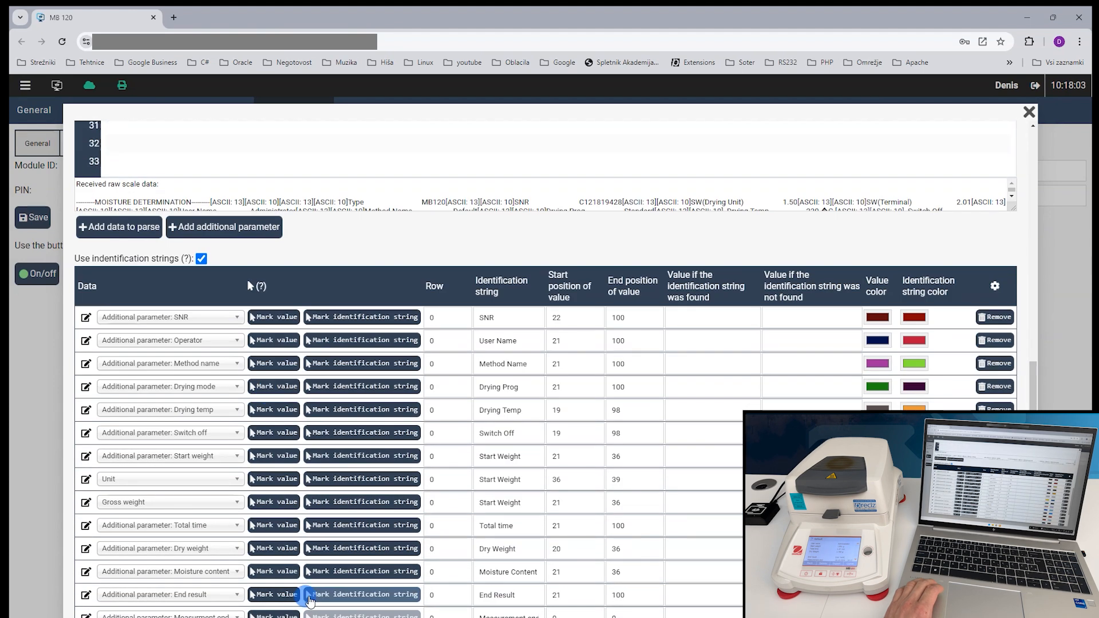
{"action": "scroll", "coordinate": [275, 595], "scroll_direction": "up", "scroll_amount": 5}
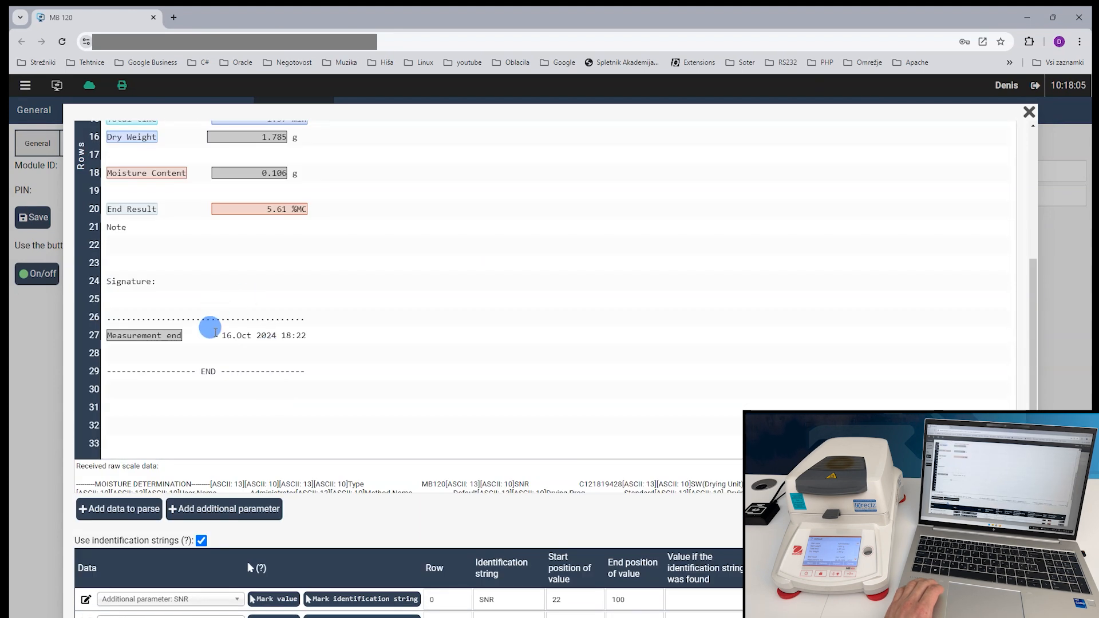
{"action": "left_click_drag", "start_coordinate": [220, 335], "coordinate": [310, 338]}
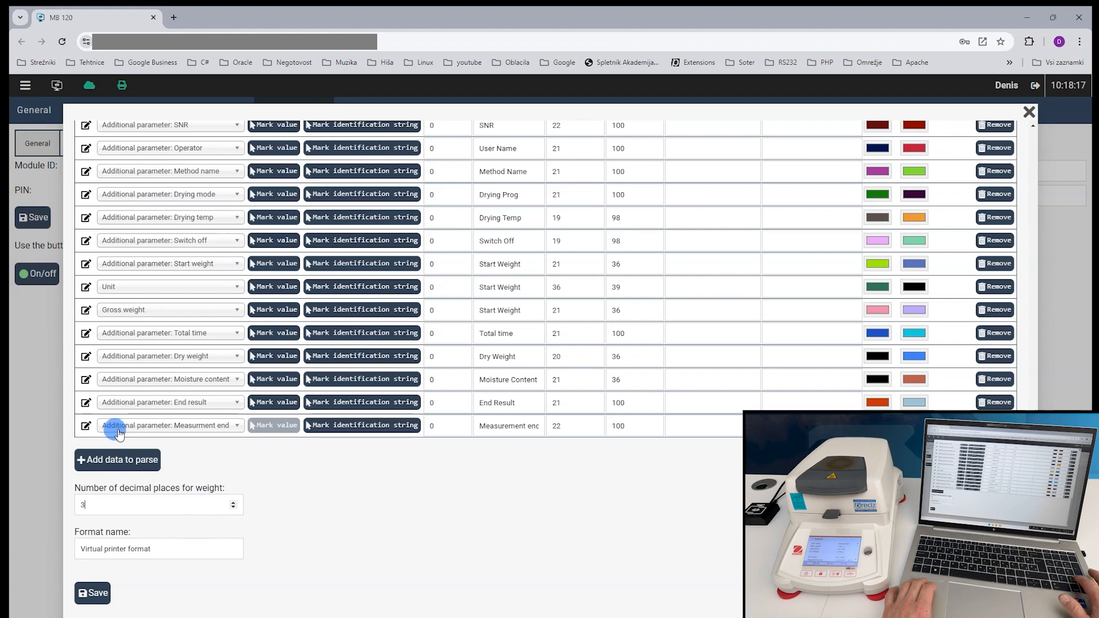
{"action": "left_click", "coordinate": [156, 547]}
{"action": "key", "text": "Down"}
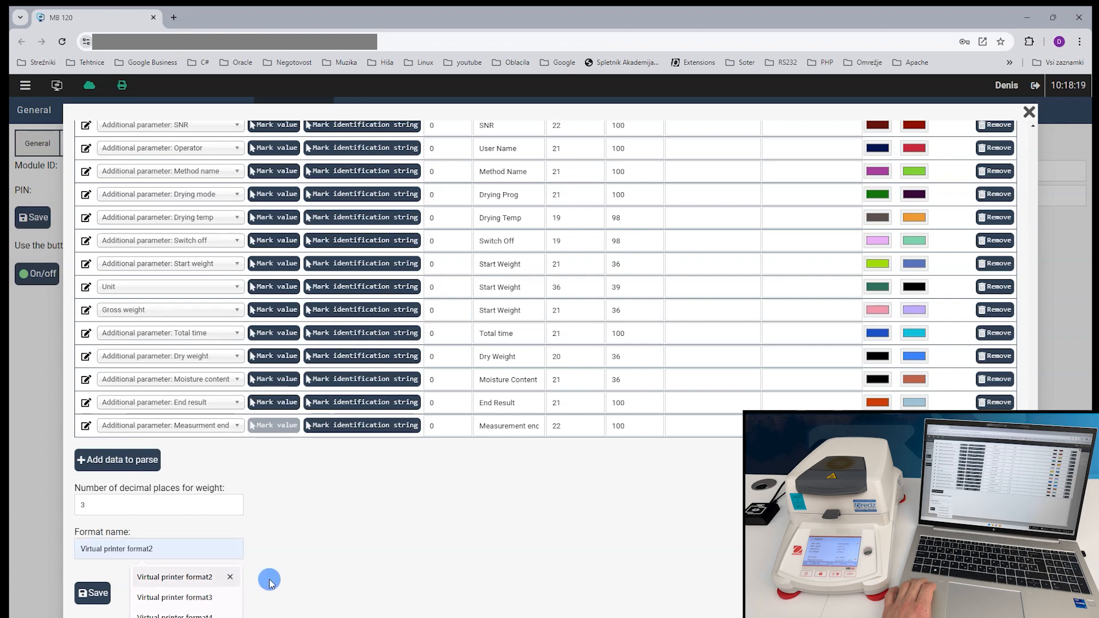
{"action": "left_click", "coordinate": [287, 574]}
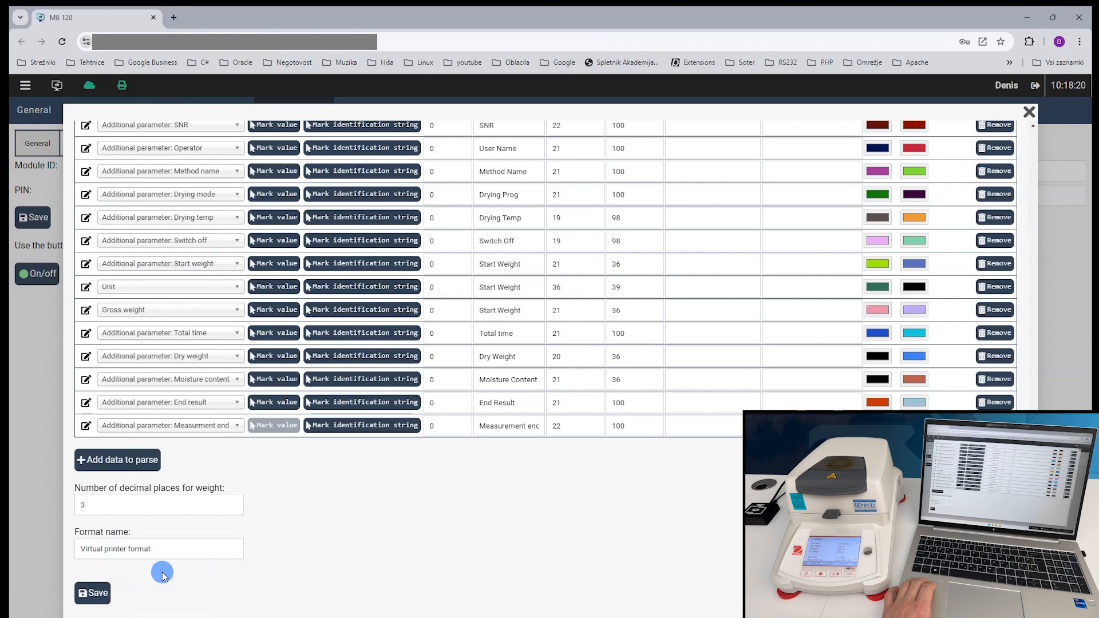
Review the marked fields of the whole printout, then save the virtual printer format and close its window.
{"action": "left_click", "coordinate": [108, 593]}
{"action": "scroll", "coordinate": [163, 566], "scroll_direction": "up", "scroll_amount": 10}
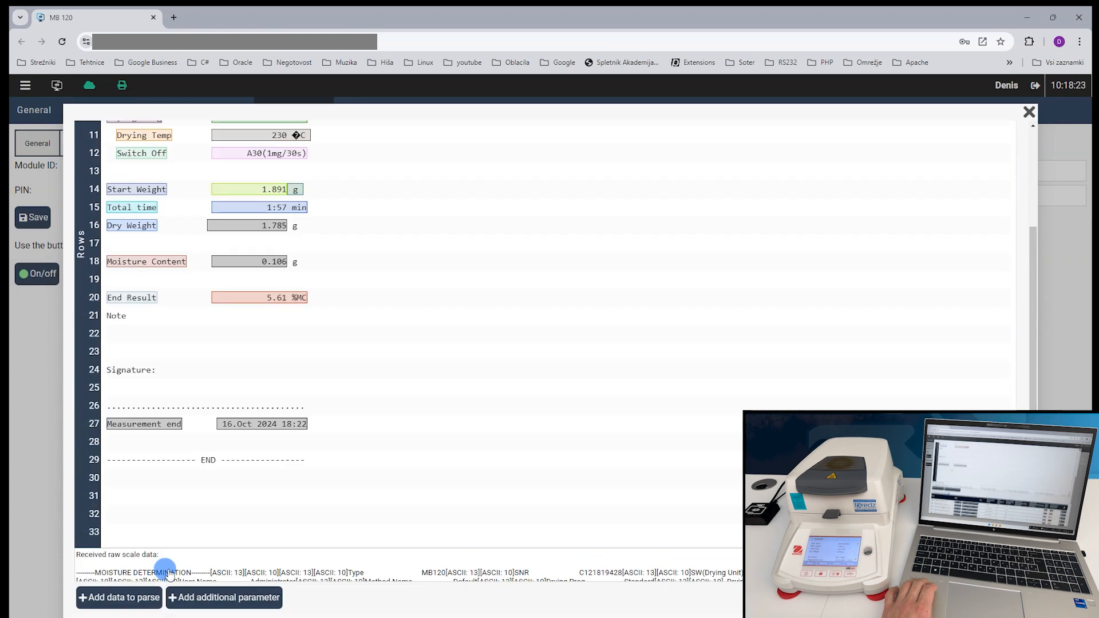
{"action": "scroll", "coordinate": [163, 564], "scroll_direction": "up", "scroll_amount": 3}
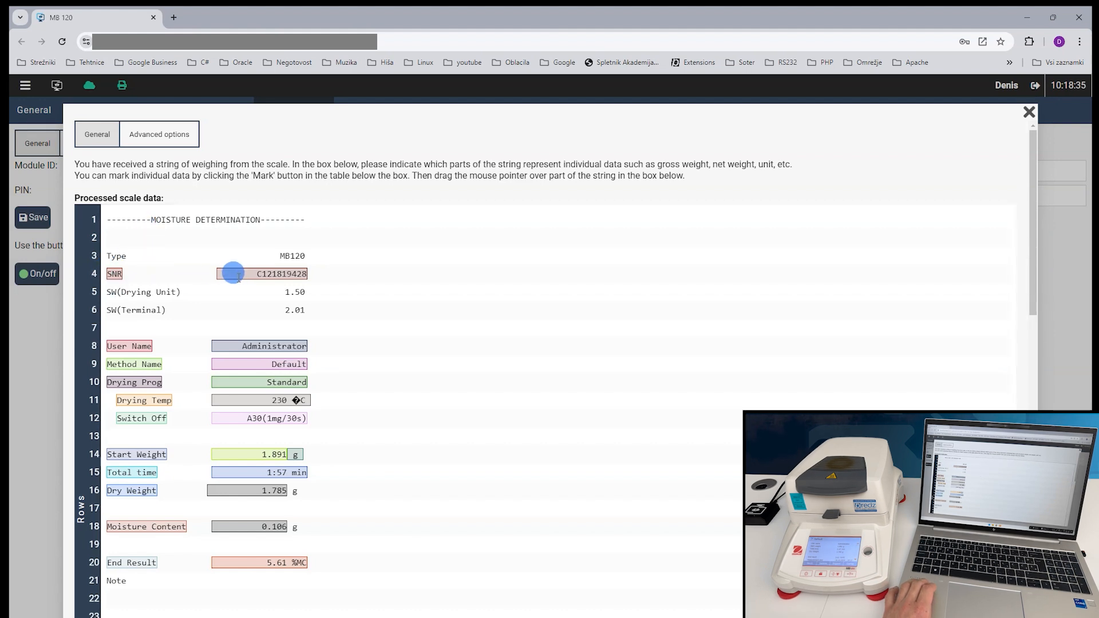
{"action": "scroll", "coordinate": [224, 388], "scroll_direction": "down", "scroll_amount": 1}
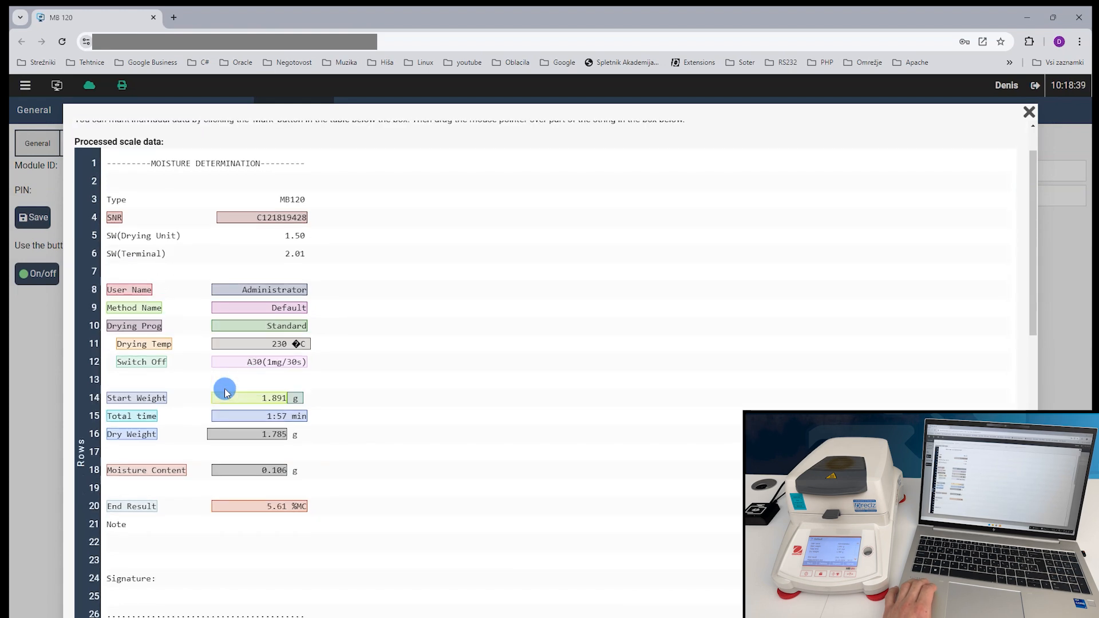
{"action": "scroll", "coordinate": [226, 393], "scroll_direction": "down", "scroll_amount": 4}
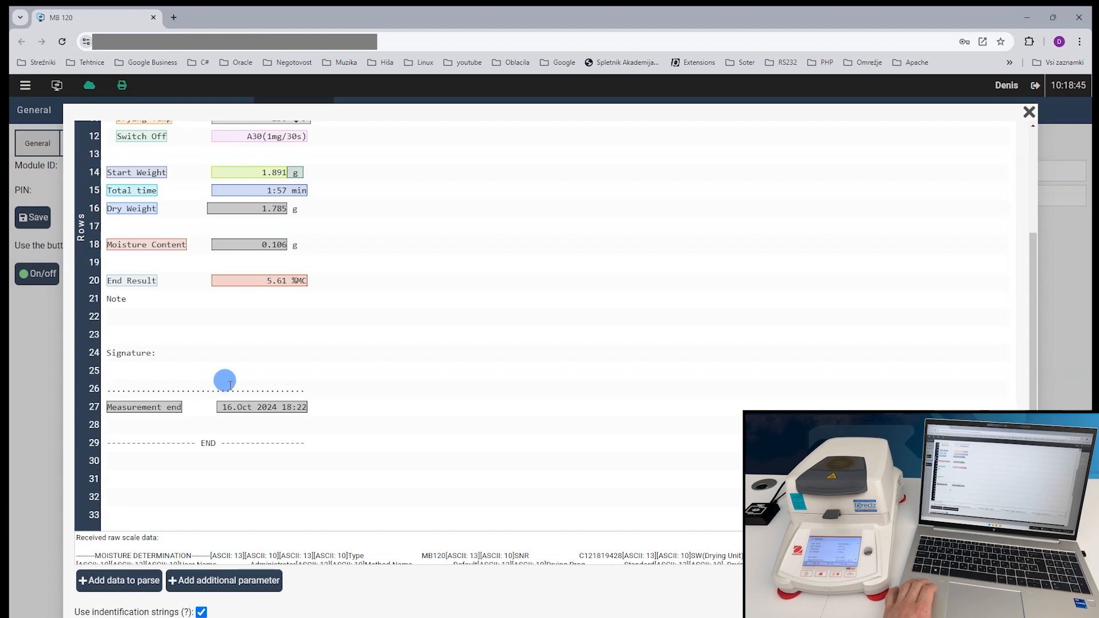
{"action": "scroll", "coordinate": [226, 382], "scroll_direction": "down", "scroll_amount": 6}
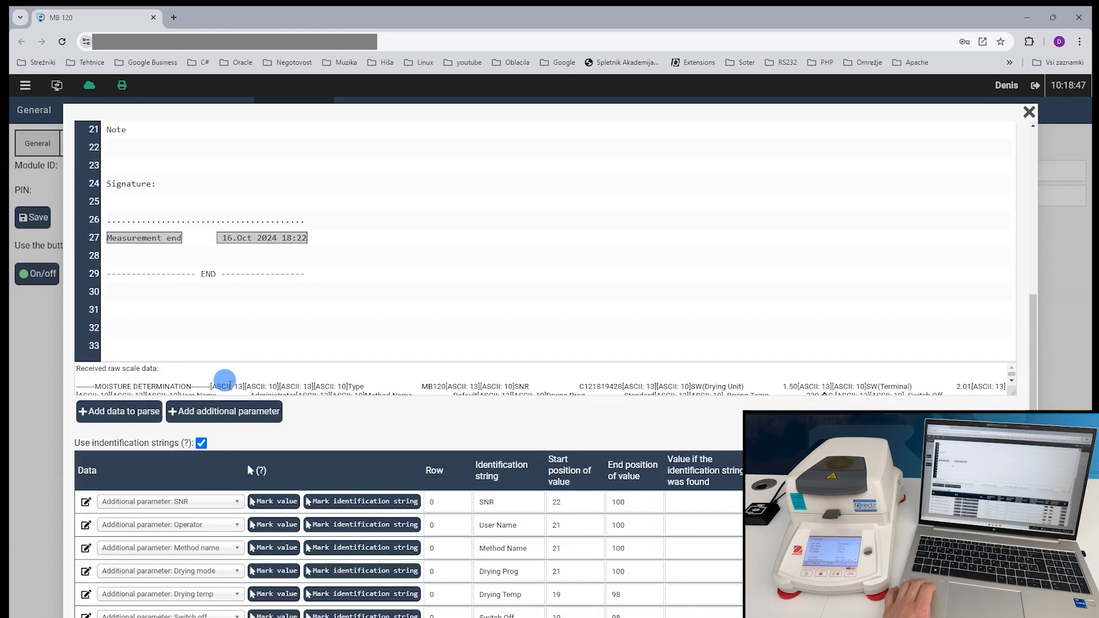
{"action": "scroll", "coordinate": [229, 390], "scroll_direction": "down", "scroll_amount": 4}
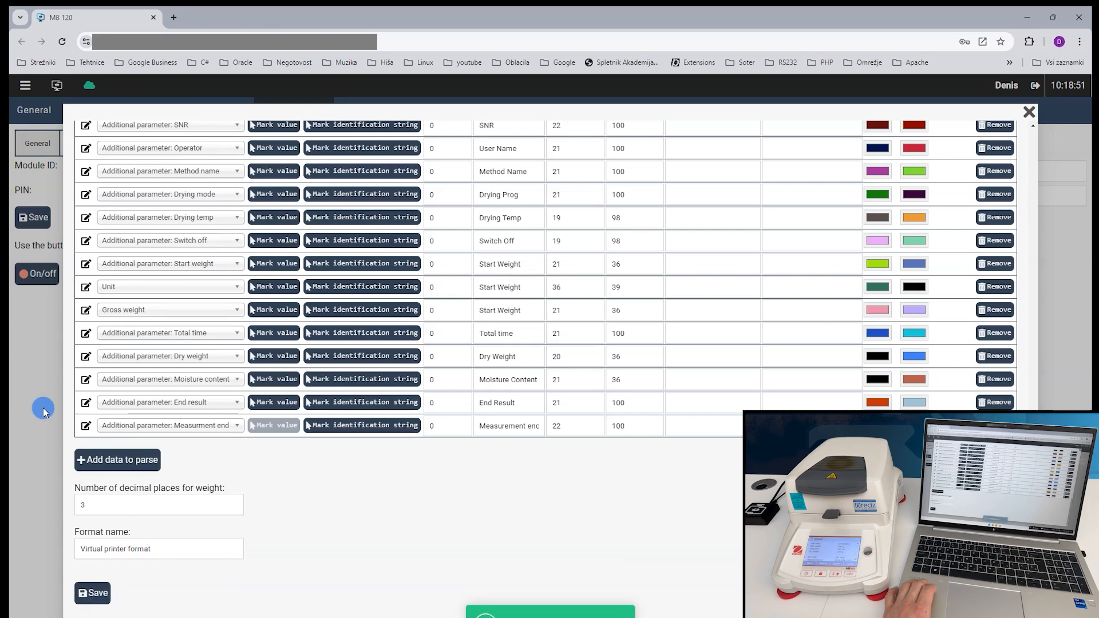
{"action": "left_click", "coordinate": [14, 371]}
{"action": "left_click", "coordinate": [497, 428]}
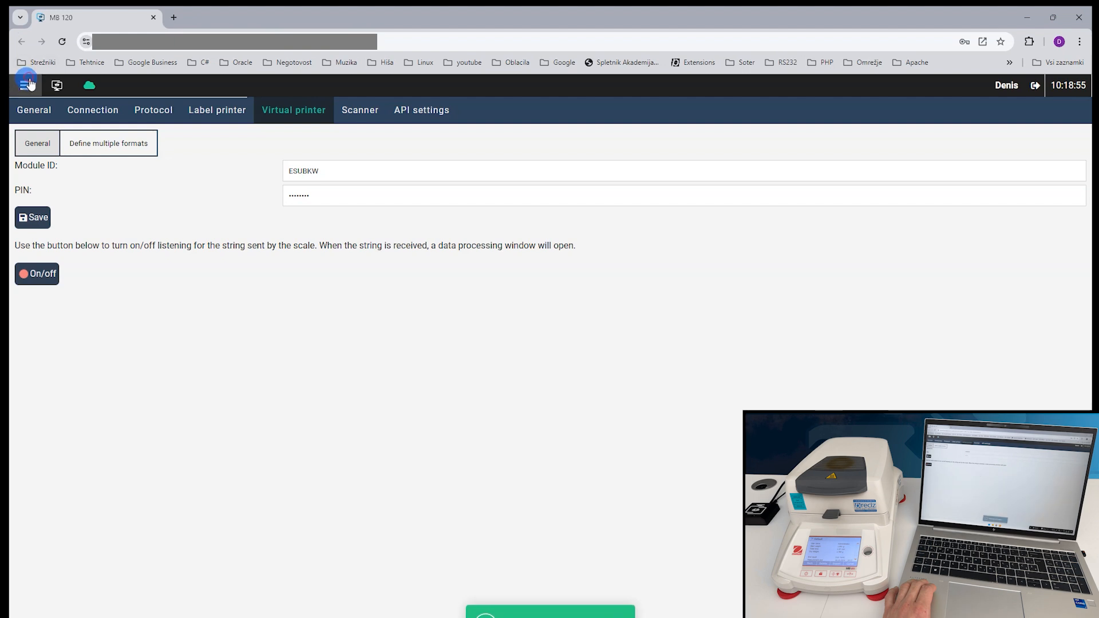
From the main measurement screen, open the received measurement's stored printout and bring up its parsing settings.
{"action": "left_click", "coordinate": [25, 86]}
{"action": "left_click", "coordinate": [65, 167]}
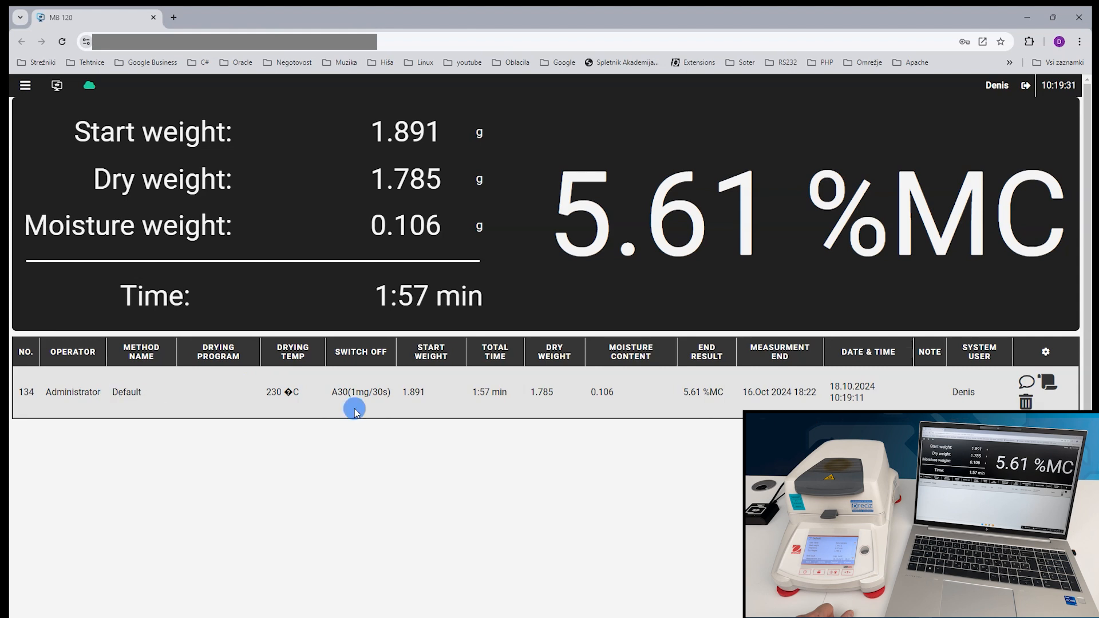
{"action": "left_click", "coordinate": [1056, 391]}
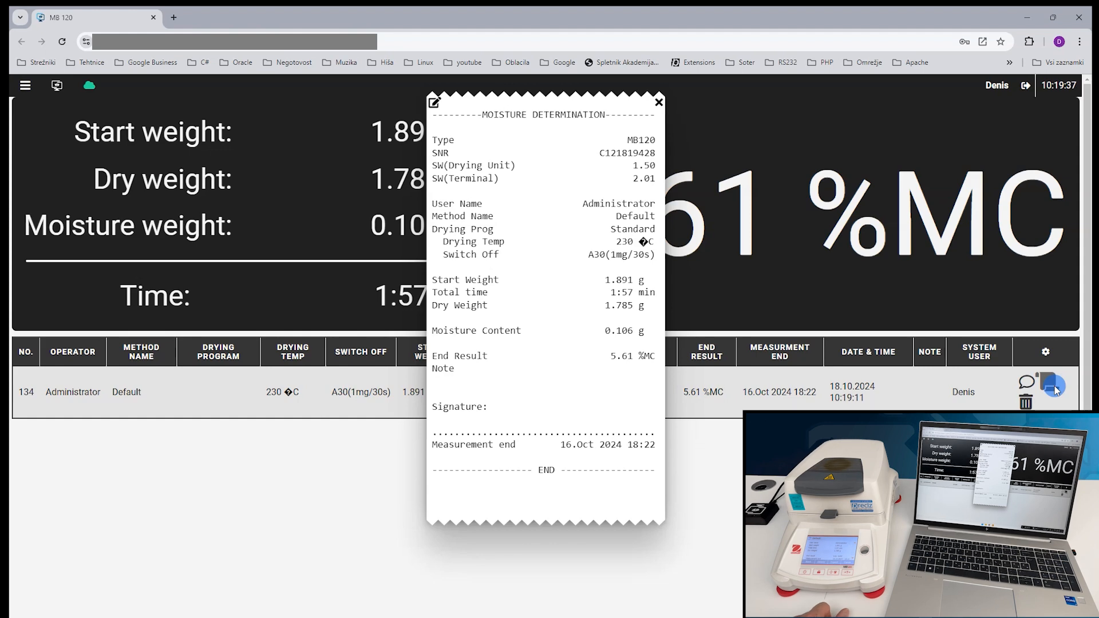
{"action": "left_click", "coordinate": [435, 104]}
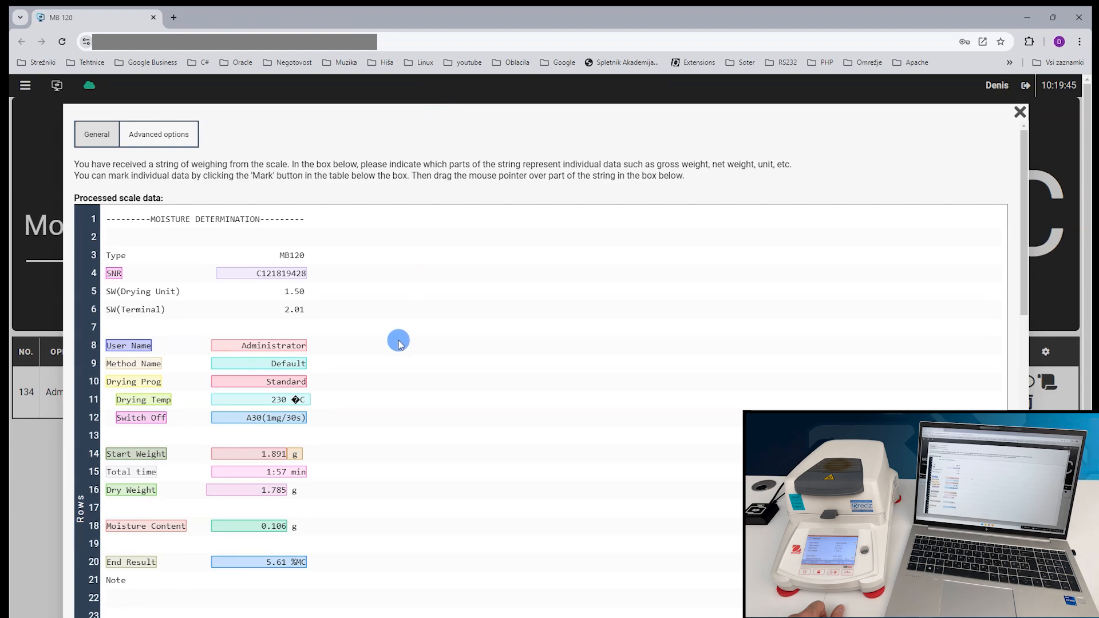
Review the marked fields of the stored printout and their parsing table, then close the parsing settings.
{"action": "scroll", "coordinate": [399, 342], "scroll_direction": "down", "scroll_amount": 6}
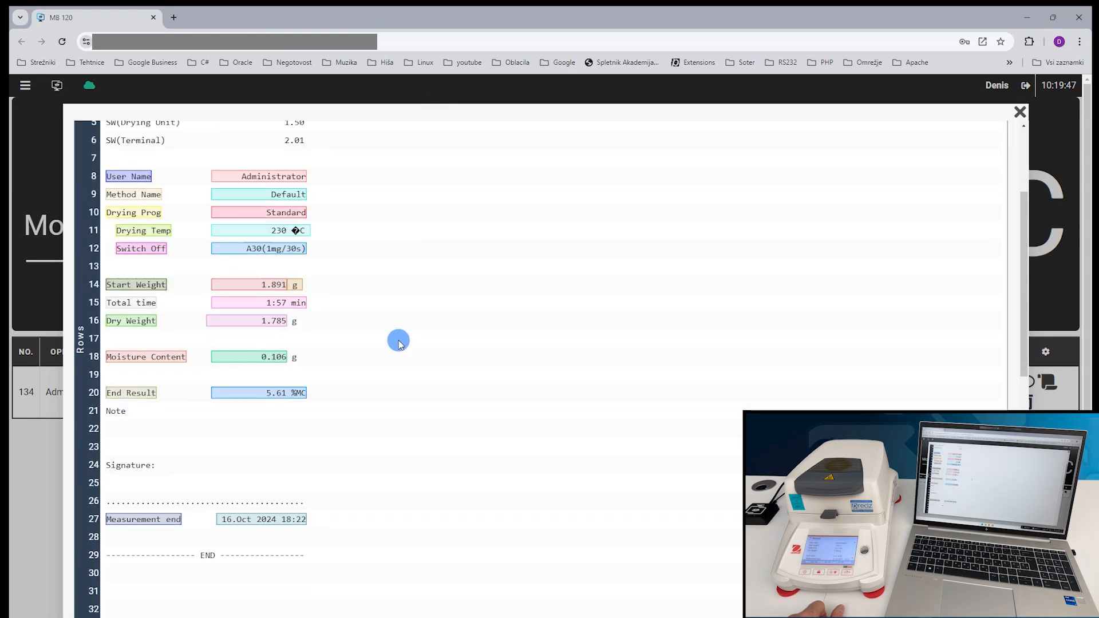
{"action": "scroll", "coordinate": [223, 241], "scroll_direction": "down", "scroll_amount": 4}
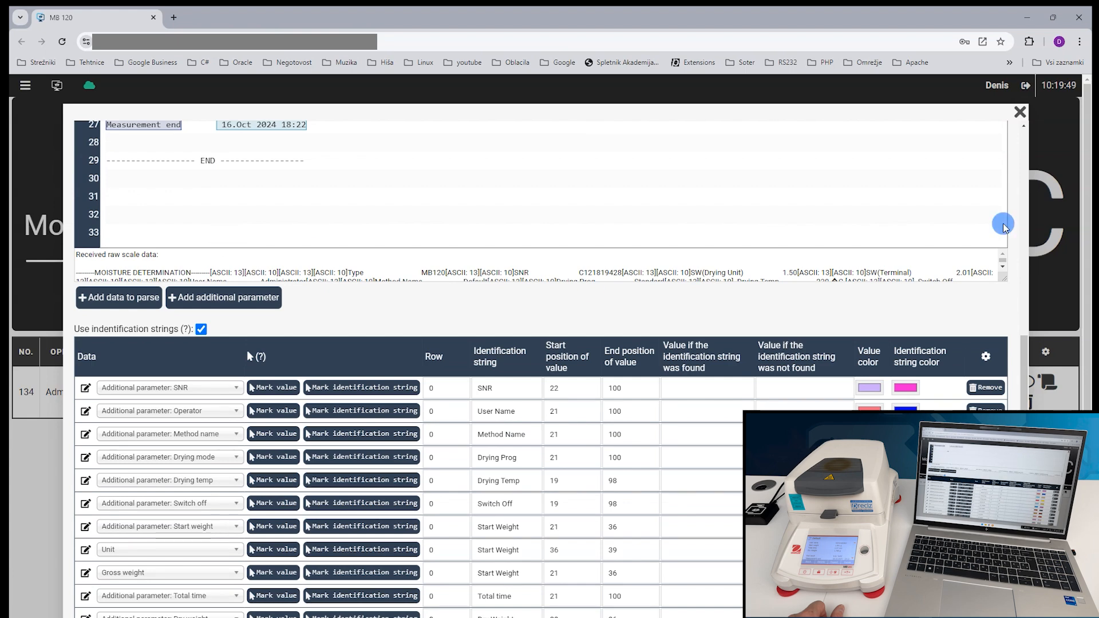
{"action": "left_click", "coordinate": [1019, 116]}
{"action": "left_click", "coordinate": [516, 422]}
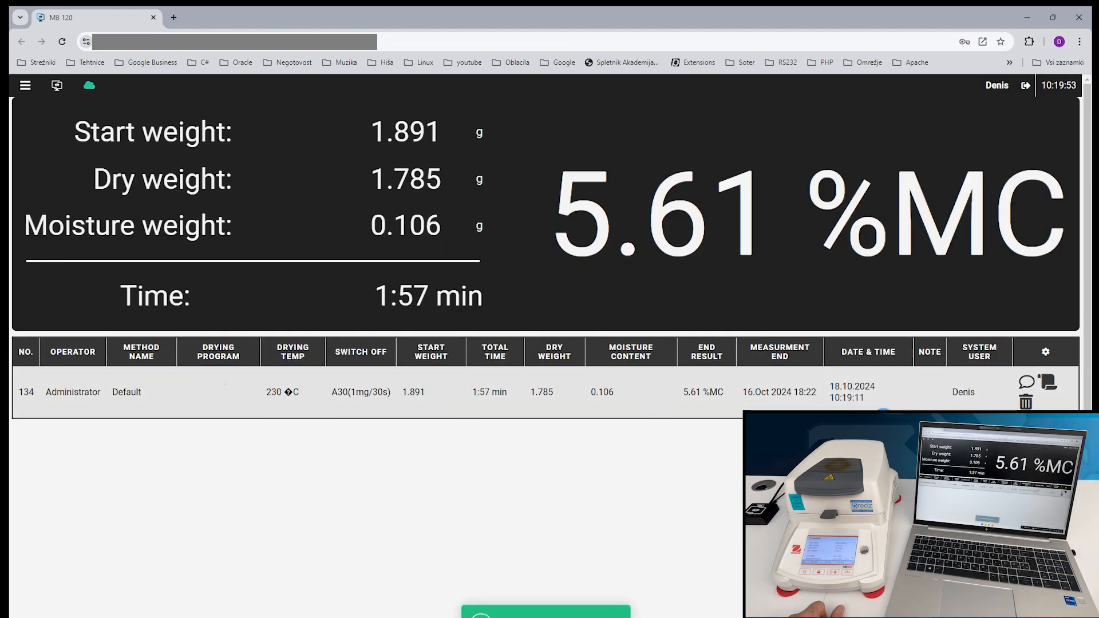
Reopen the parsing settings from measurement 134's stored printout and check the Drying Prog marks against the parsing table.
{"action": "left_click", "coordinate": [1053, 391]}
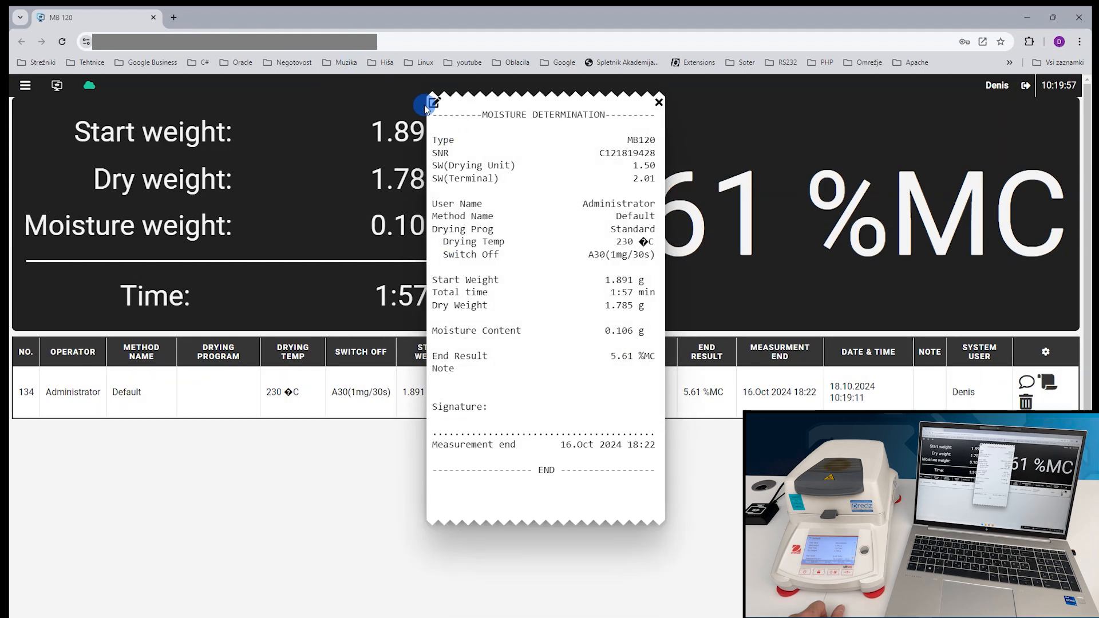
{"action": "left_click", "coordinate": [428, 105]}
{"action": "scroll", "coordinate": [362, 329], "scroll_direction": "down", "scroll_amount": 5}
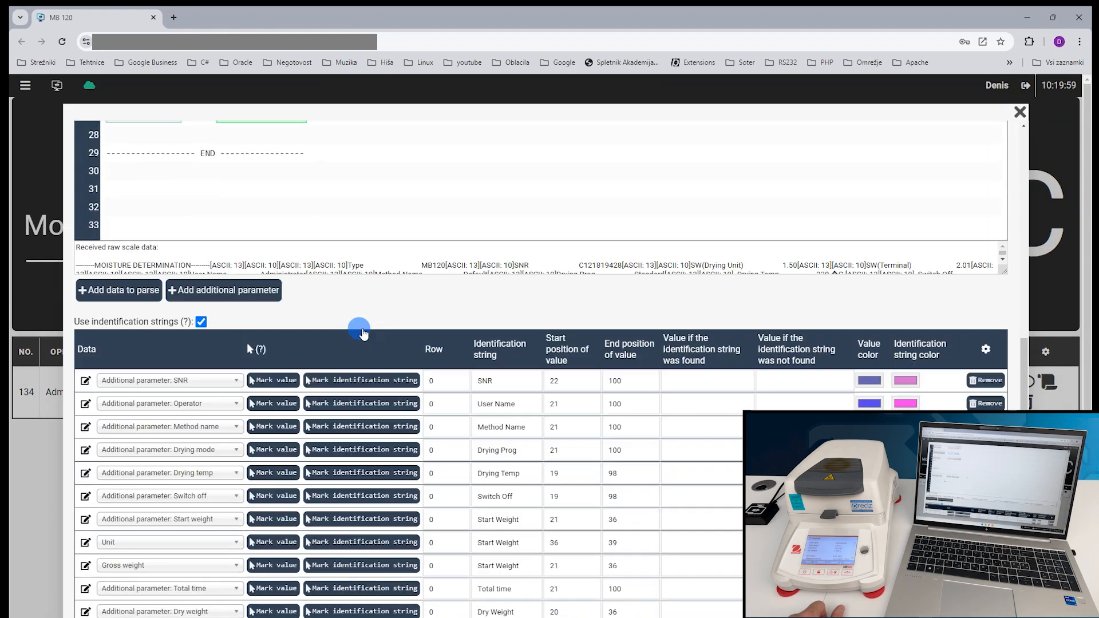
{"action": "scroll", "coordinate": [362, 331], "scroll_direction": "down", "scroll_amount": 3}
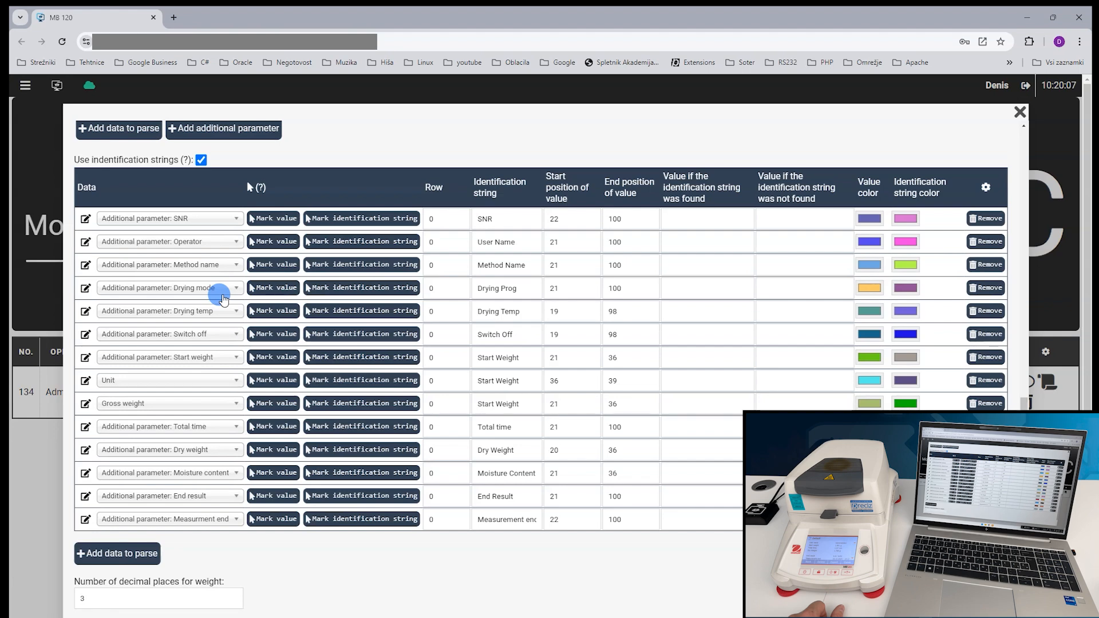
{"action": "scroll", "coordinate": [222, 297], "scroll_direction": "up", "scroll_amount": 10}
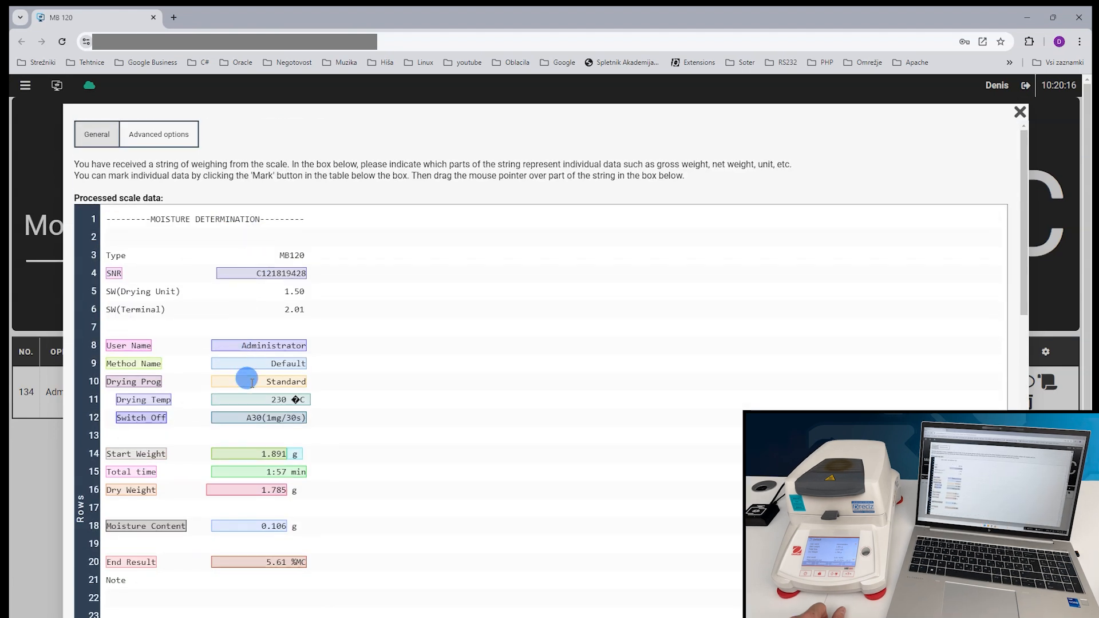
{"action": "scroll", "coordinate": [246, 366], "scroll_direction": "down", "scroll_amount": 10}
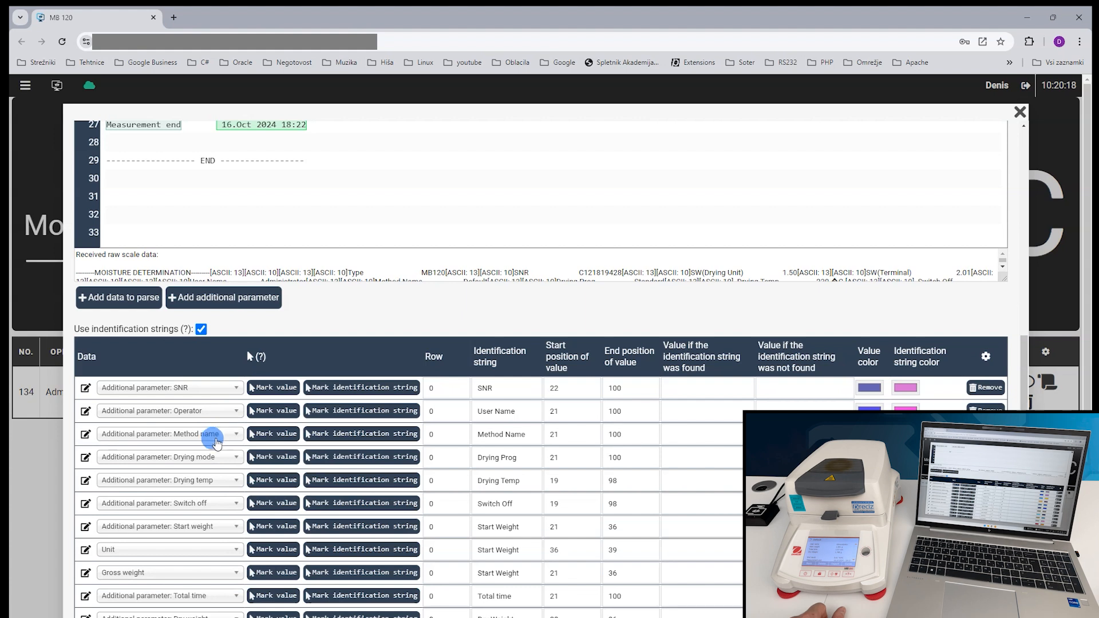
Assign the row with the identification string "Drying Prog" to "Additional parameter: Drying program".
{"action": "left_click", "coordinate": [215, 458]}
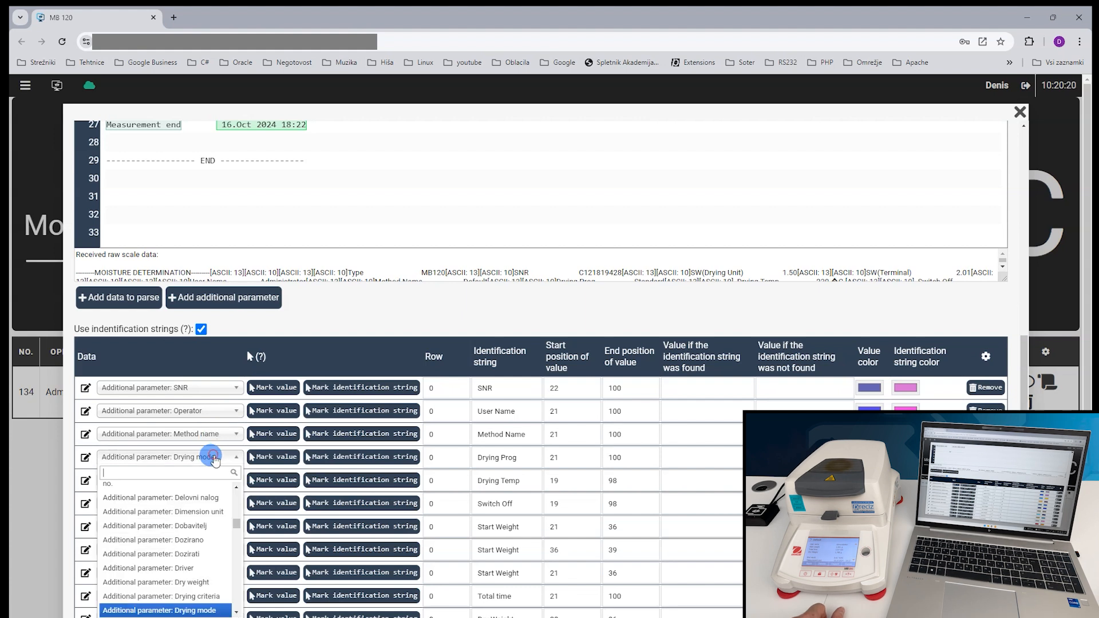
{"action": "left_click", "coordinate": [215, 458]}
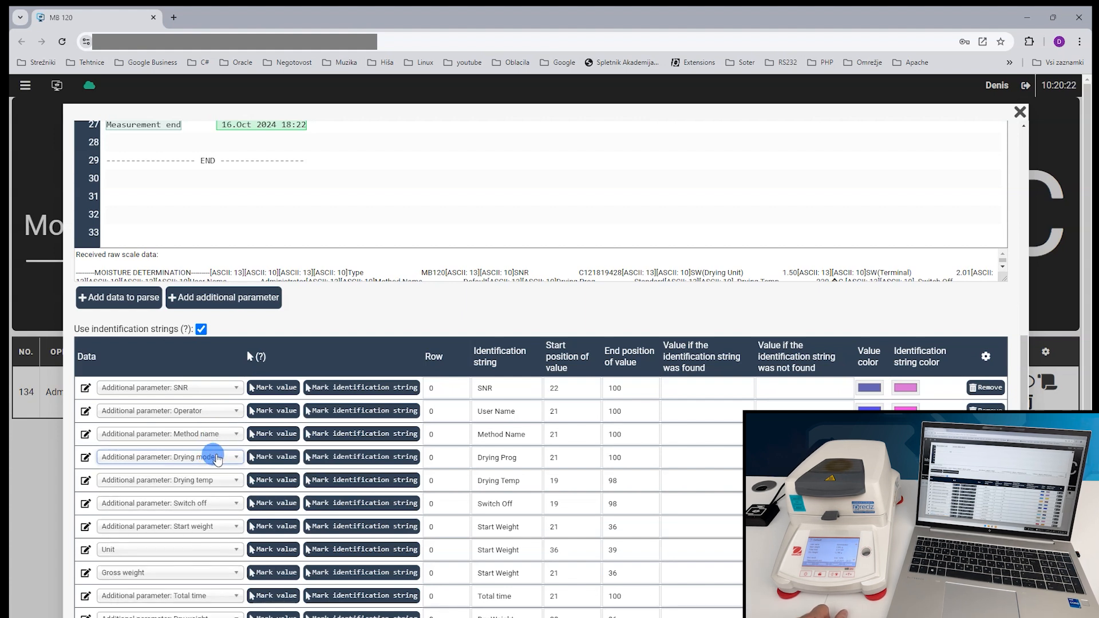
{"action": "left_click", "coordinate": [216, 458]}
{"action": "scroll", "coordinate": [216, 463], "scroll_direction": "down", "scroll_amount": 2}
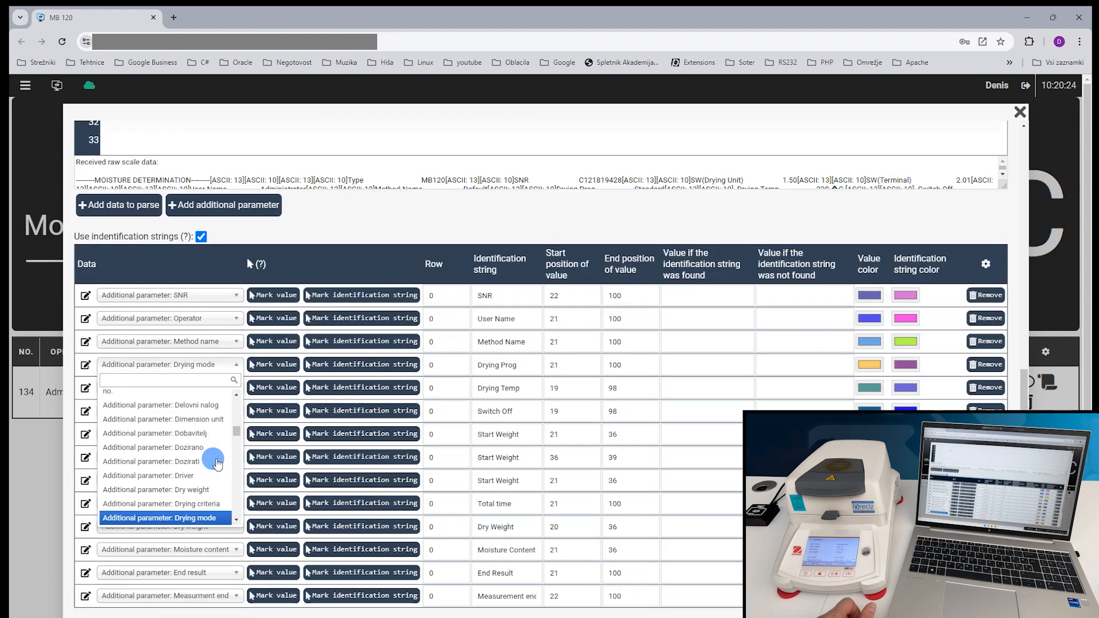
{"action": "scroll", "coordinate": [223, 487], "scroll_direction": "down", "scroll_amount": 1}
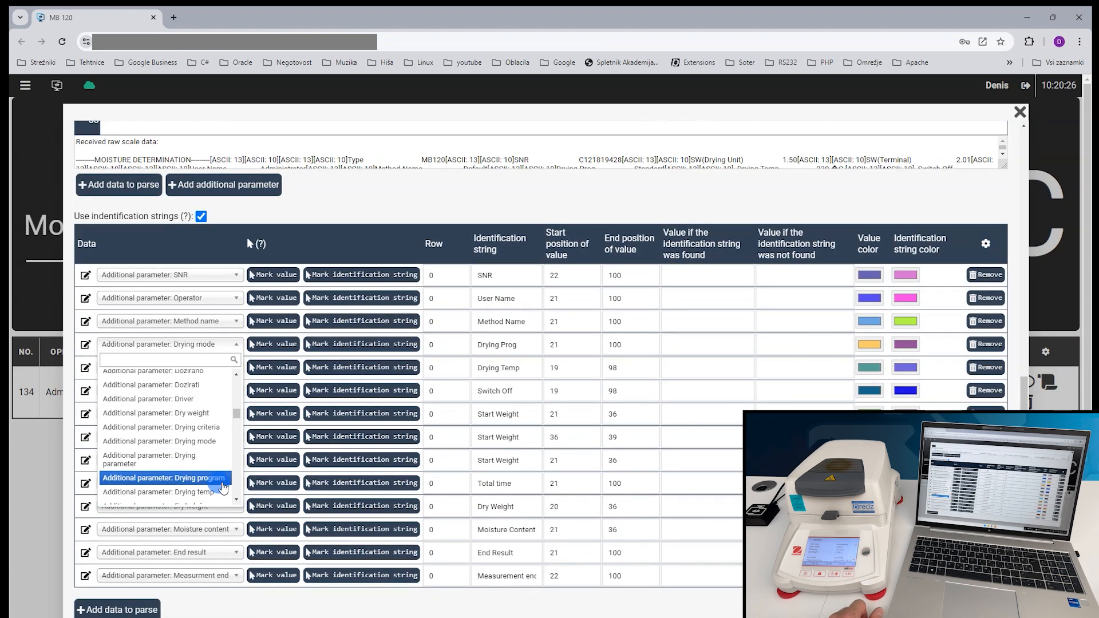
{"action": "left_click", "coordinate": [223, 487]}
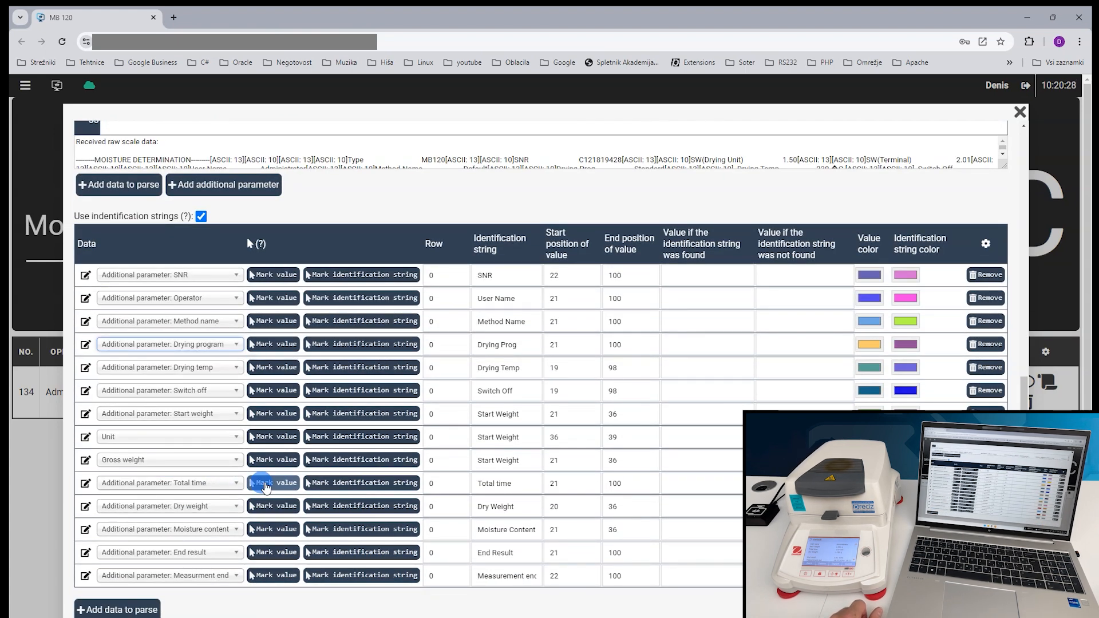
Save the virtual printer format and close its window, confirming the closing.
{"action": "scroll", "coordinate": [148, 435], "scroll_direction": "down", "scroll_amount": 3}
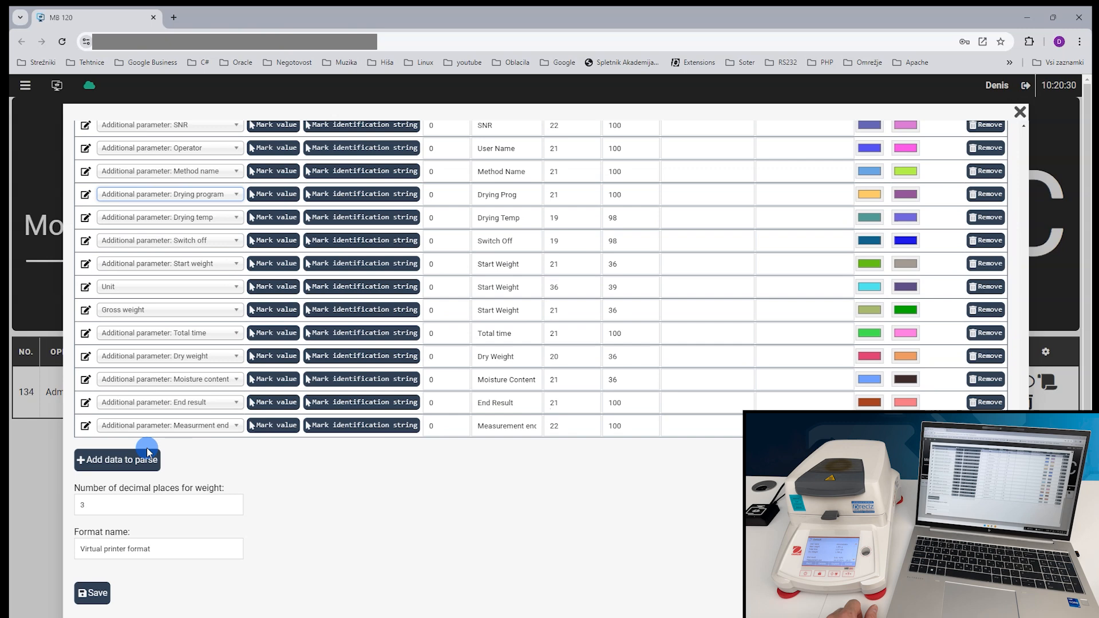
{"action": "left_click", "coordinate": [102, 593]}
{"action": "left_click", "coordinate": [25, 501]}
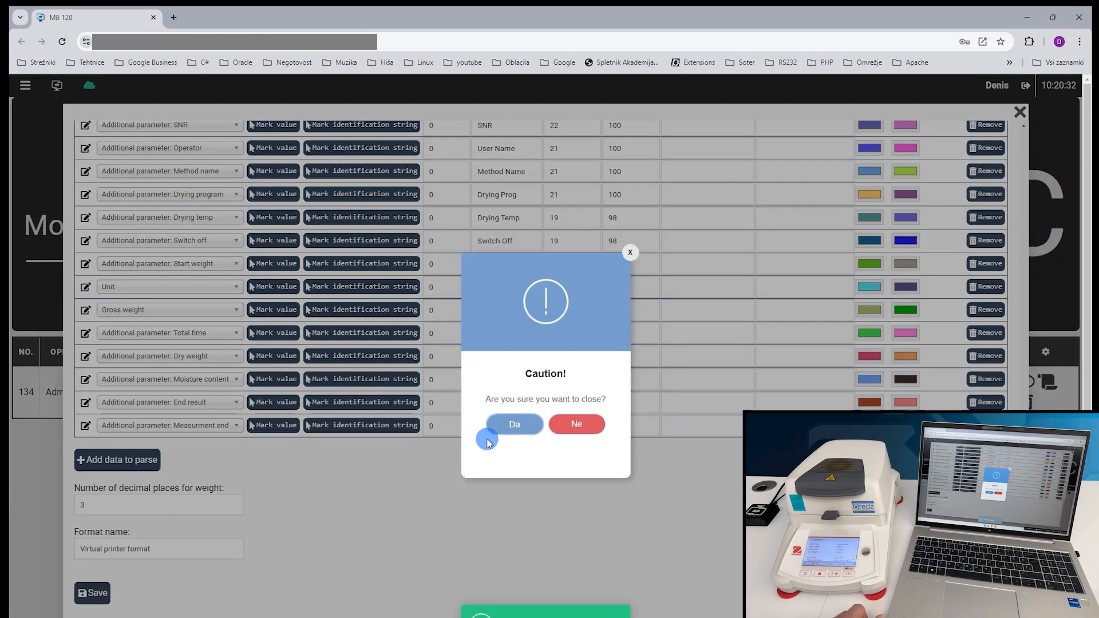
{"action": "left_click", "coordinate": [518, 424]}
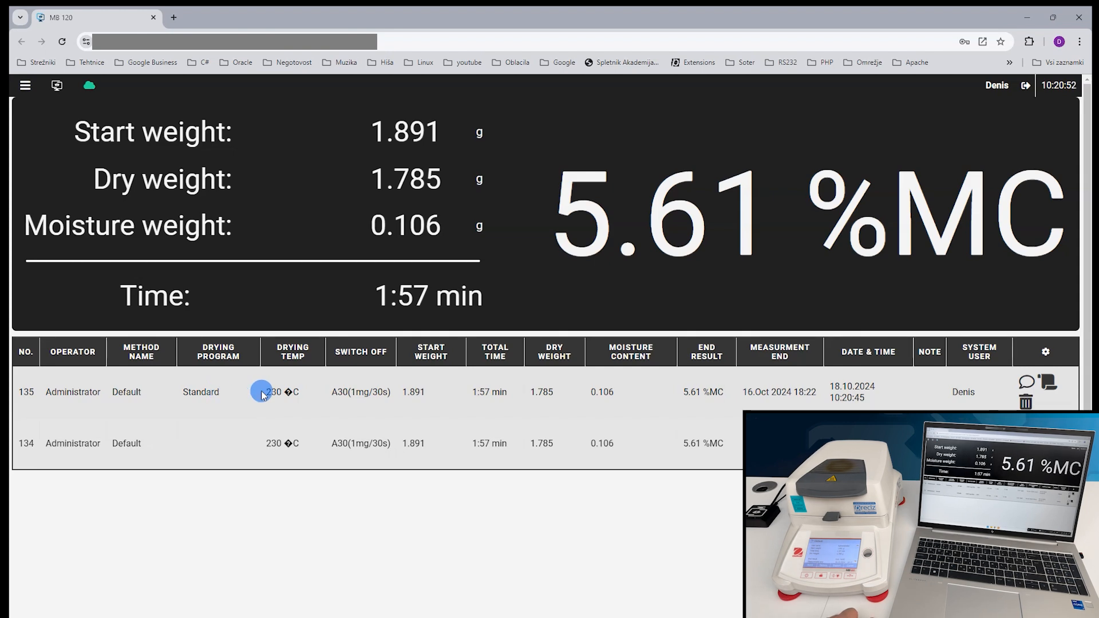
Open the list of stored weighings with its search filters and export the measurements to an Excel file.
{"action": "left_click", "coordinate": [25, 85]}
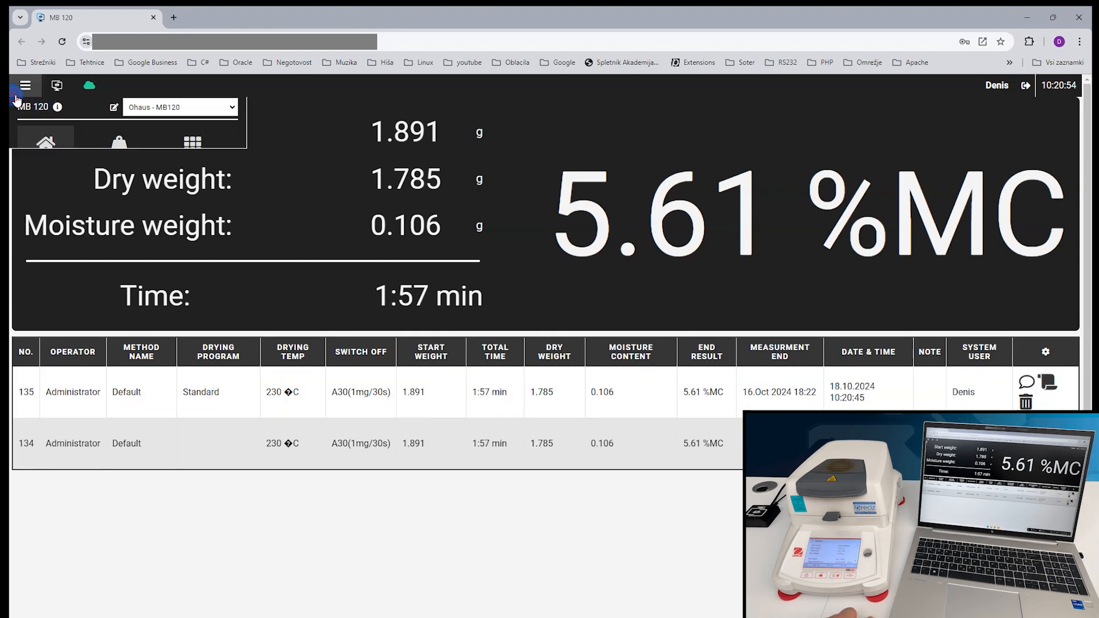
{"action": "left_click", "coordinate": [150, 156]}
{"action": "scroll", "coordinate": [516, 378], "scroll_direction": "down", "scroll_amount": 1}
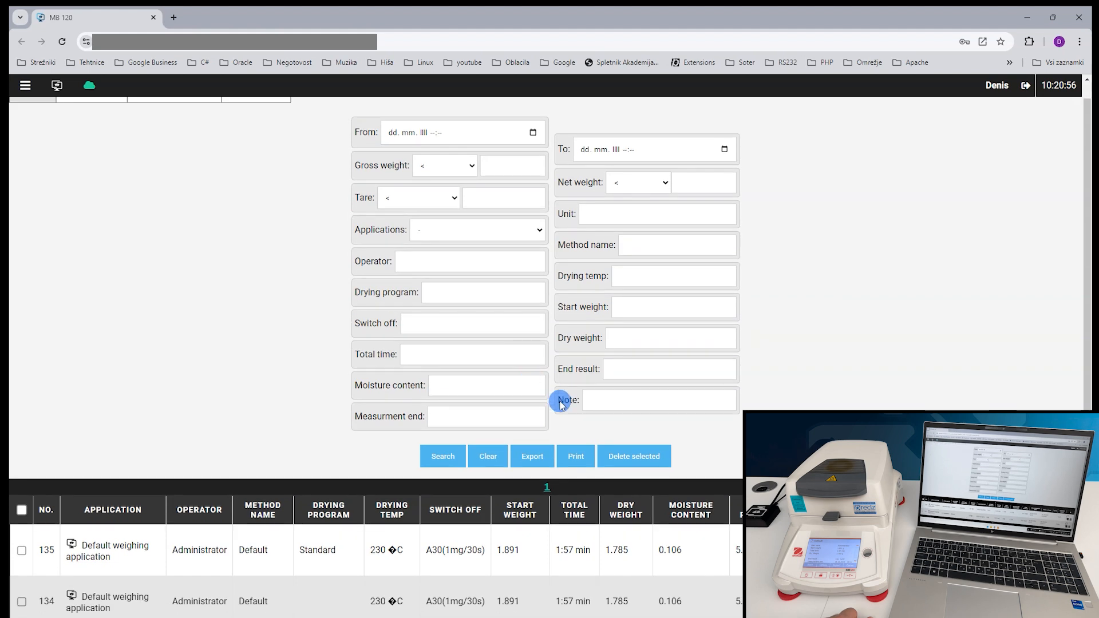
{"action": "left_click", "coordinate": [619, 459]}
{"action": "left_click", "coordinate": [528, 456]}
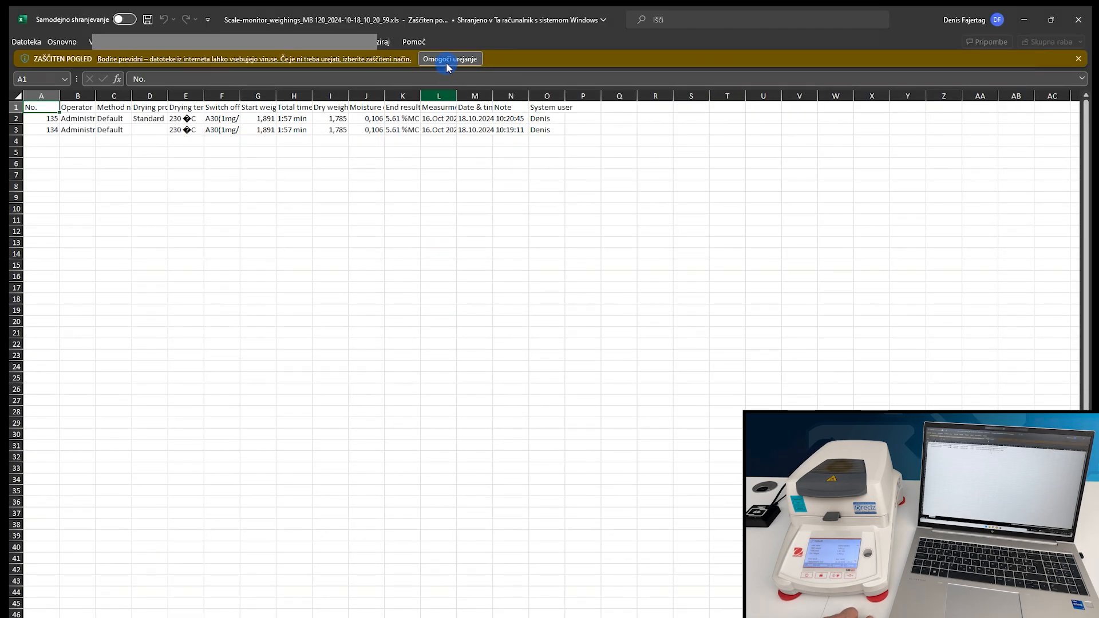
Enable editing in the exported Excel workbook, widen the Drying program, Drying temp, Date & time and Note columns, and minimize the workbook.
{"action": "left_click", "coordinate": [448, 61]}
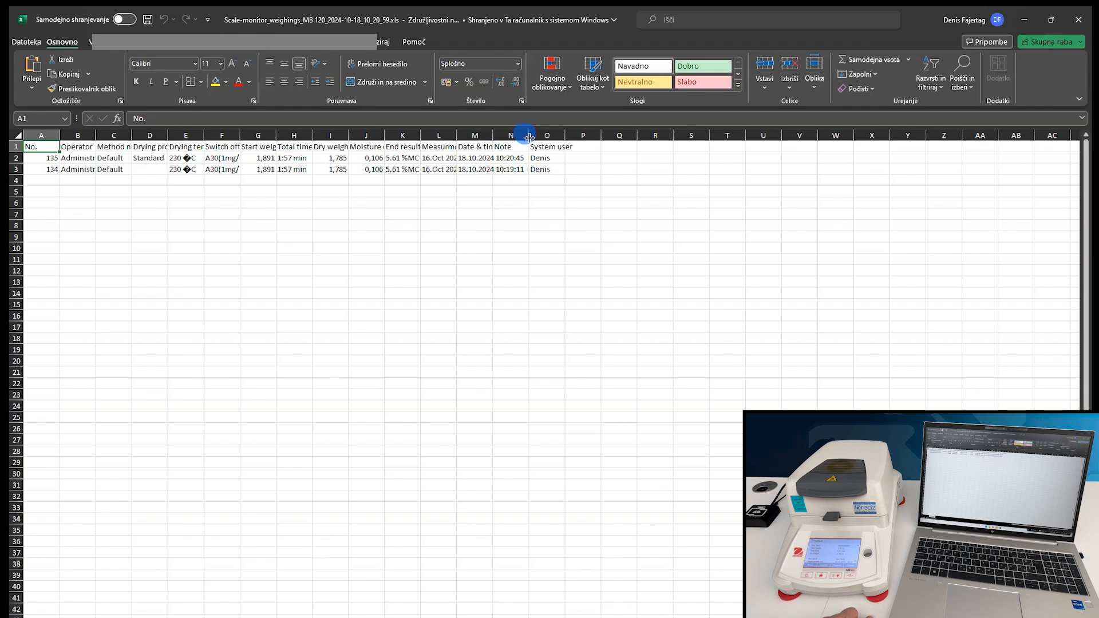
{"action": "left_click_drag", "start_coordinate": [528, 139], "coordinate": [574, 139]}
{"action": "left_click_drag", "start_coordinate": [491, 143], "coordinate": [557, 139]}
{"action": "left_click_drag", "start_coordinate": [168, 139], "coordinate": [261, 139]}
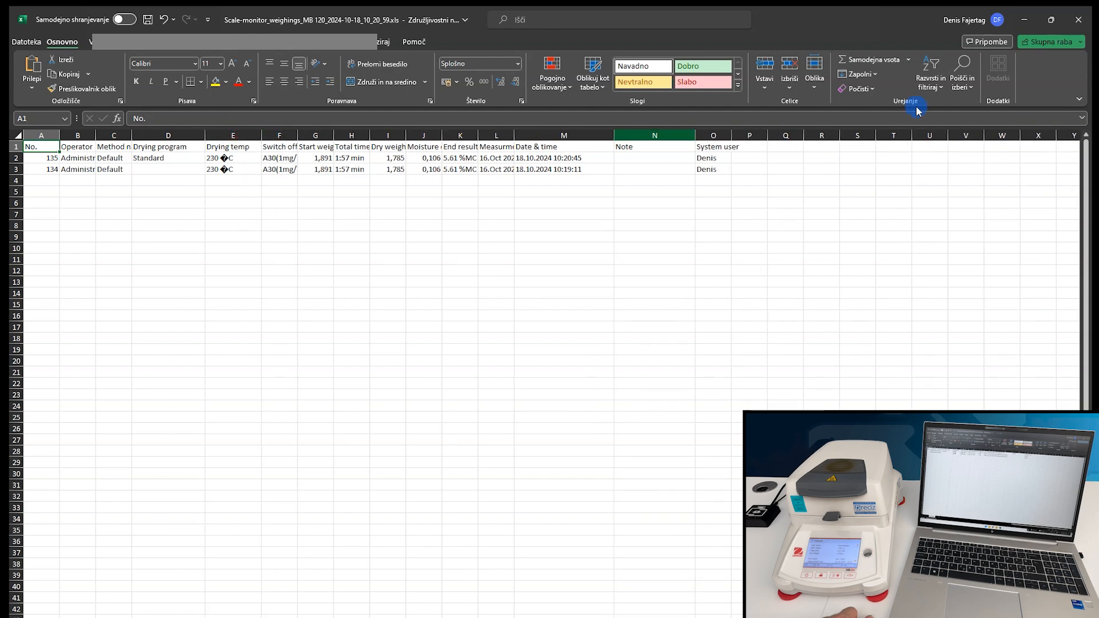
{"action": "left_click", "coordinate": [1026, 21]}
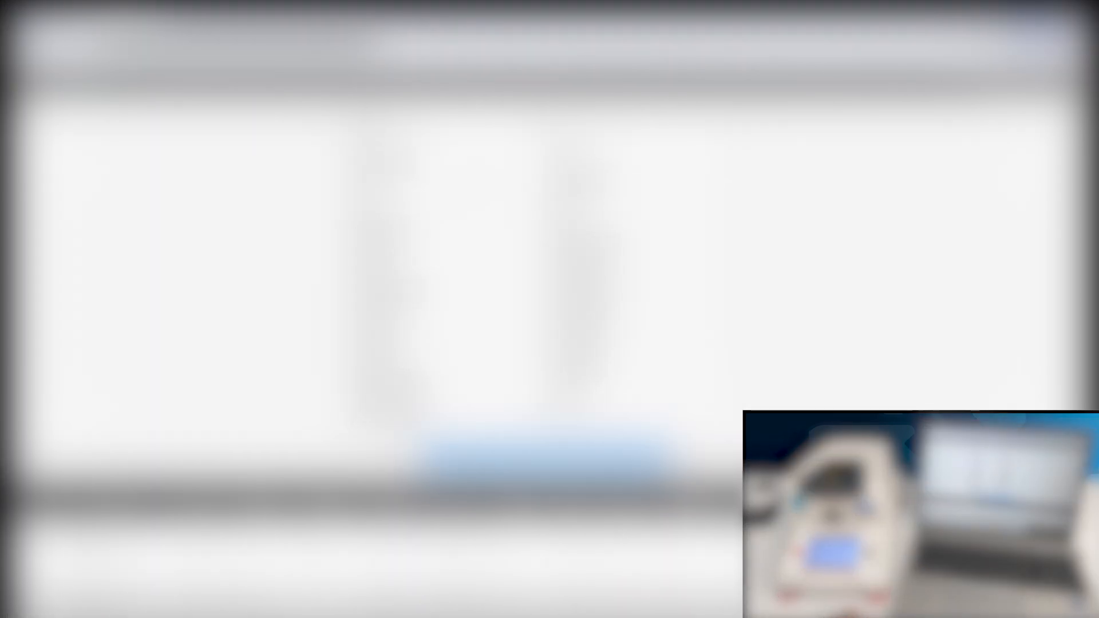